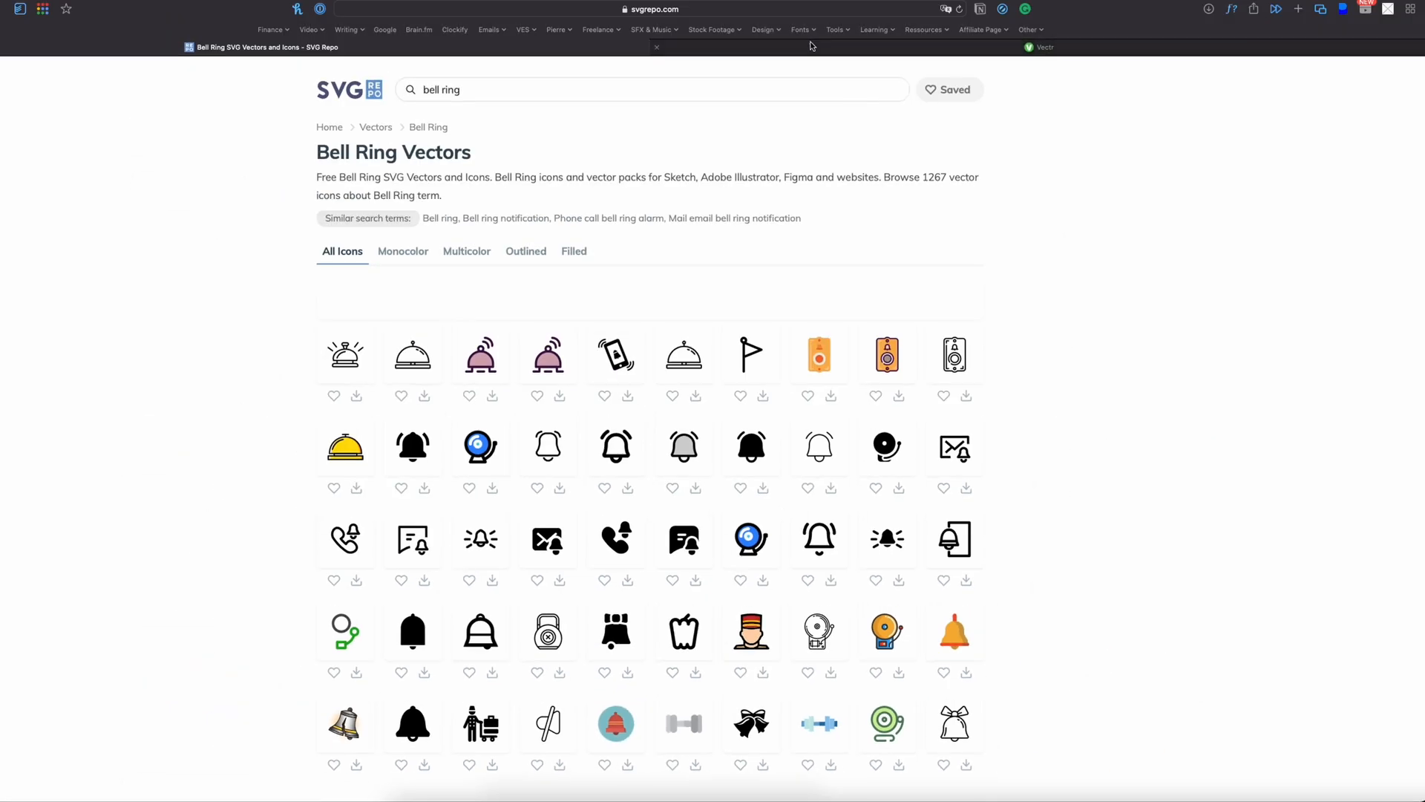
Step: Switch to Vectr and create a new artwork with a custom size of 1920 × 1080 px
click(853, 46)
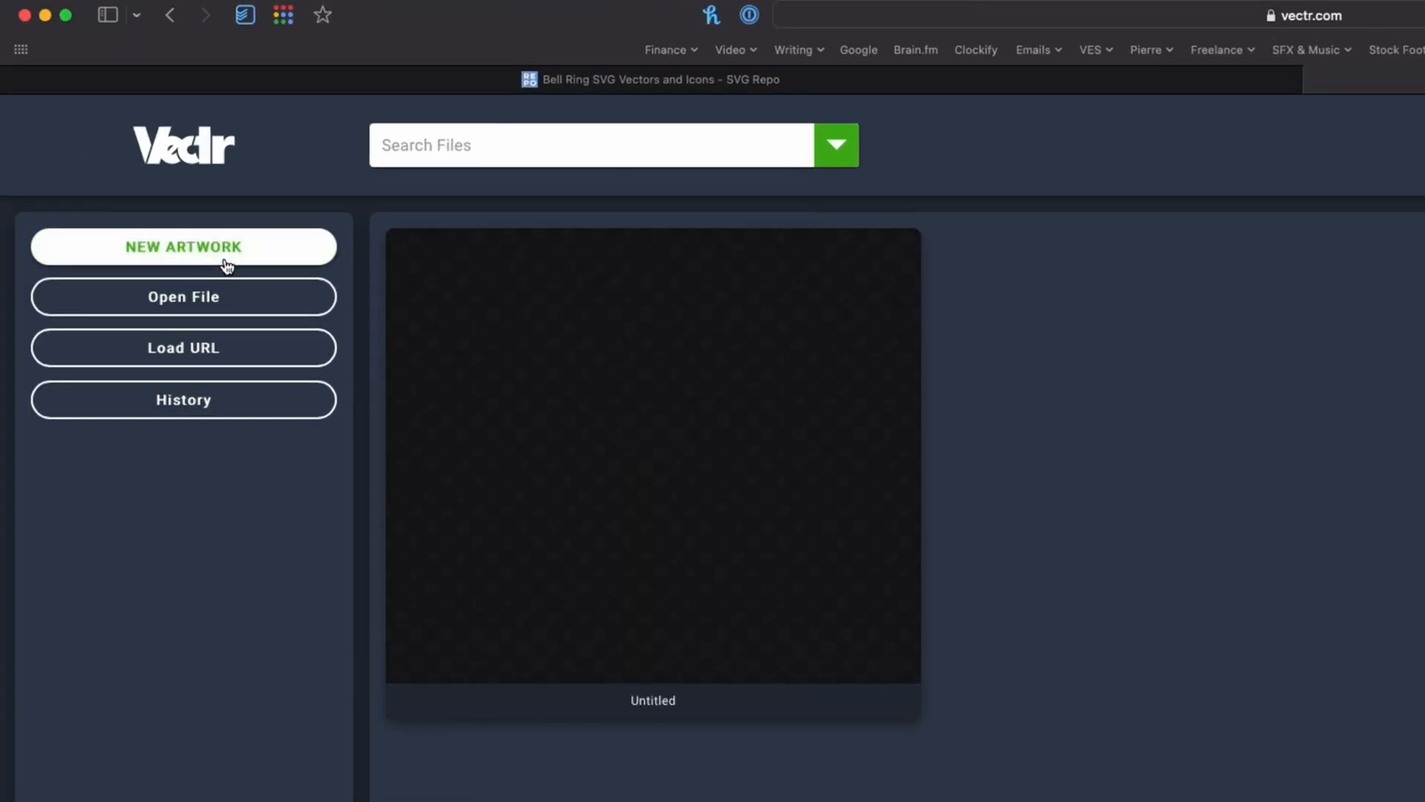
click(8, 153)
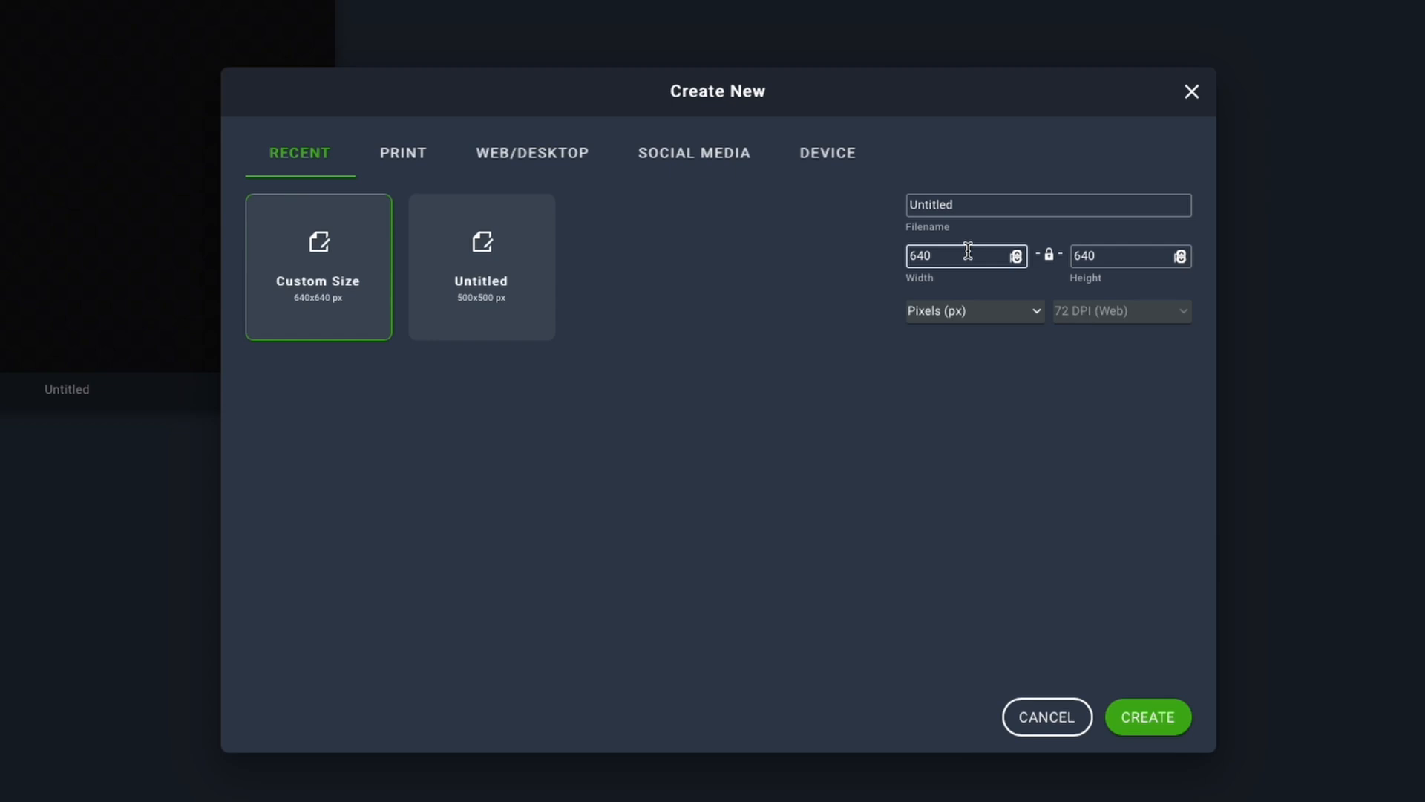
click(956, 255)
double_click(956, 254)
text(1920)
key(Tab)
click(1049, 256)
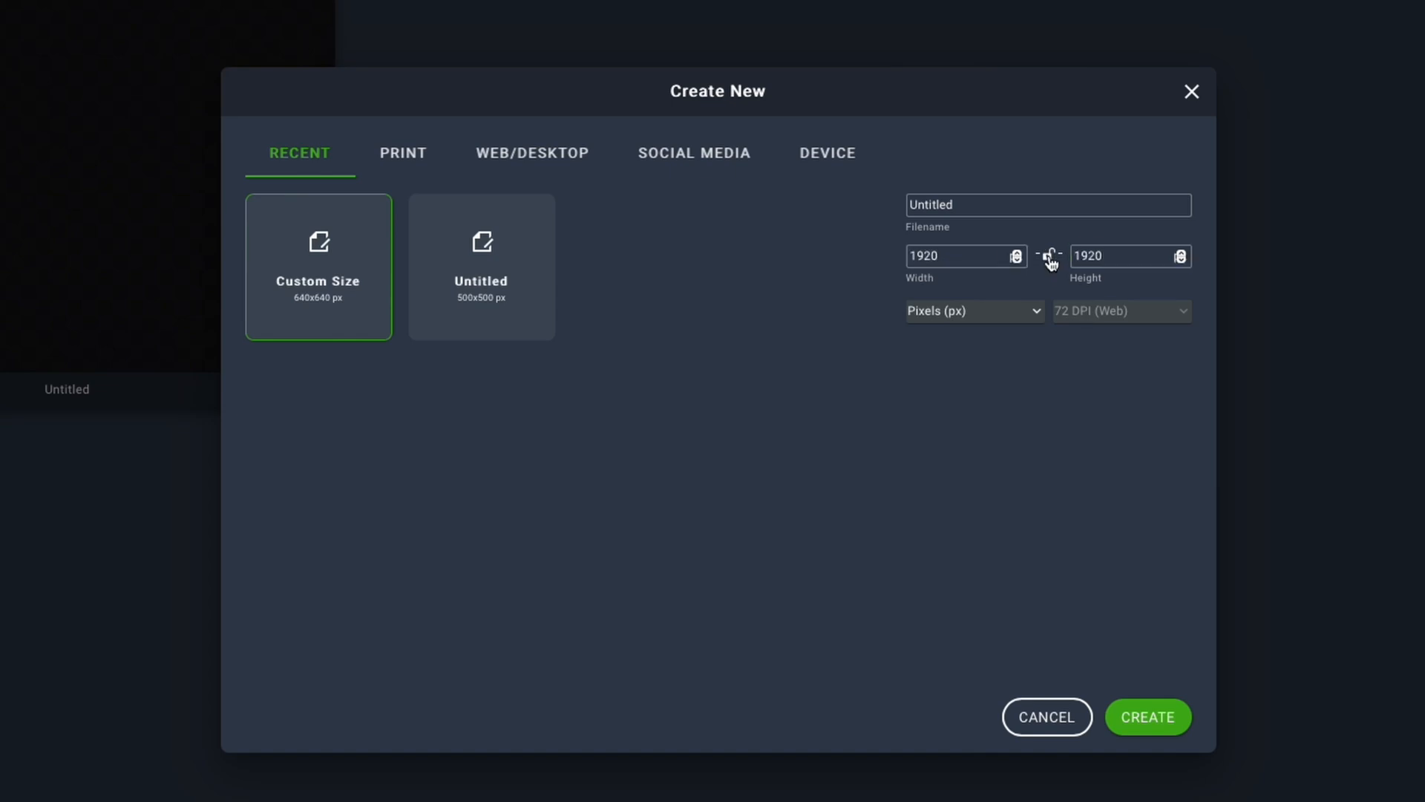
click(1106, 256)
double_click(1106, 256)
text(10)
text(80)
click(1164, 717)
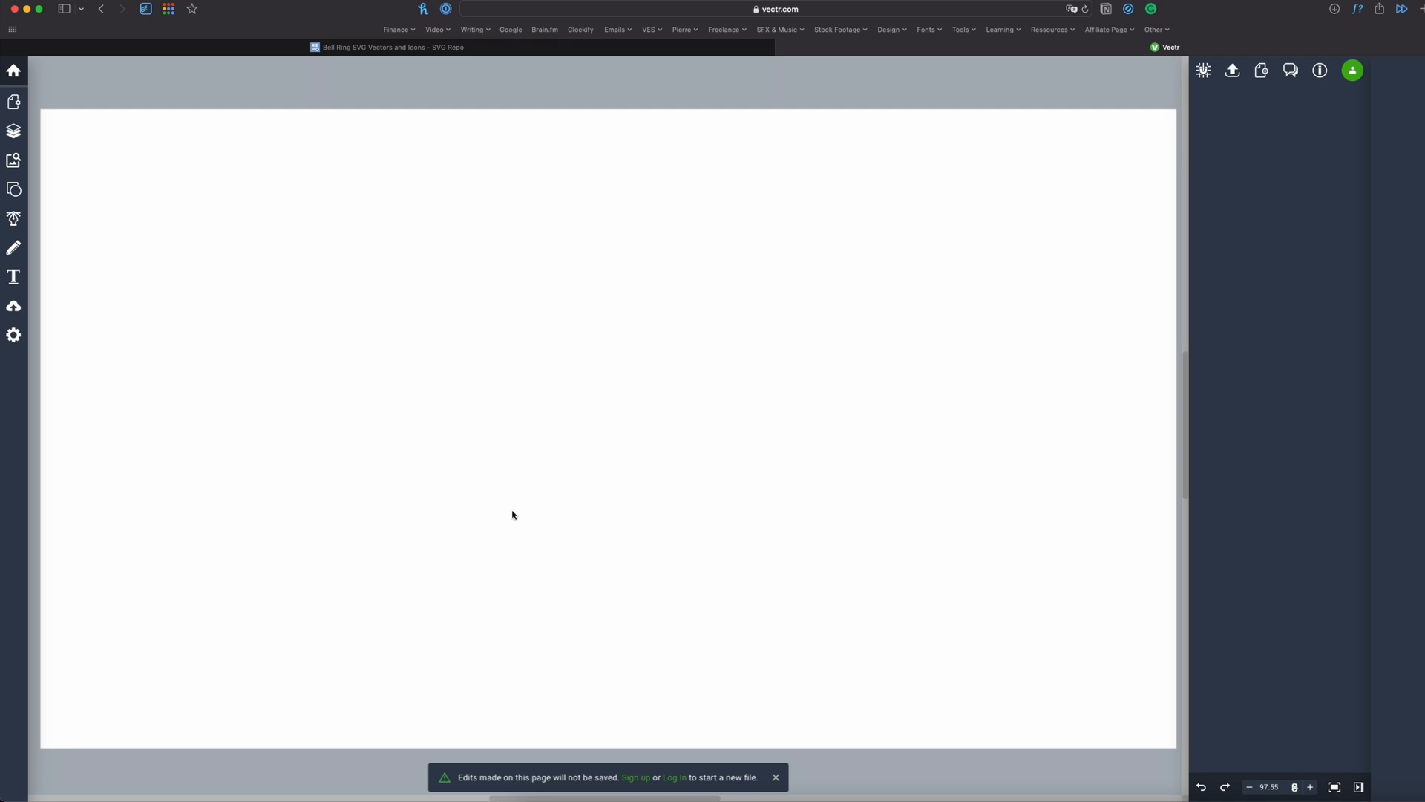
Step: Import the downloaded ringing bell icon onto the canvas and enlarge it around the centre of the artwork
click(1383, 778)
drag(1384, 729, 561, 418)
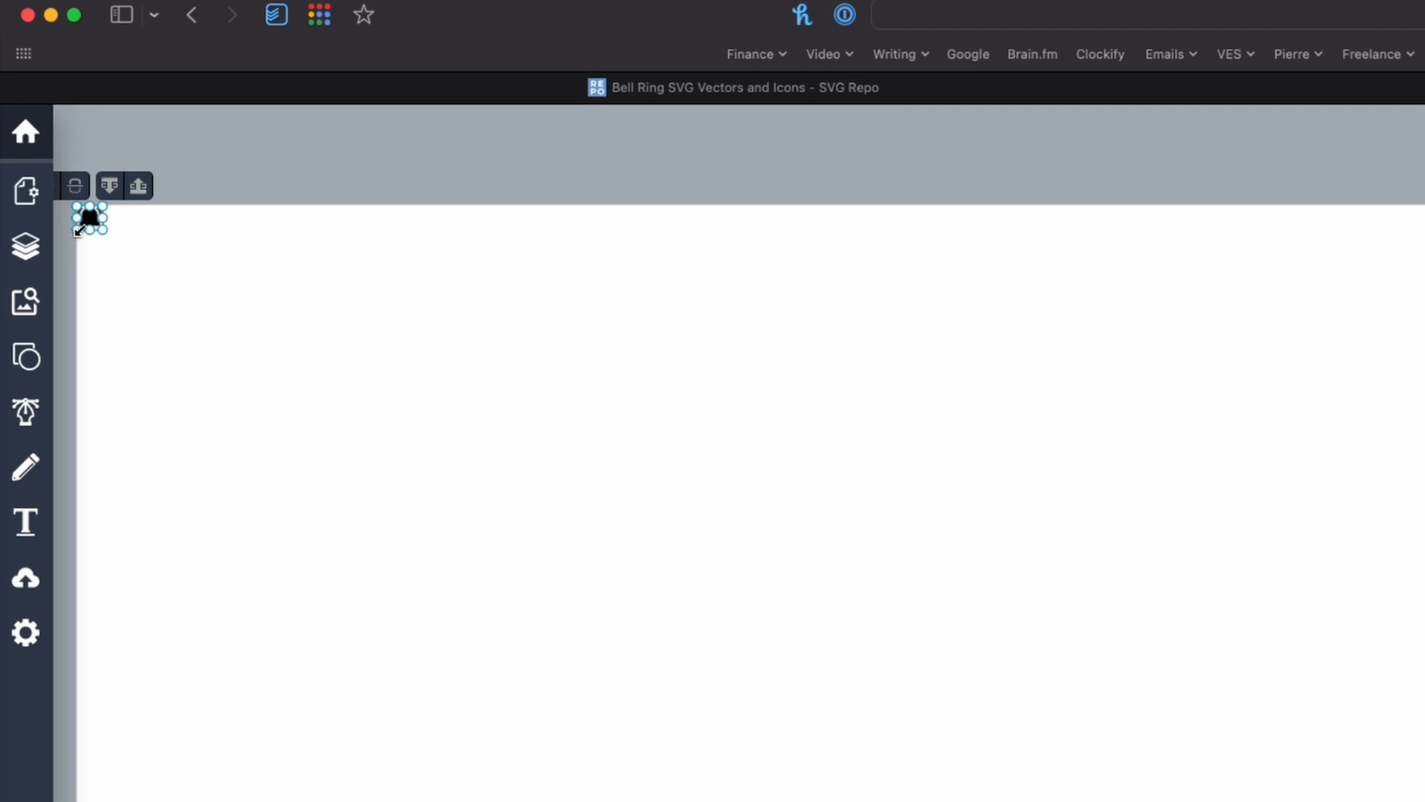
drag(90, 221, 1103, 787)
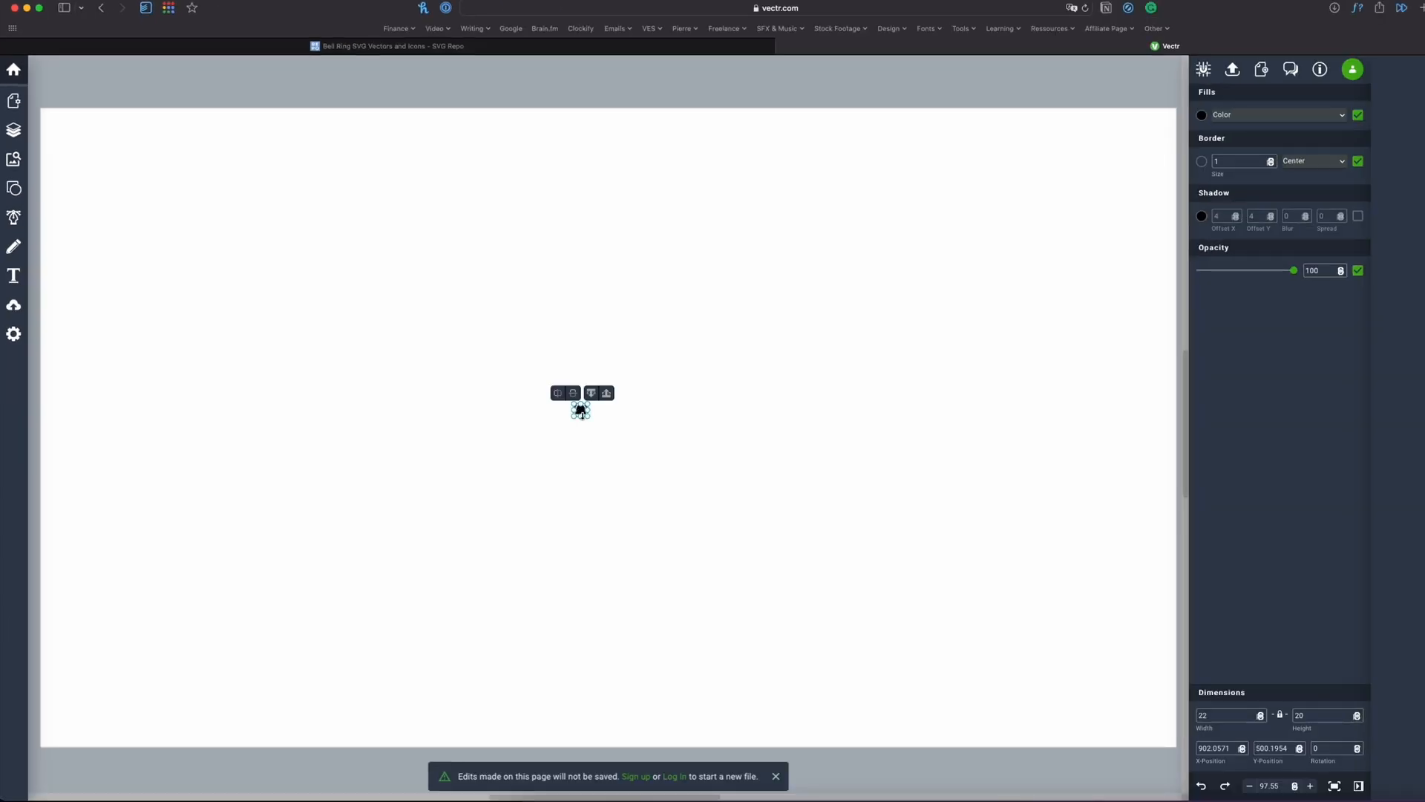
drag(591, 418, 755, 540)
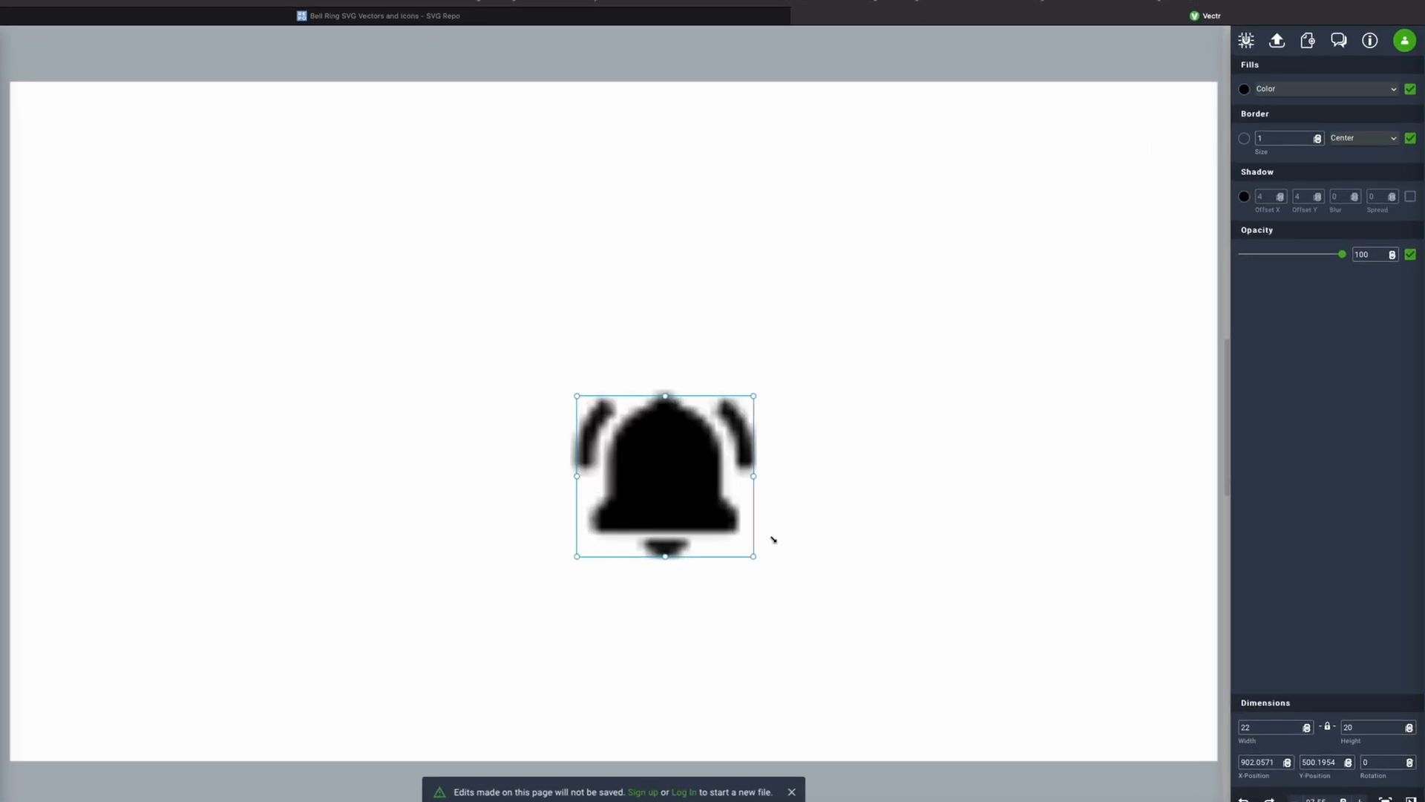
drag(672, 496, 622, 442)
Step: Deselect the bell and export the artwork
click(783, 526)
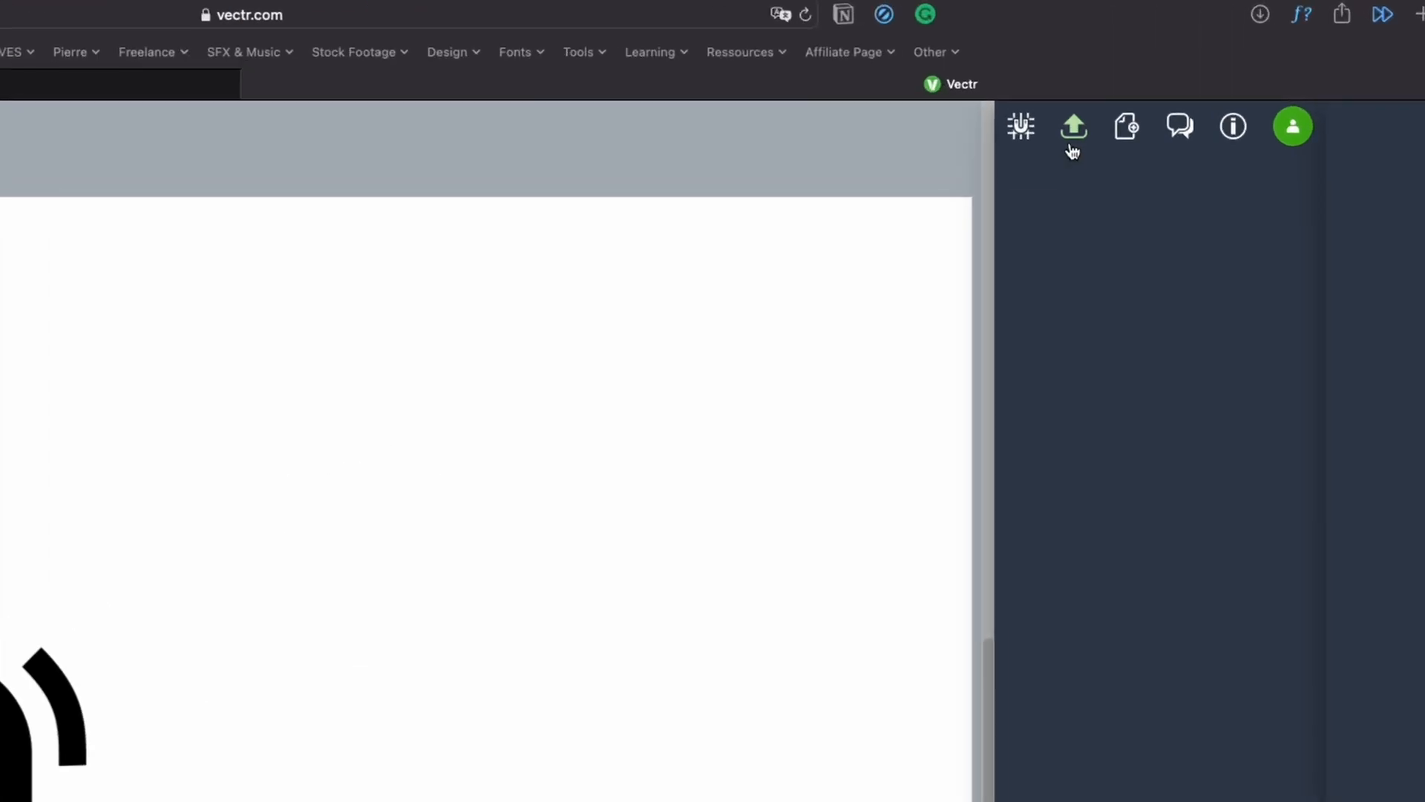
click(1232, 74)
click(1098, 345)
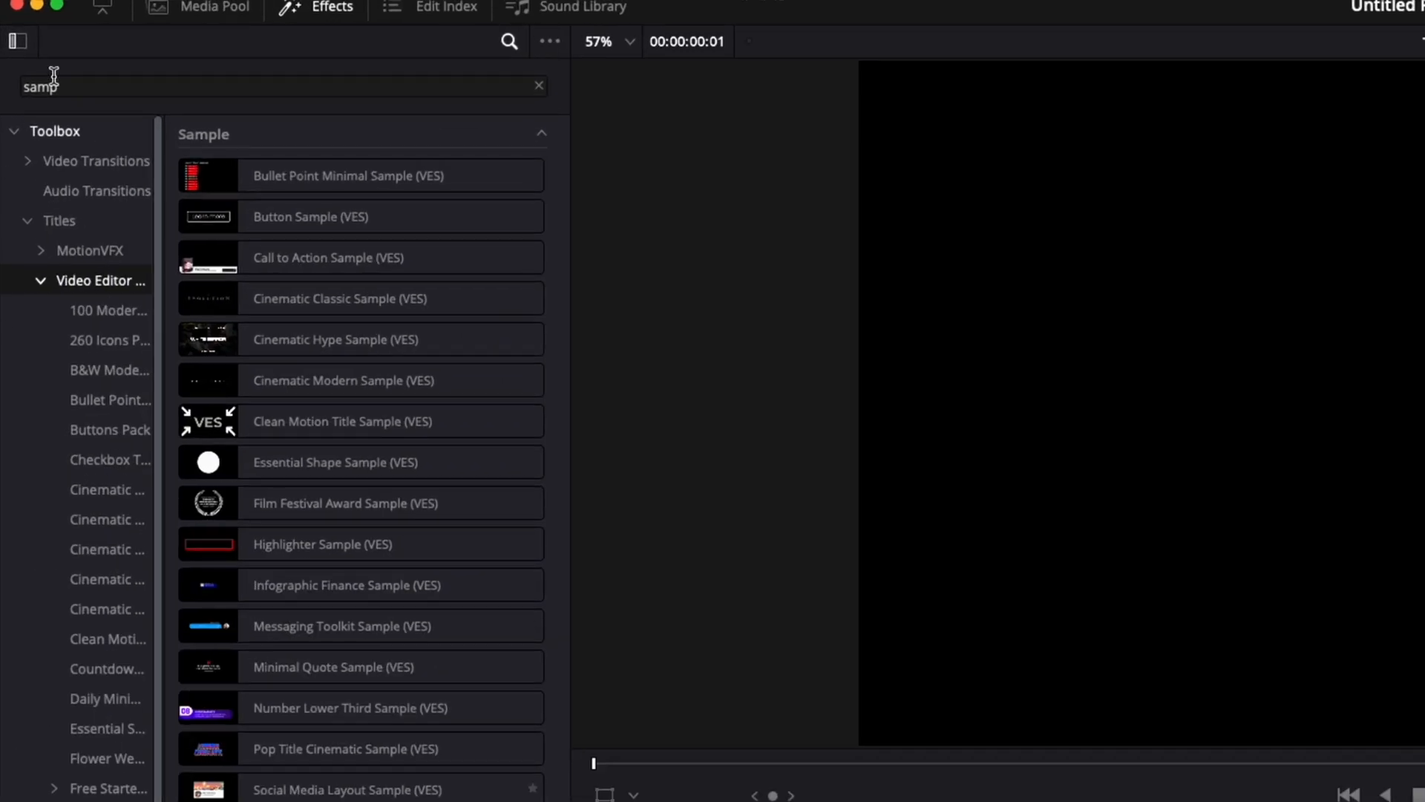
Step: Switch to DaVinci Resolve, add a Fusion Composition effect to the timeline and open it on the Fusion page
click(26, 220)
click(110, 286)
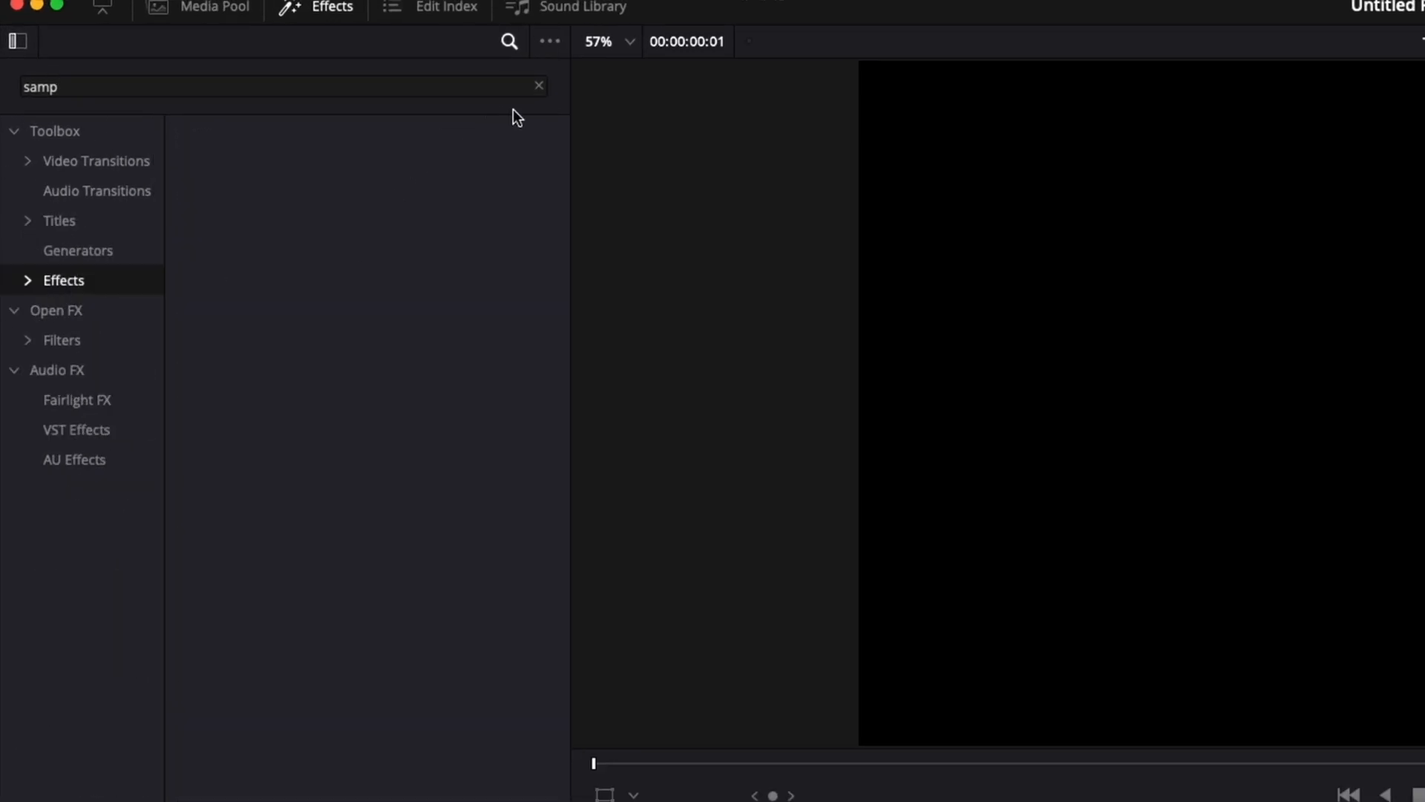
click(540, 85)
drag(266, 221, 454, 656)
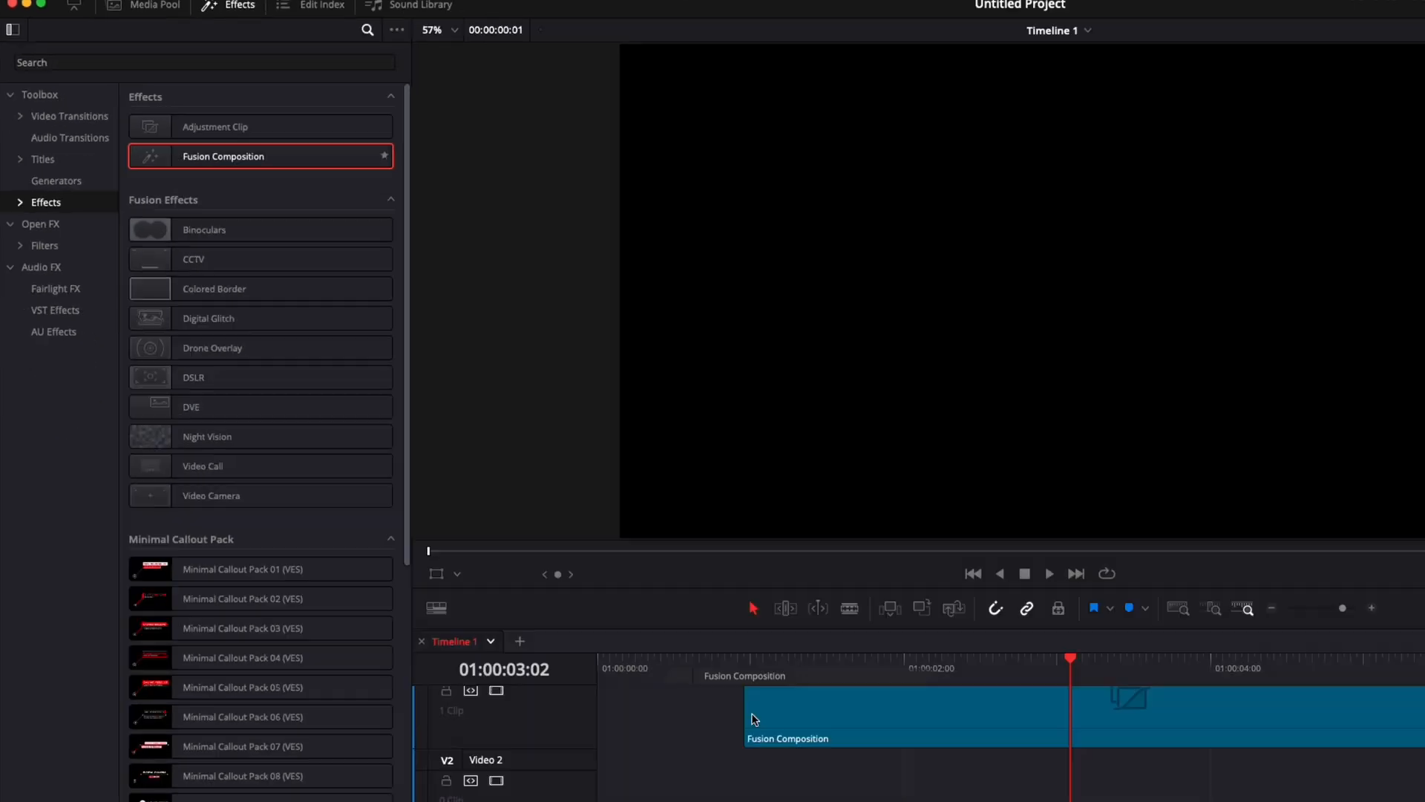
click(455, 658)
click(776, 791)
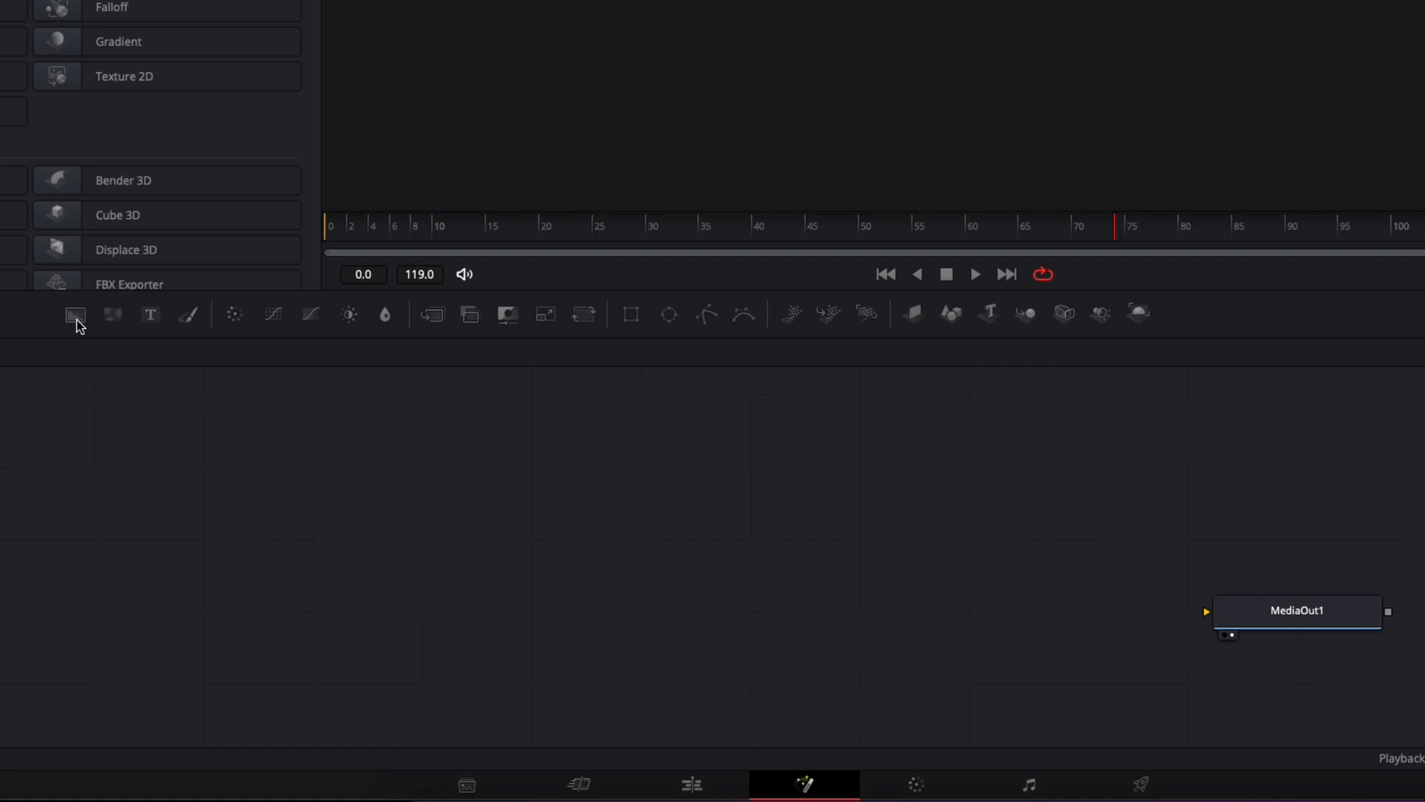
Step: Add a Background node connected to MediaOut1 and make it fully transparent
drag(76, 315, 130, 633)
drag(43, 630, 43, 630)
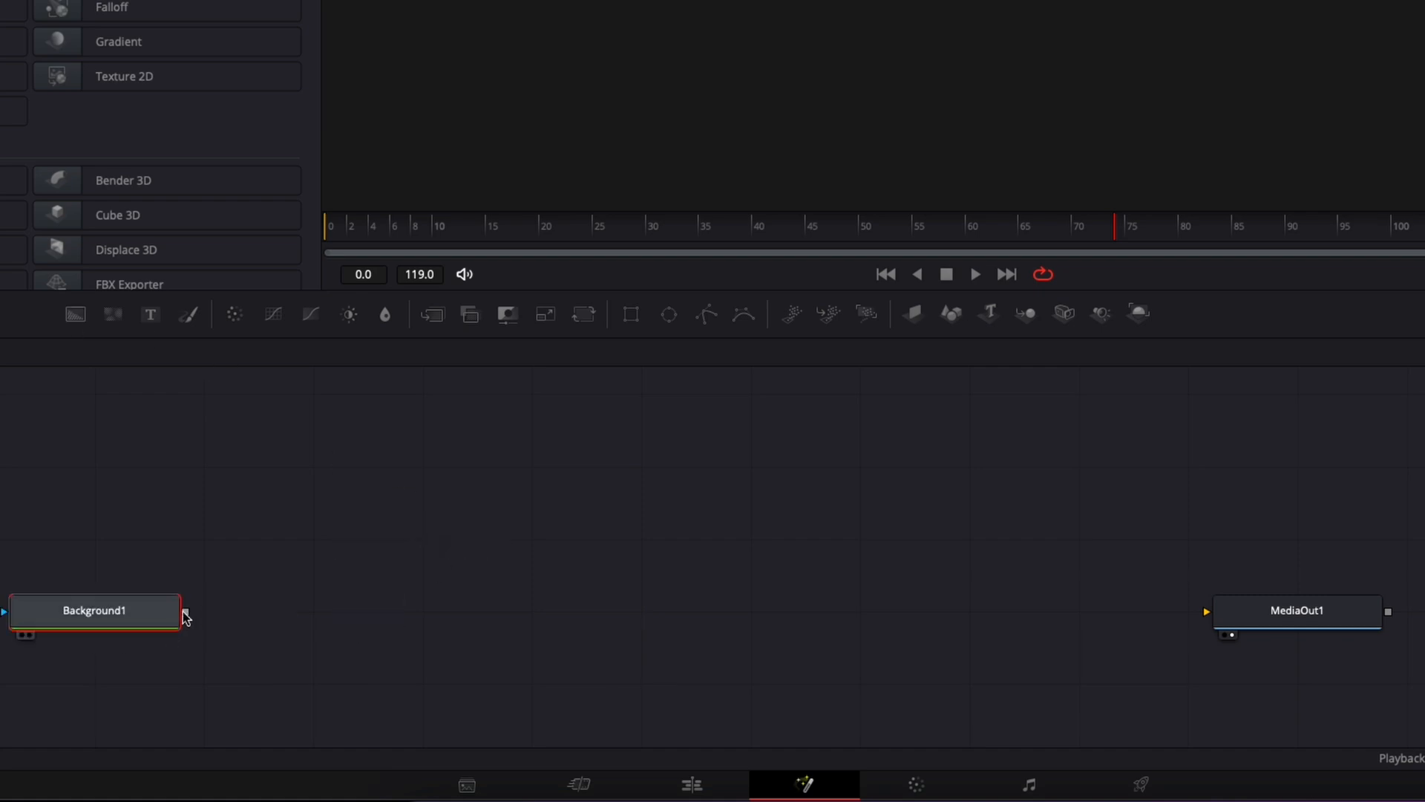
drag(186, 612, 1224, 618)
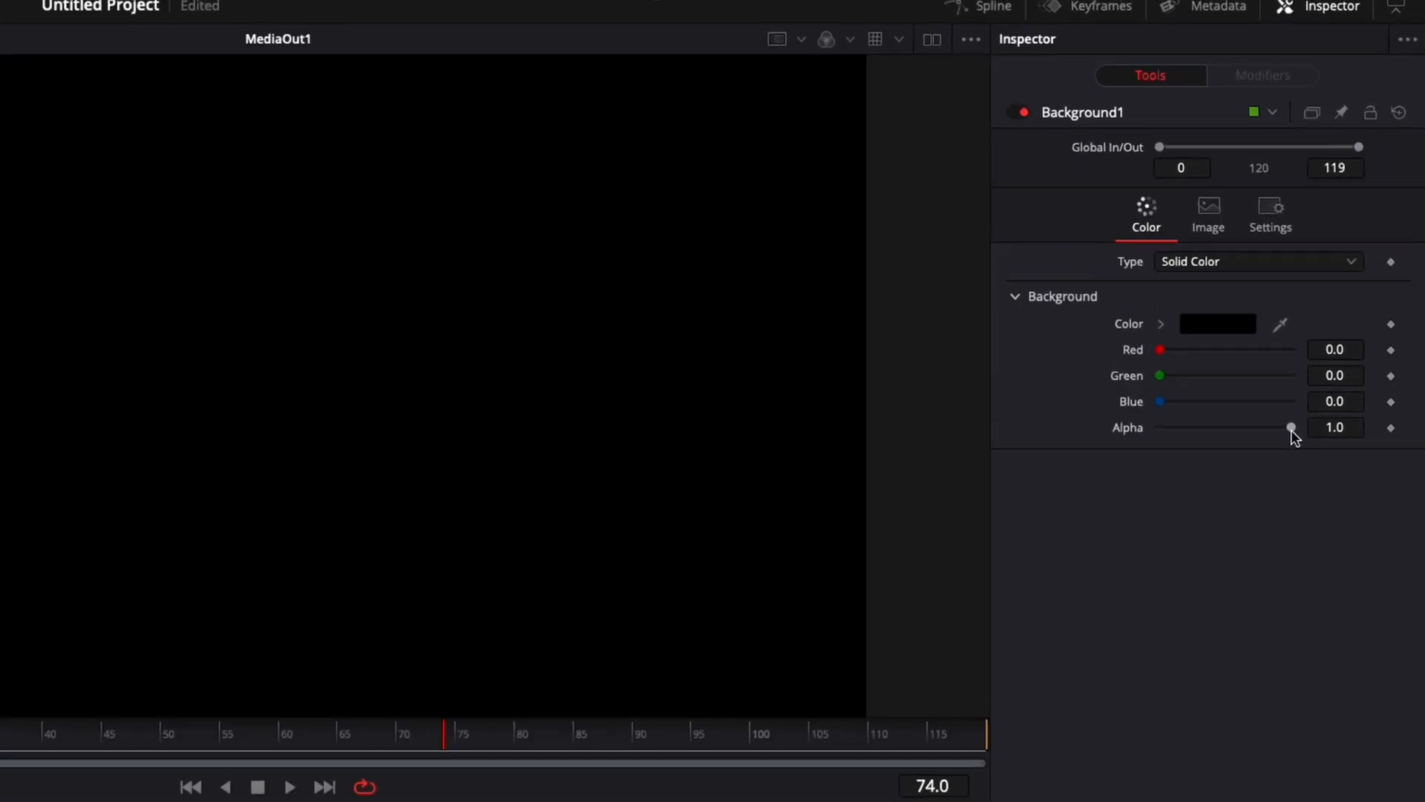
drag(1347, 253, 1261, 254)
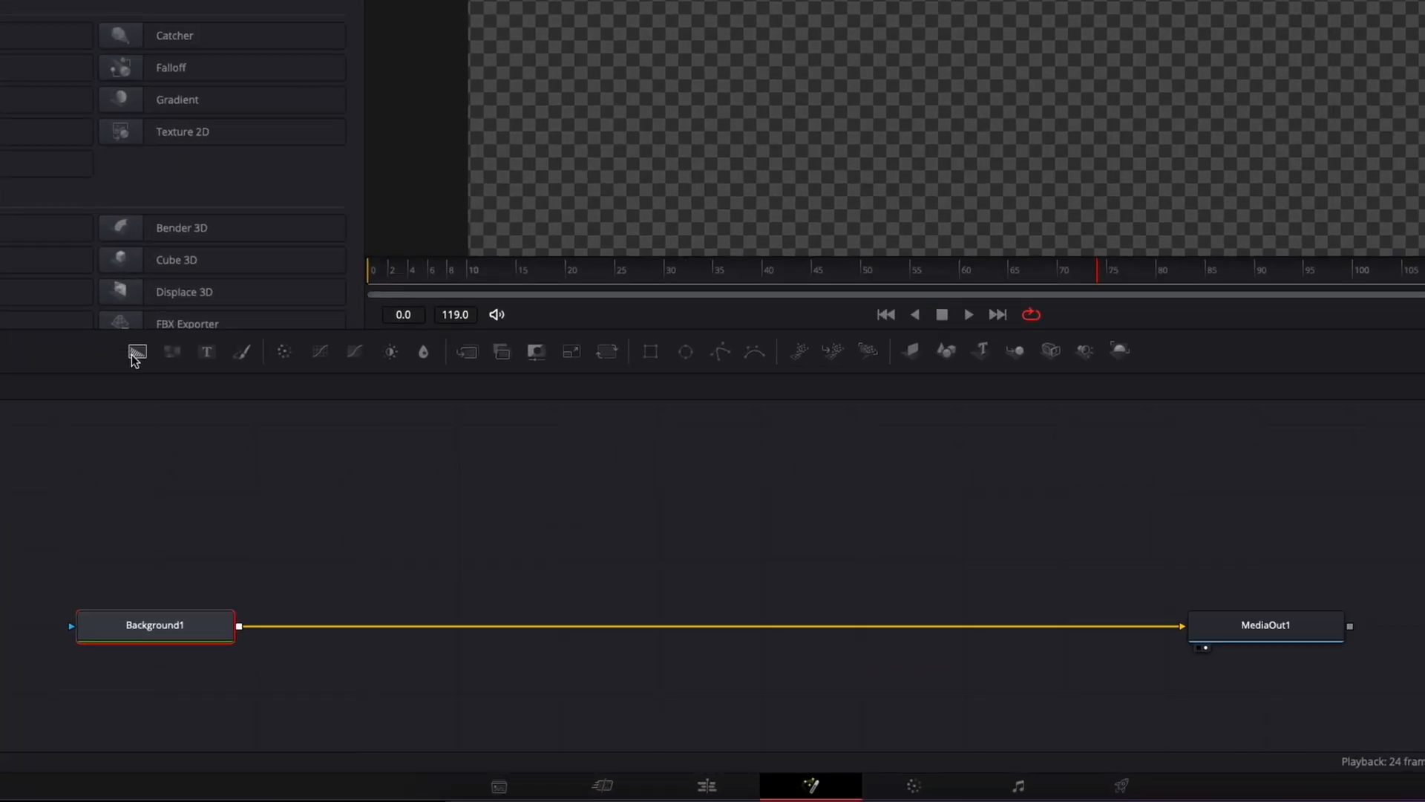
Step: Merge a second Background node over Background1 and give it a Rectangle mask
drag(134, 360, 431, 533)
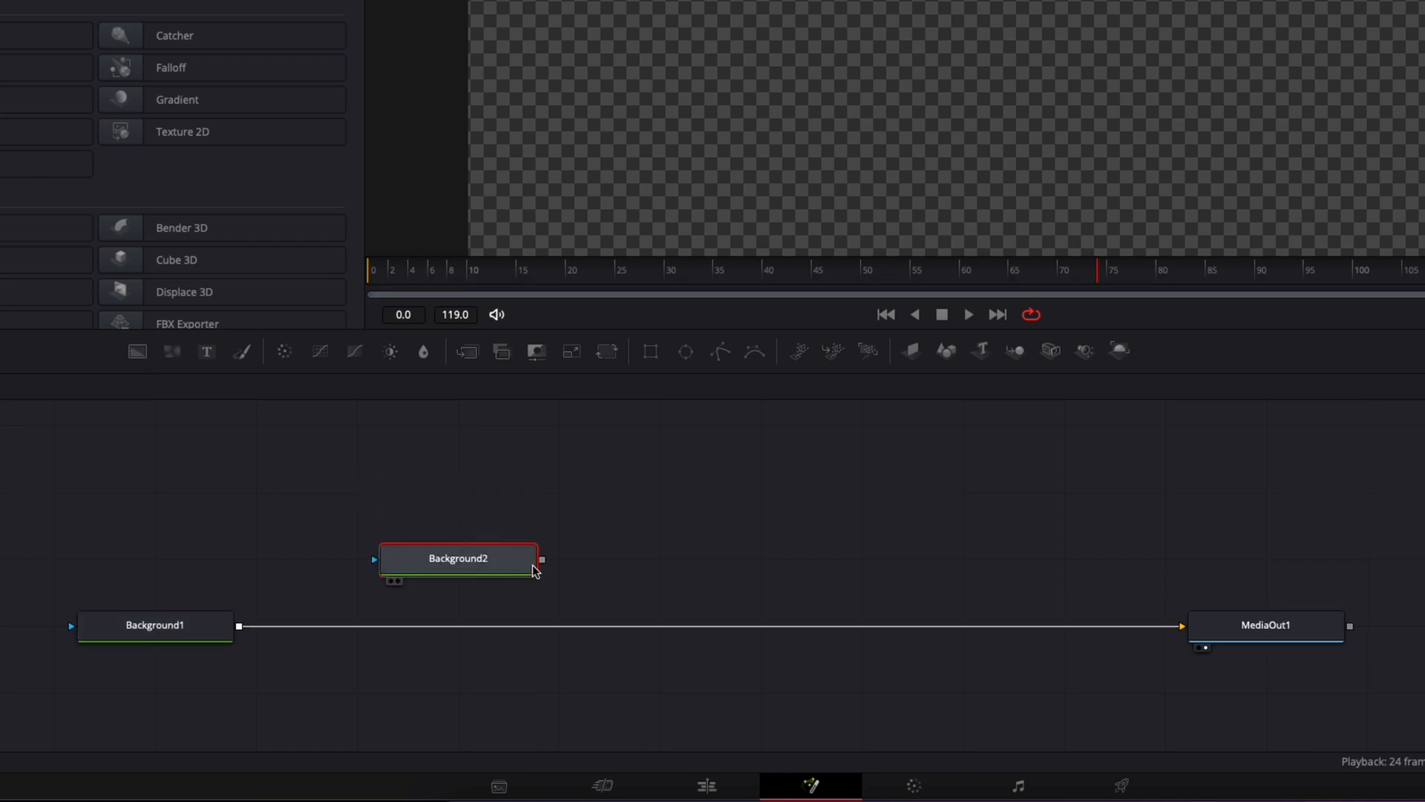
drag(543, 559, 238, 628)
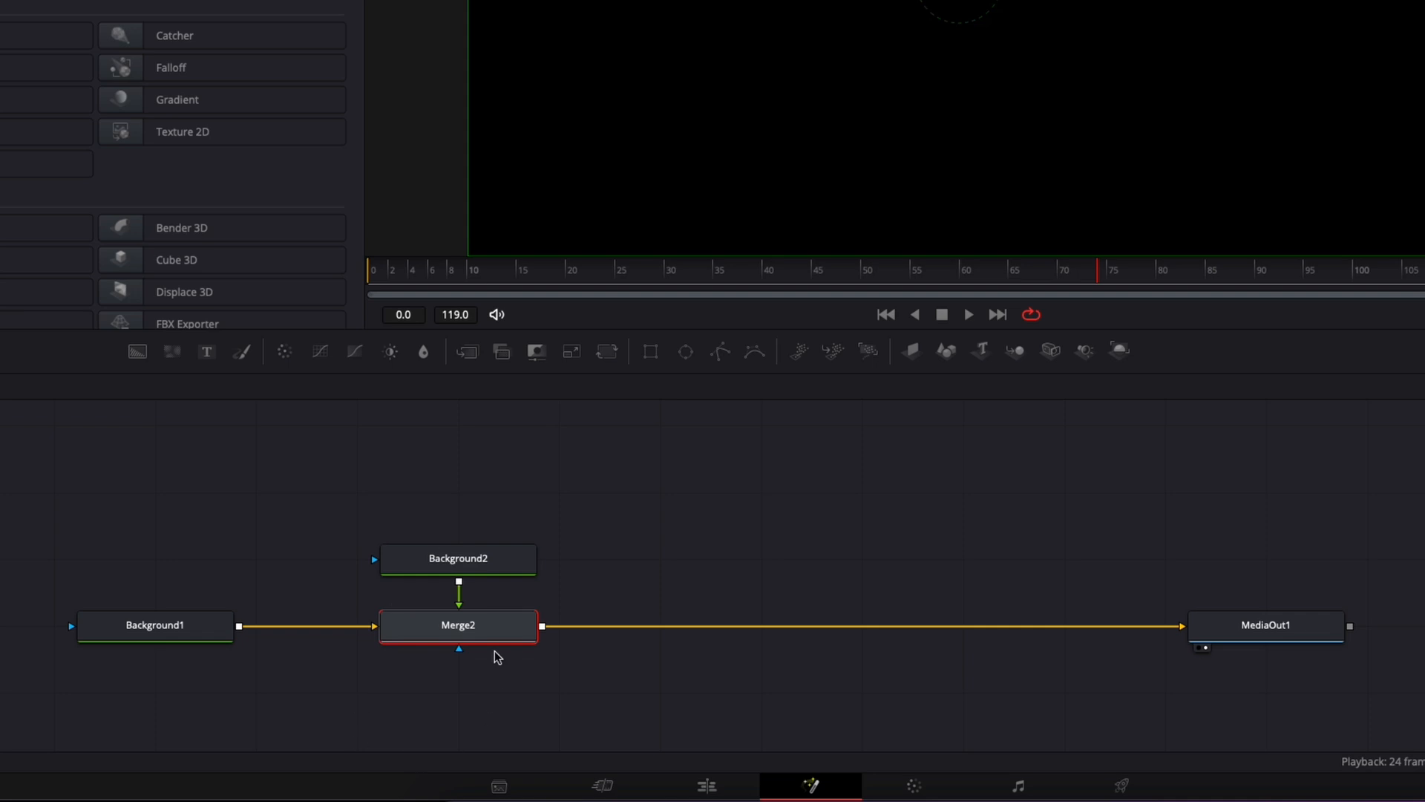
click(467, 564)
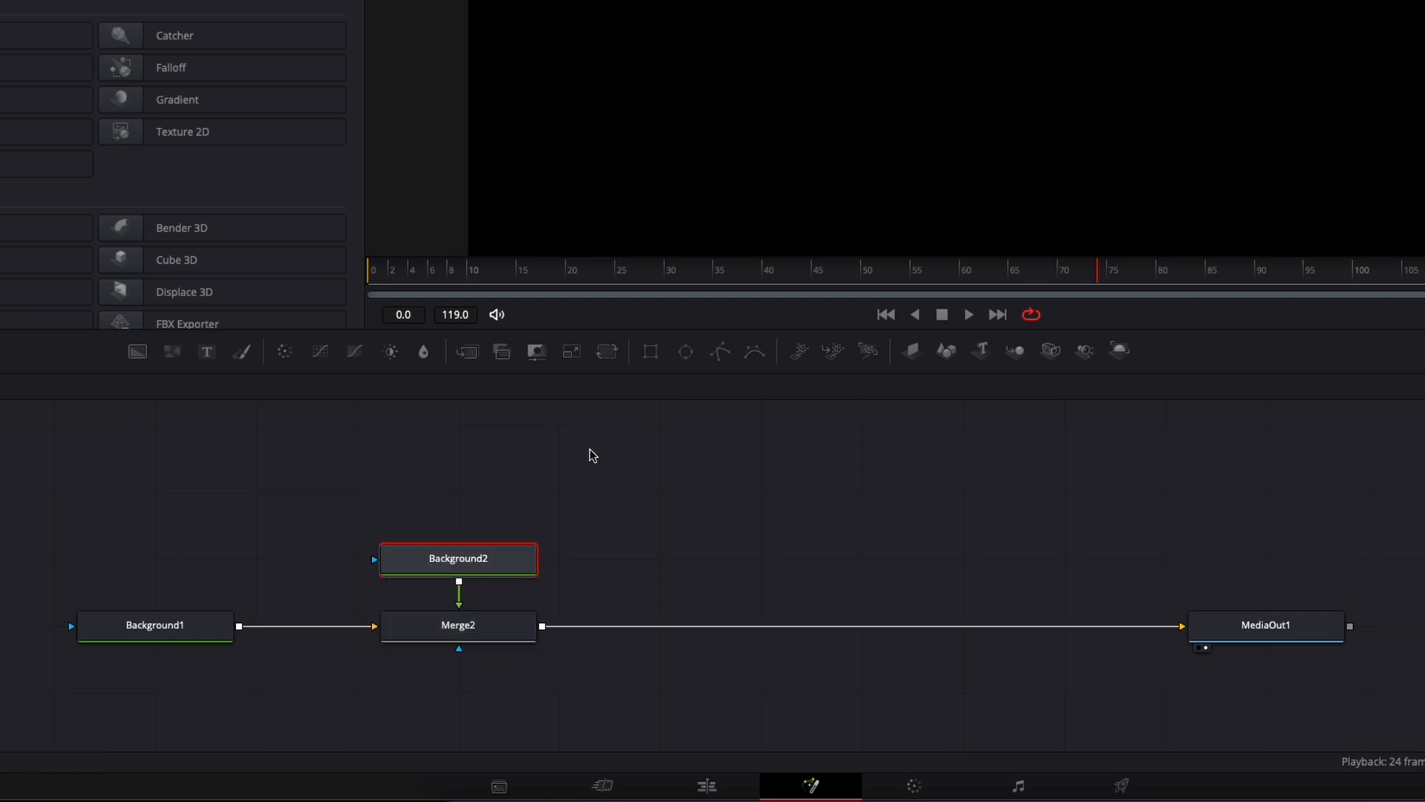
click(650, 356)
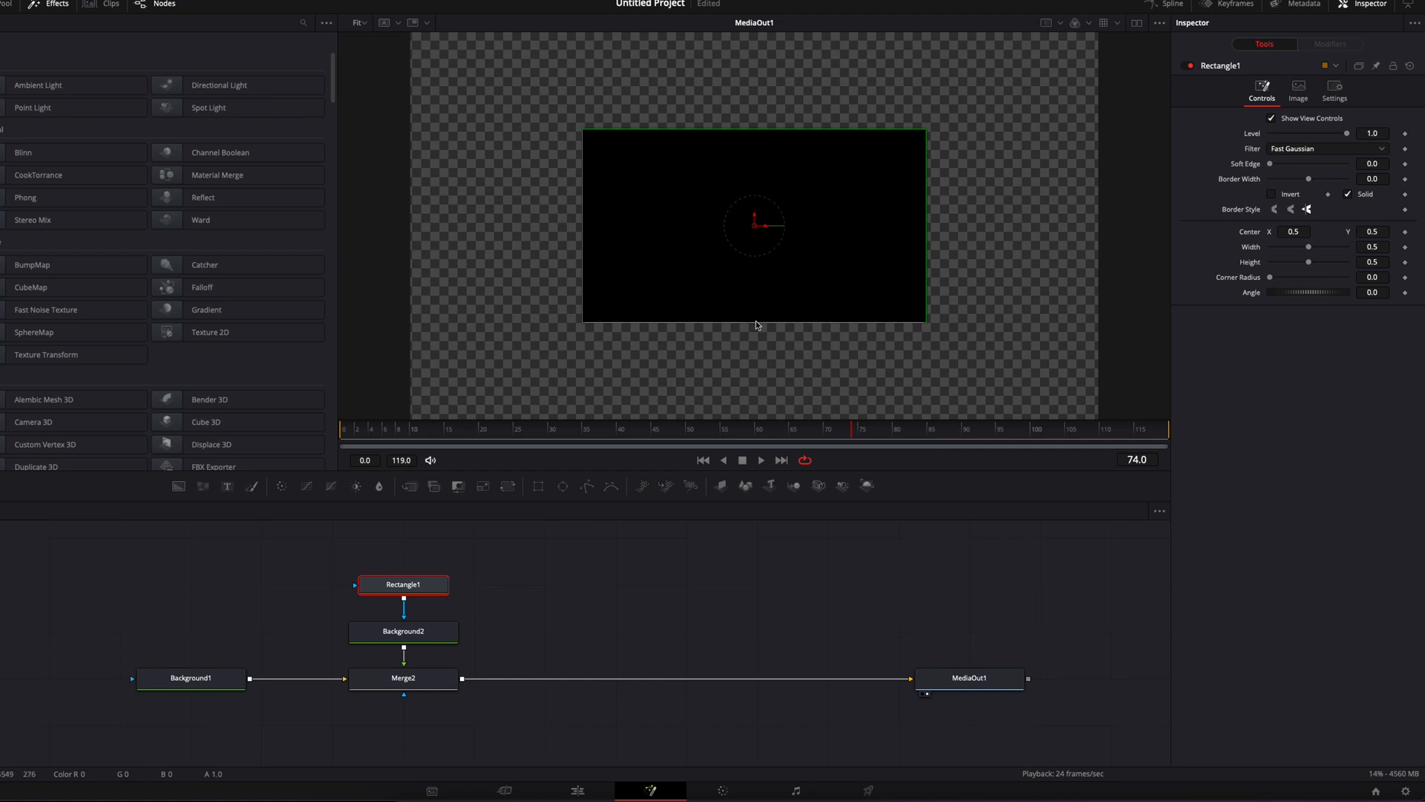
Step: Shrink the Rectangle1 mask to a narrower bar with a height of about 0.127 and round its corners
drag(755, 320, 753, 253)
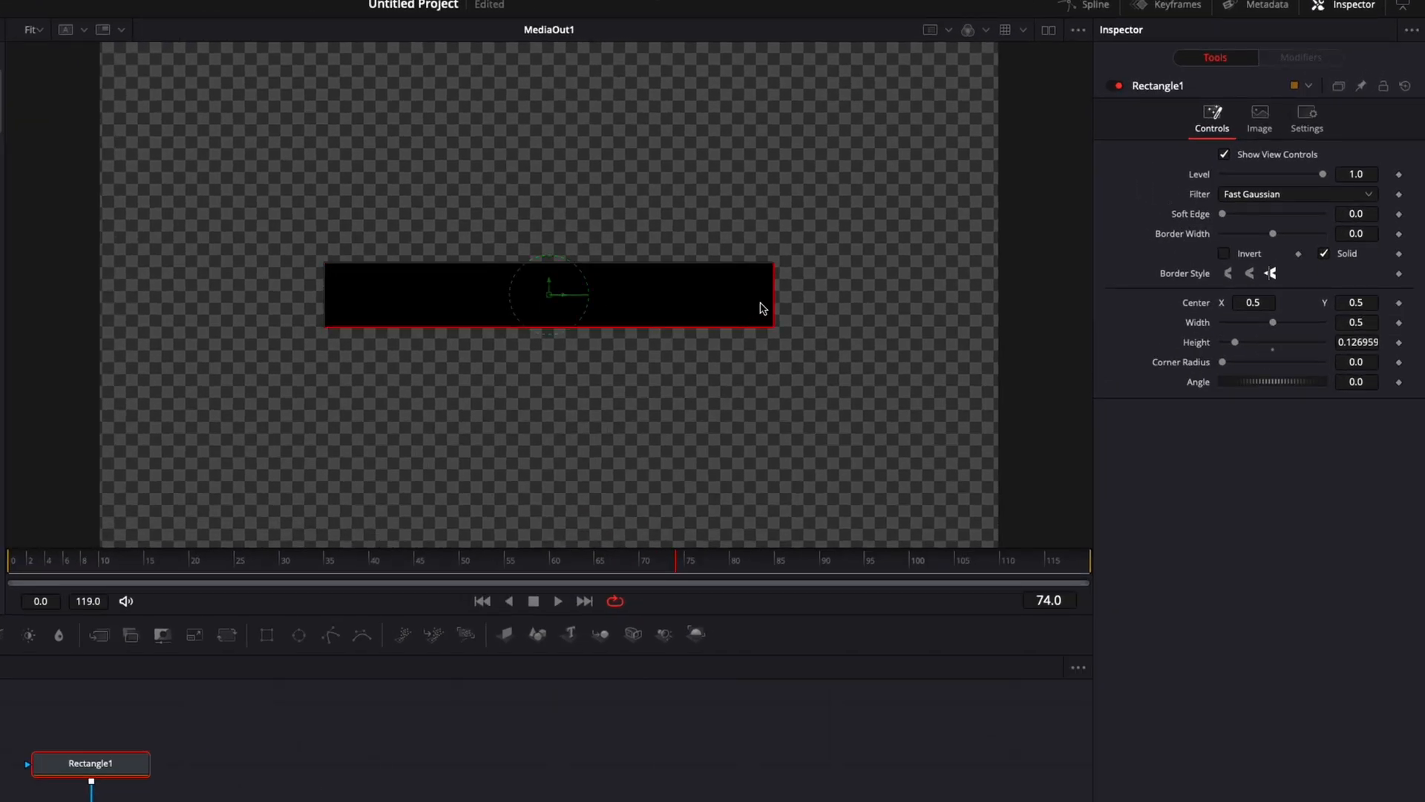
drag(764, 308, 680, 308)
drag(1223, 361, 1252, 368)
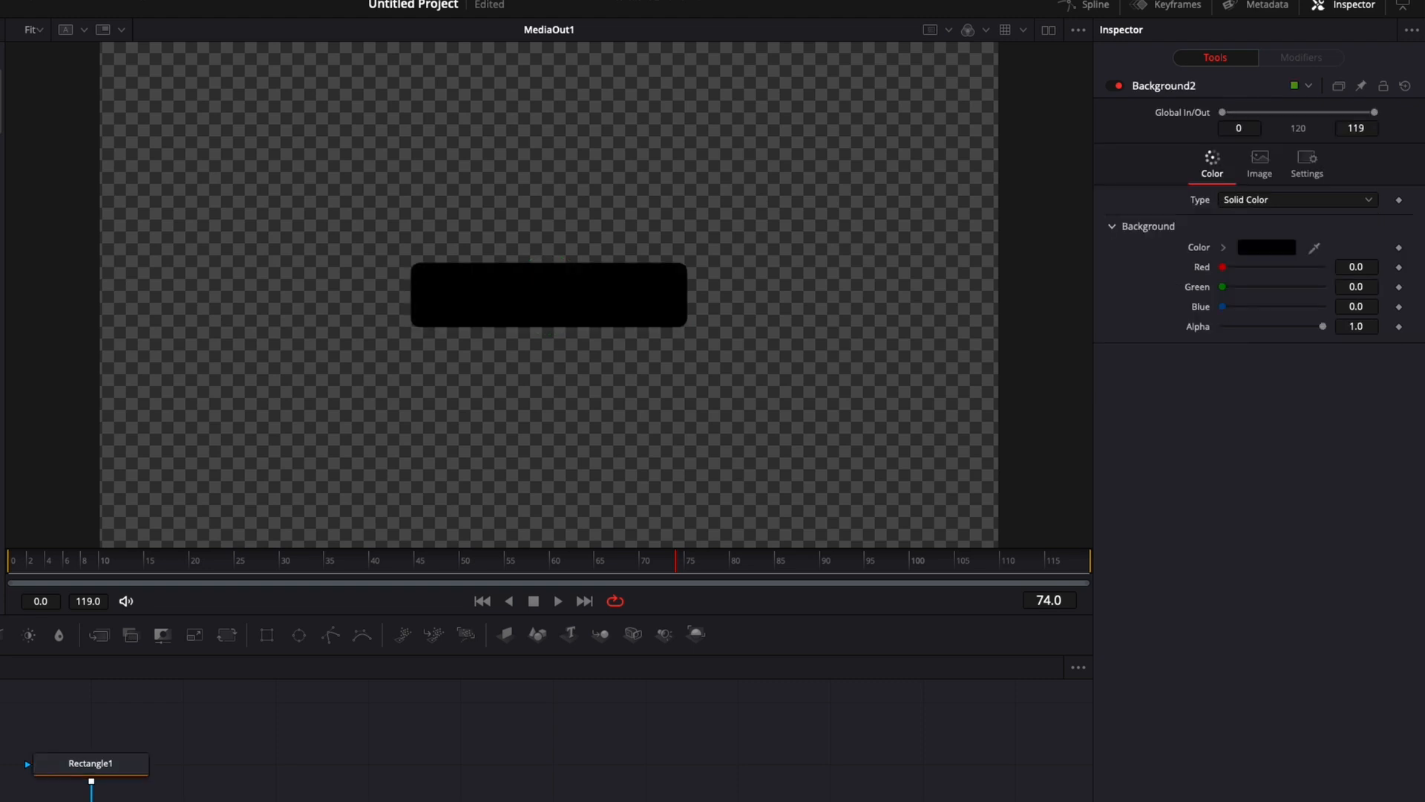
Step: Change the fill colour of Background2 to red using the colour sliders
click(1275, 252)
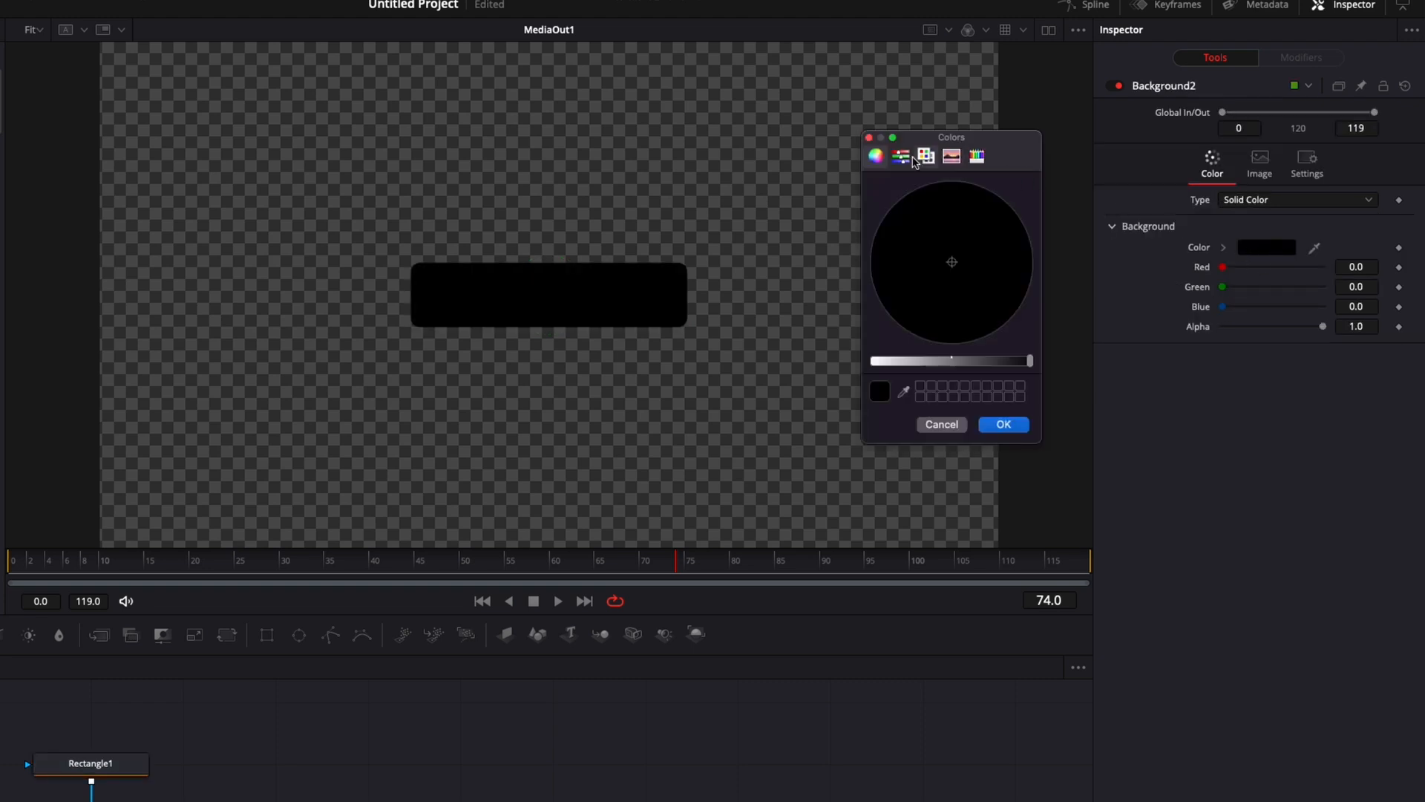
click(901, 157)
click(991, 226)
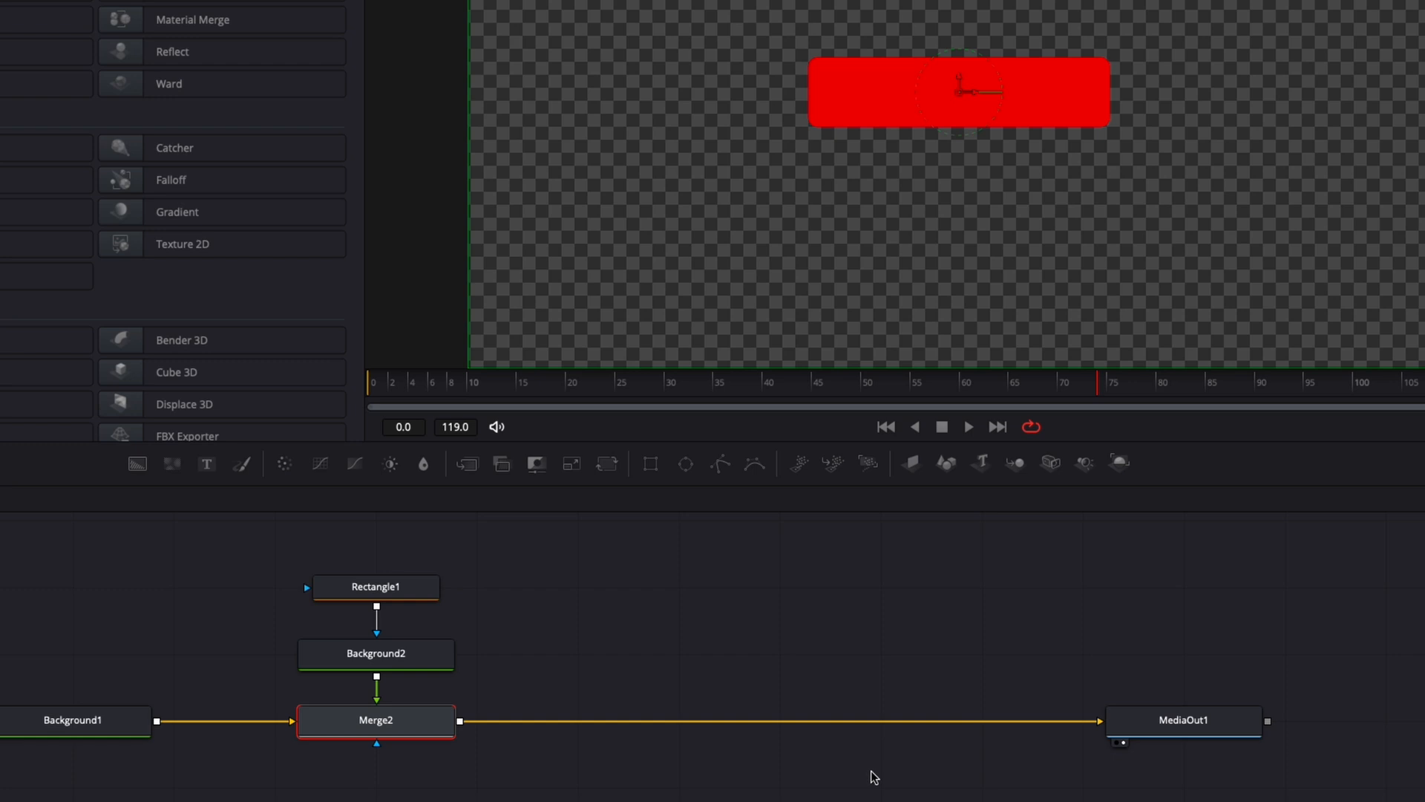
Step: Add a third Background node below Merge2 and a separate Merge node beneath it
scroll(584, 679, down, 1)
scroll(584, 679, right, 3)
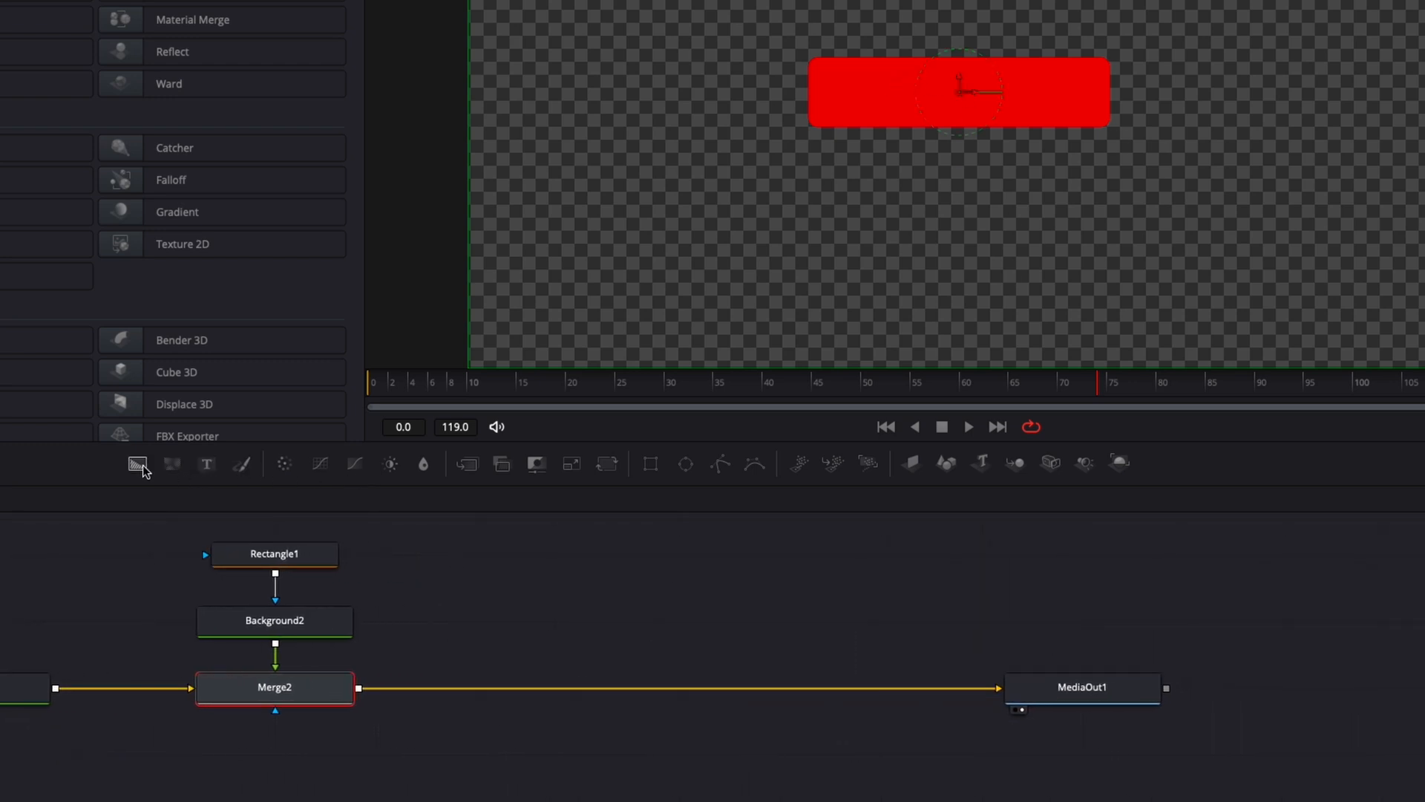
drag(137, 464, 254, 775)
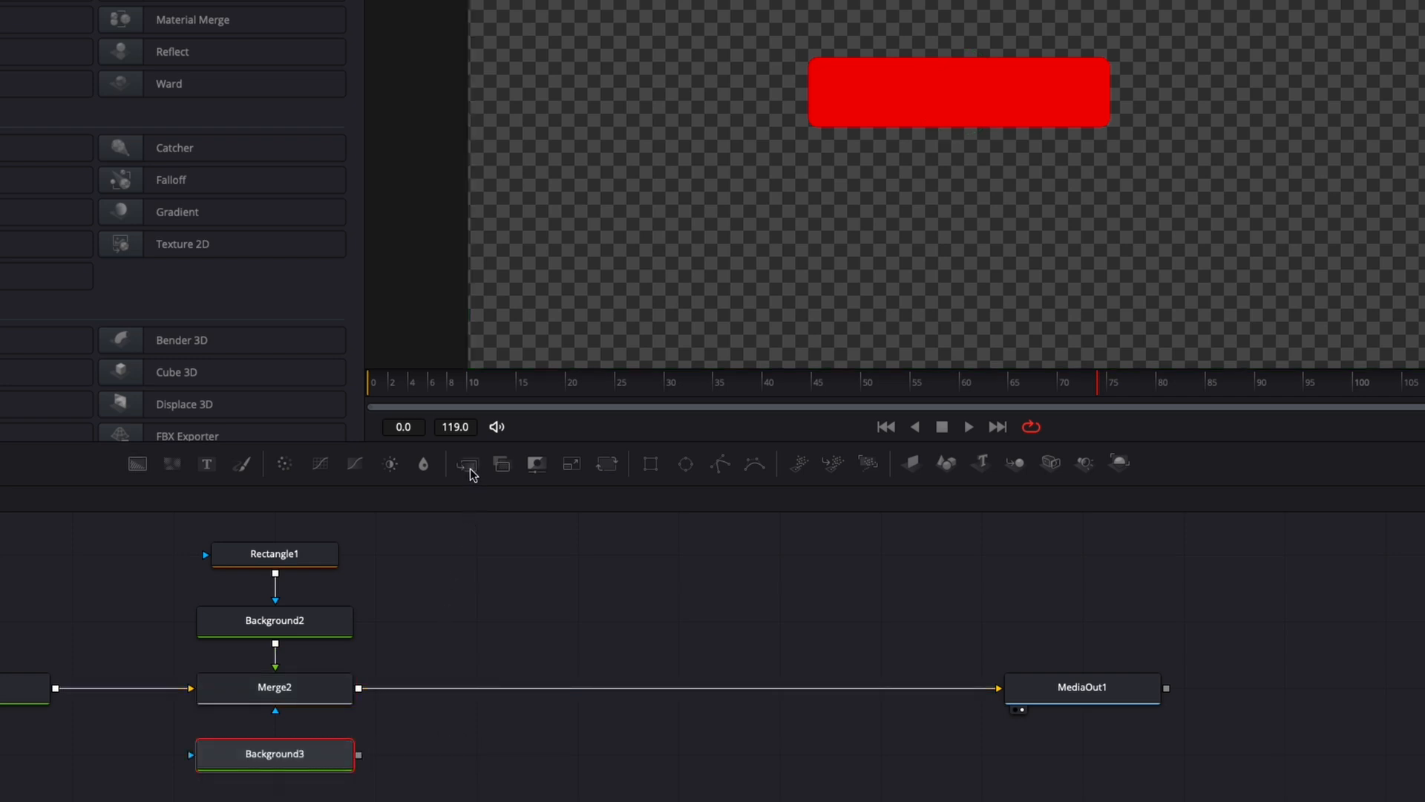
drag(470, 474, 273, 800)
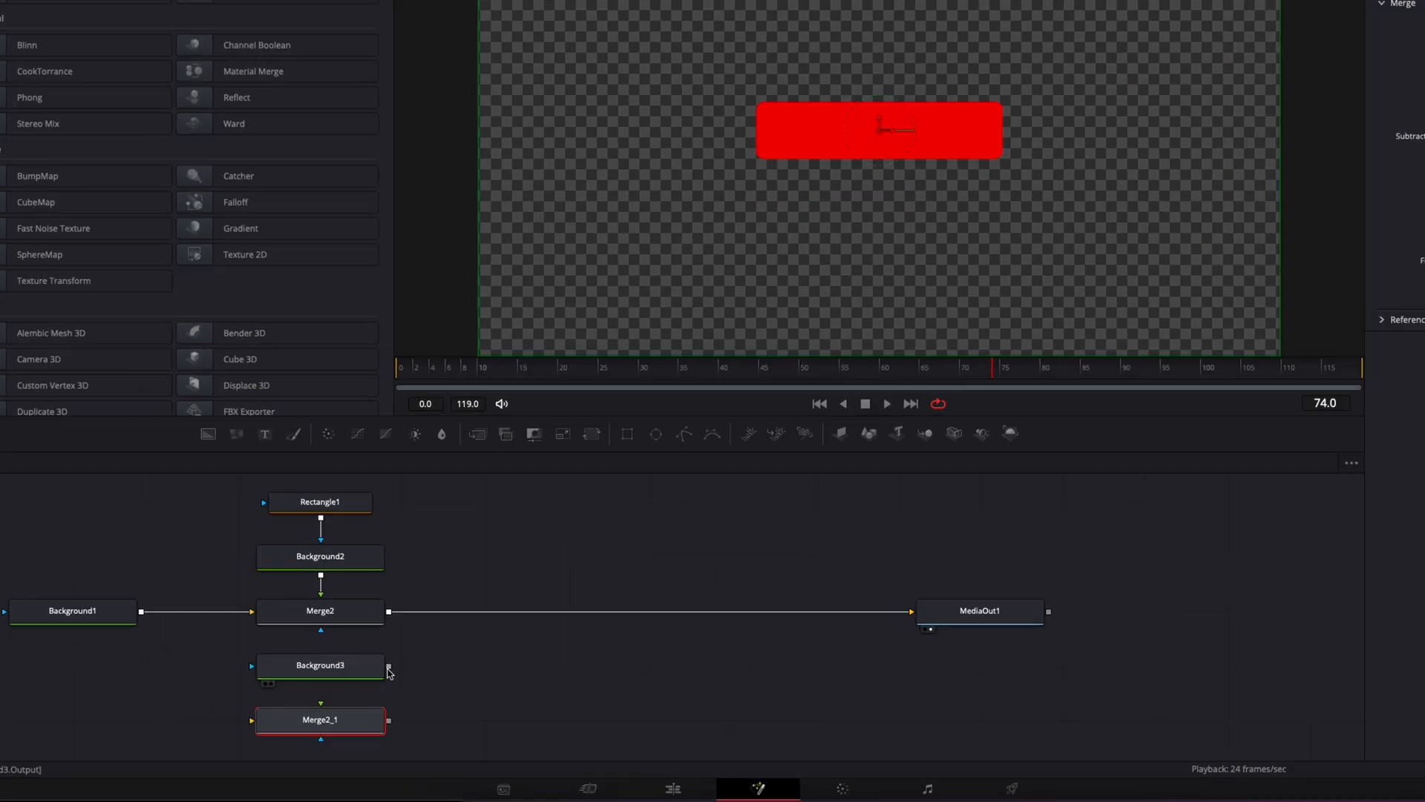
Step: Connect Background3 as the foreground and Background1 as the background of Merge2_1
drag(333, 684, 343, 657)
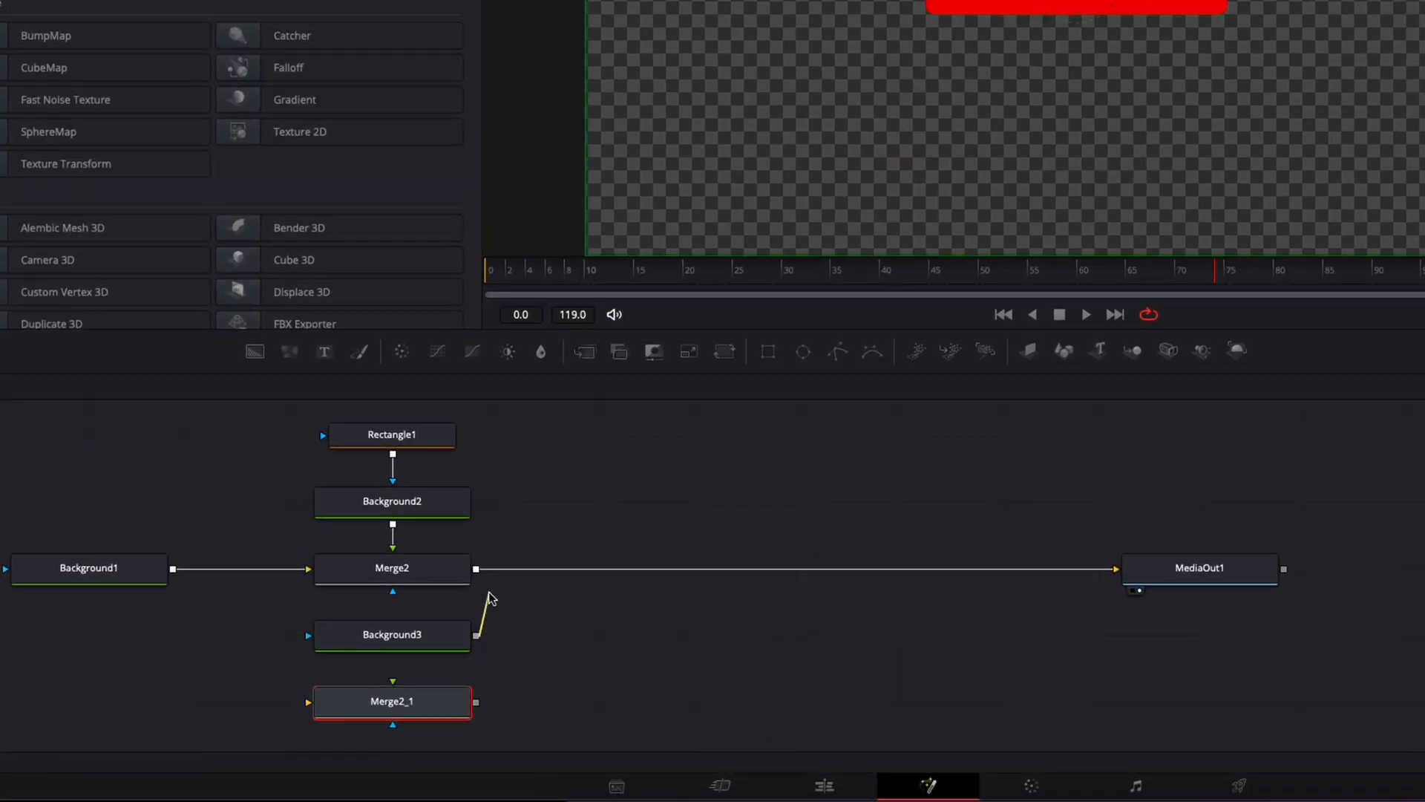
drag(490, 596, 393, 682)
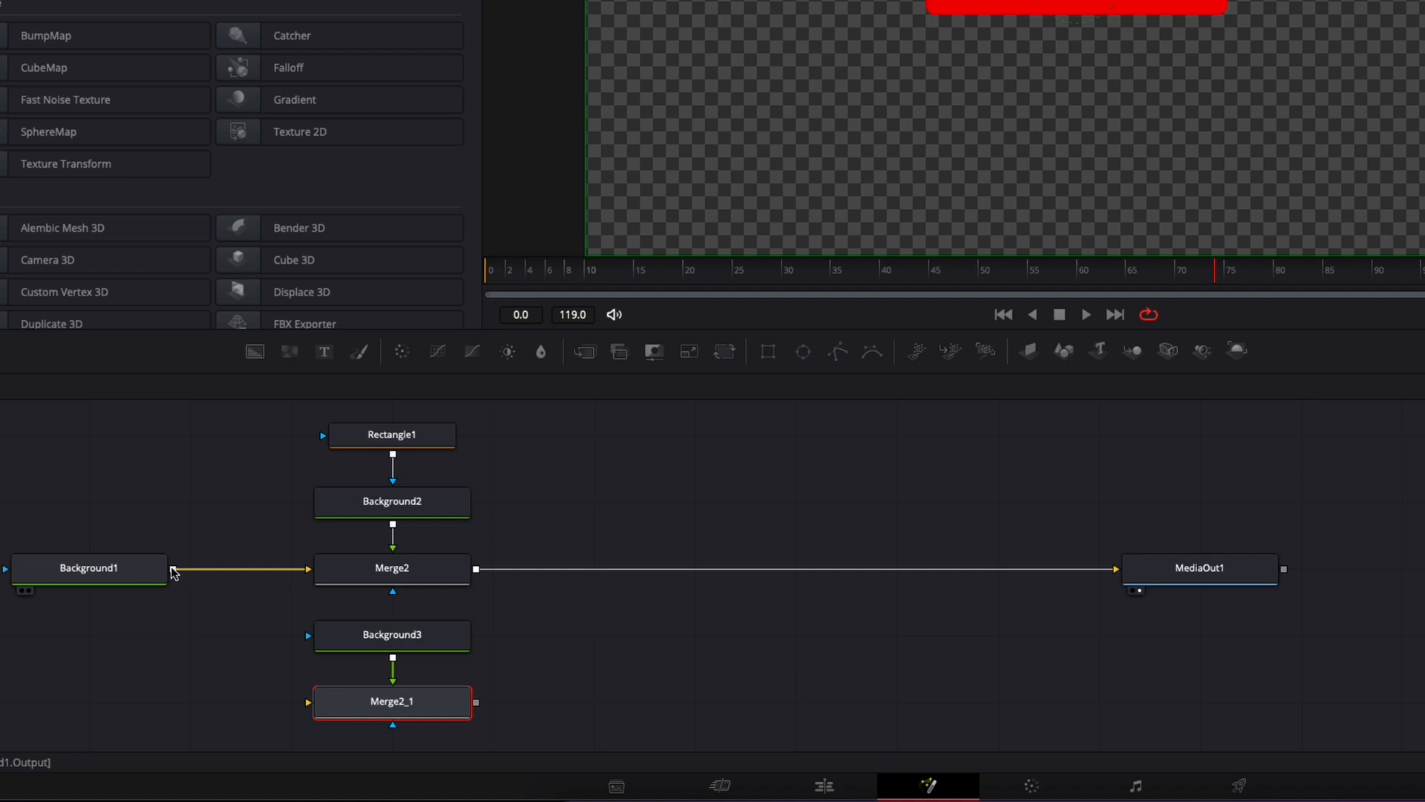
drag(172, 572, 307, 704)
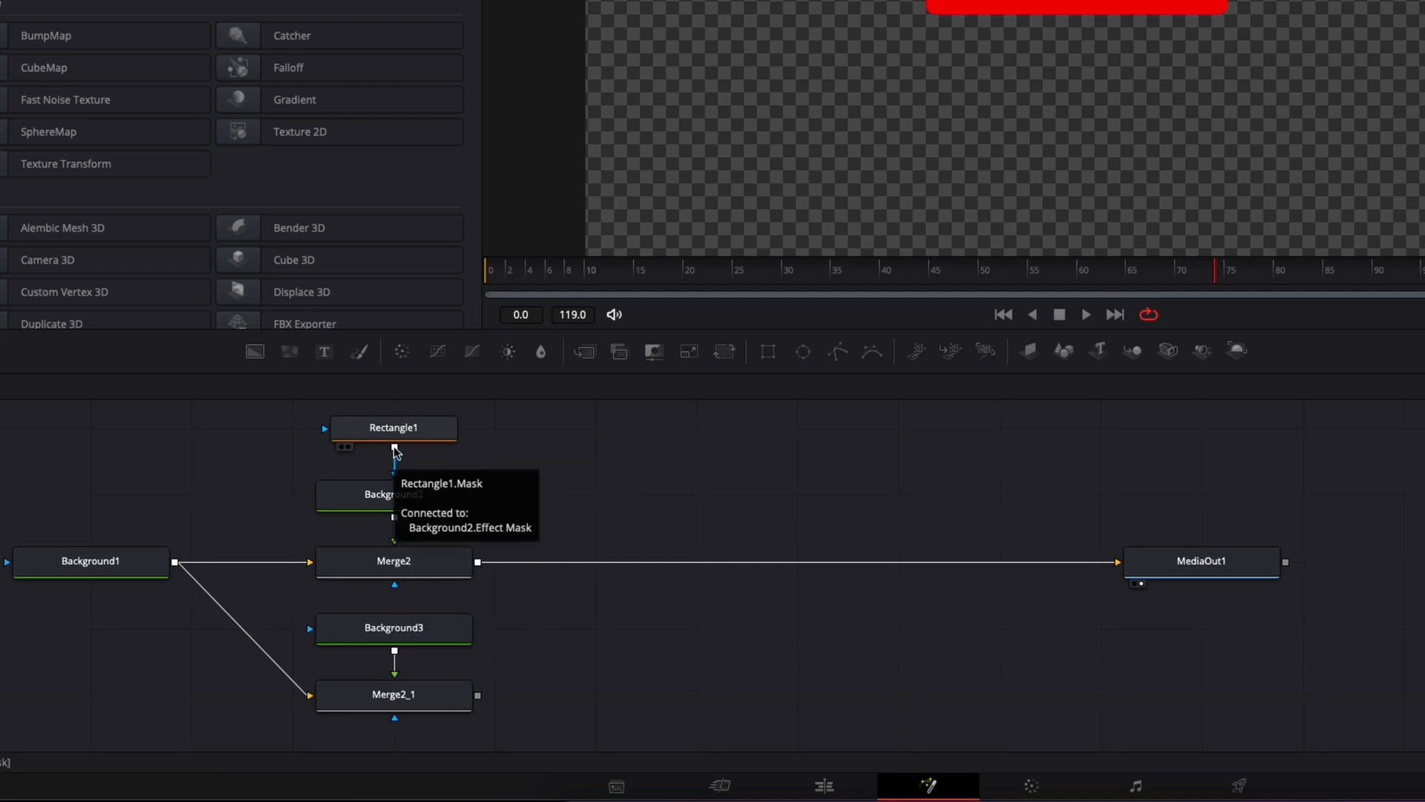
Step: Connect Rectangle1 as the mask of Background3 and rearrange the nodes so both background branches are spread apart
drag(395, 448, 394, 633)
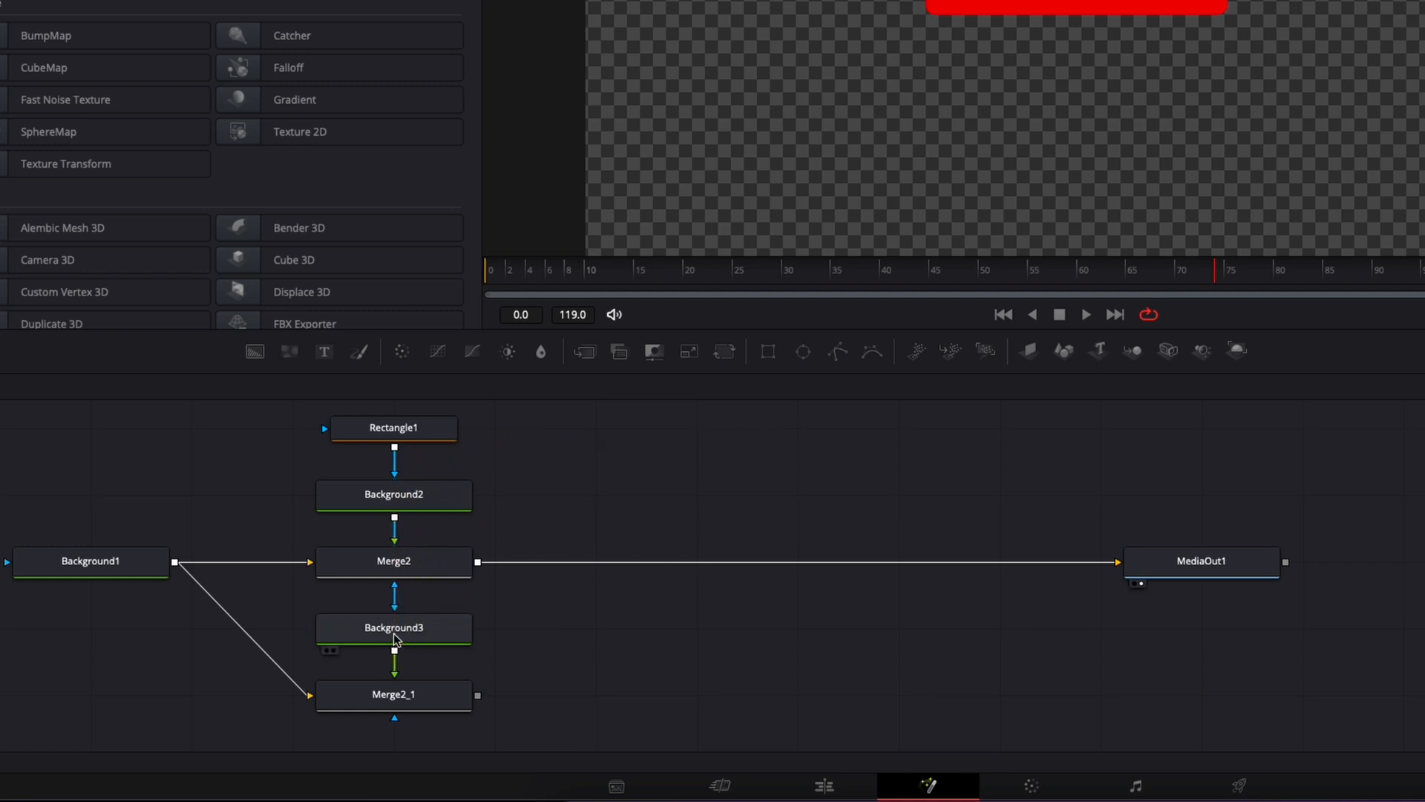
drag(535, 636, 718, 699)
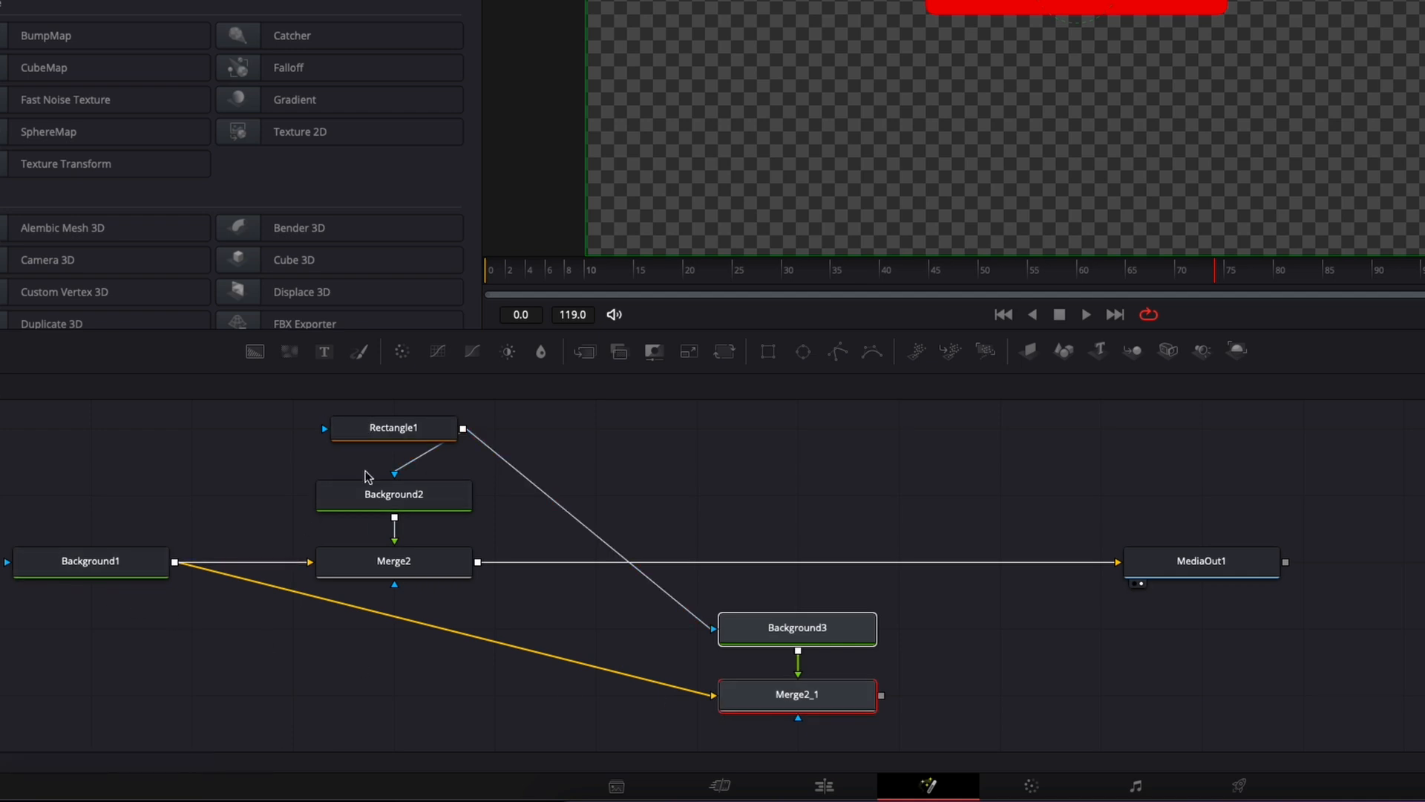
click(85, 565)
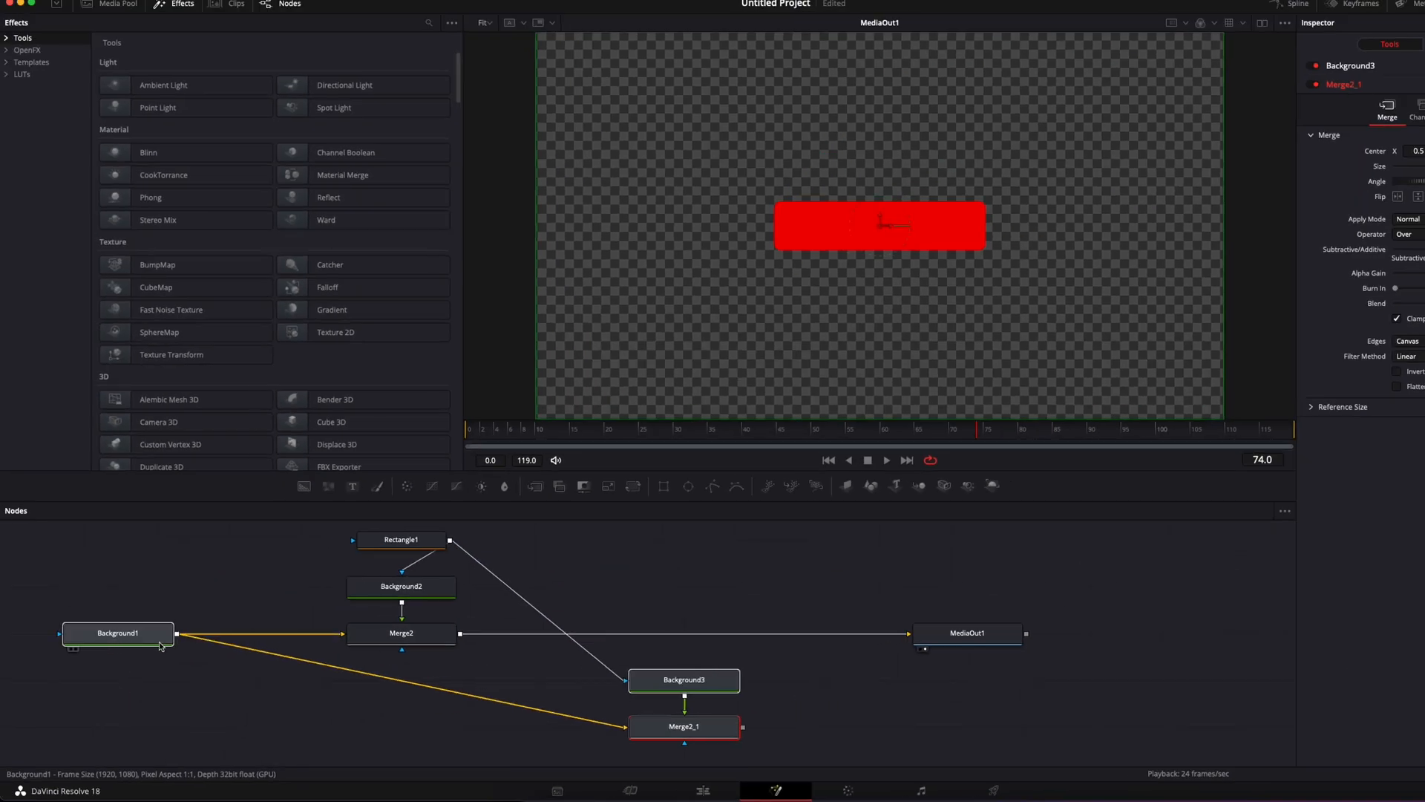
click(148, 573)
drag(417, 544, 559, 544)
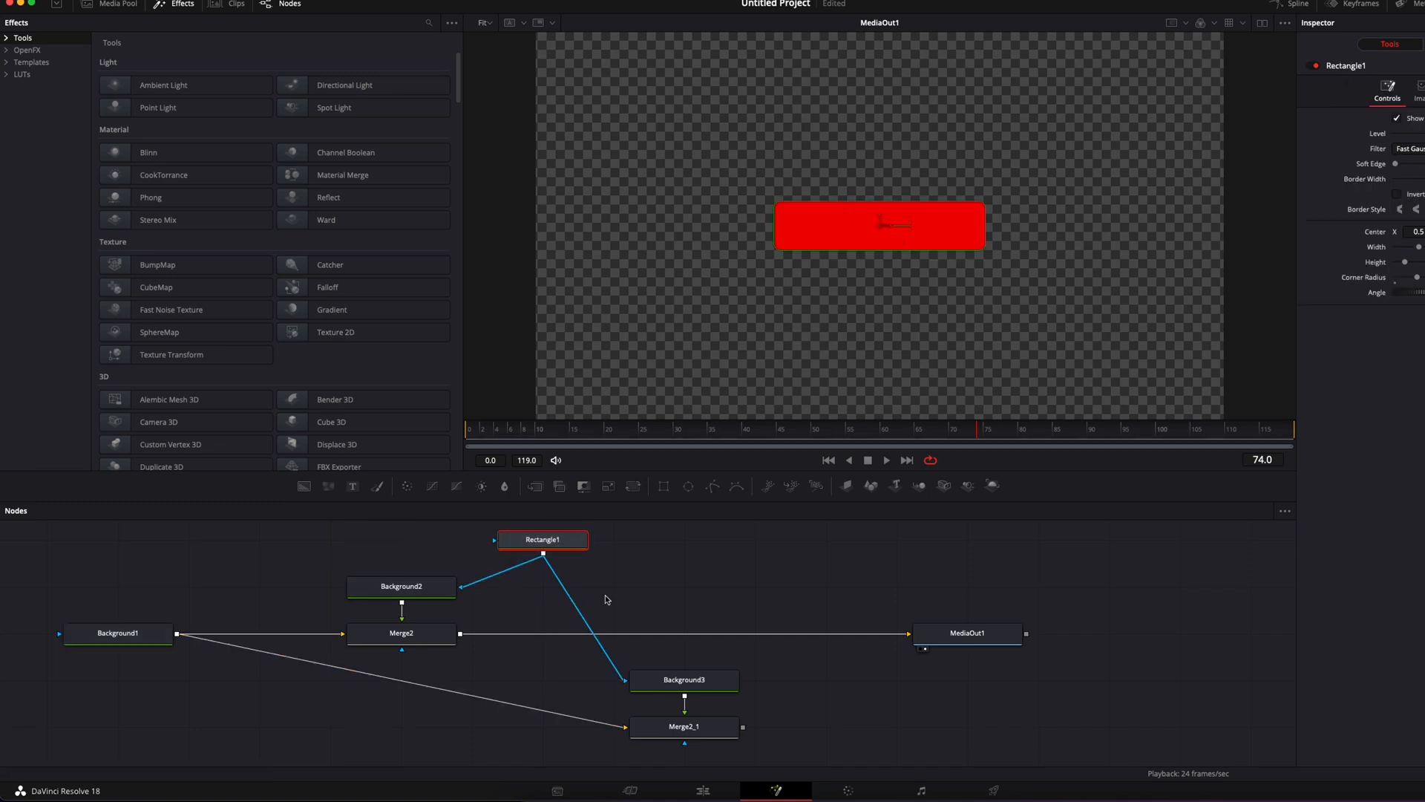
click(405, 579)
click(687, 677)
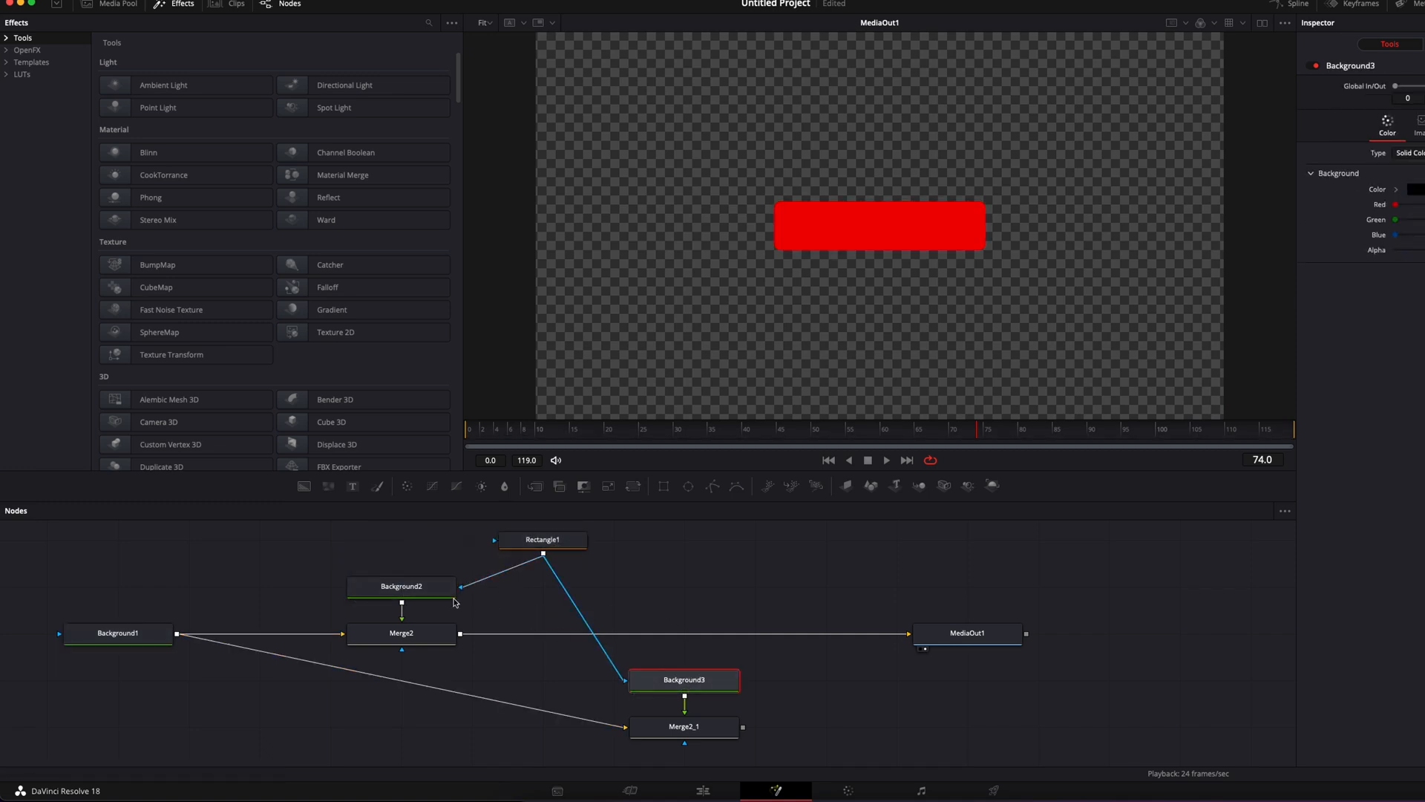
click(442, 590)
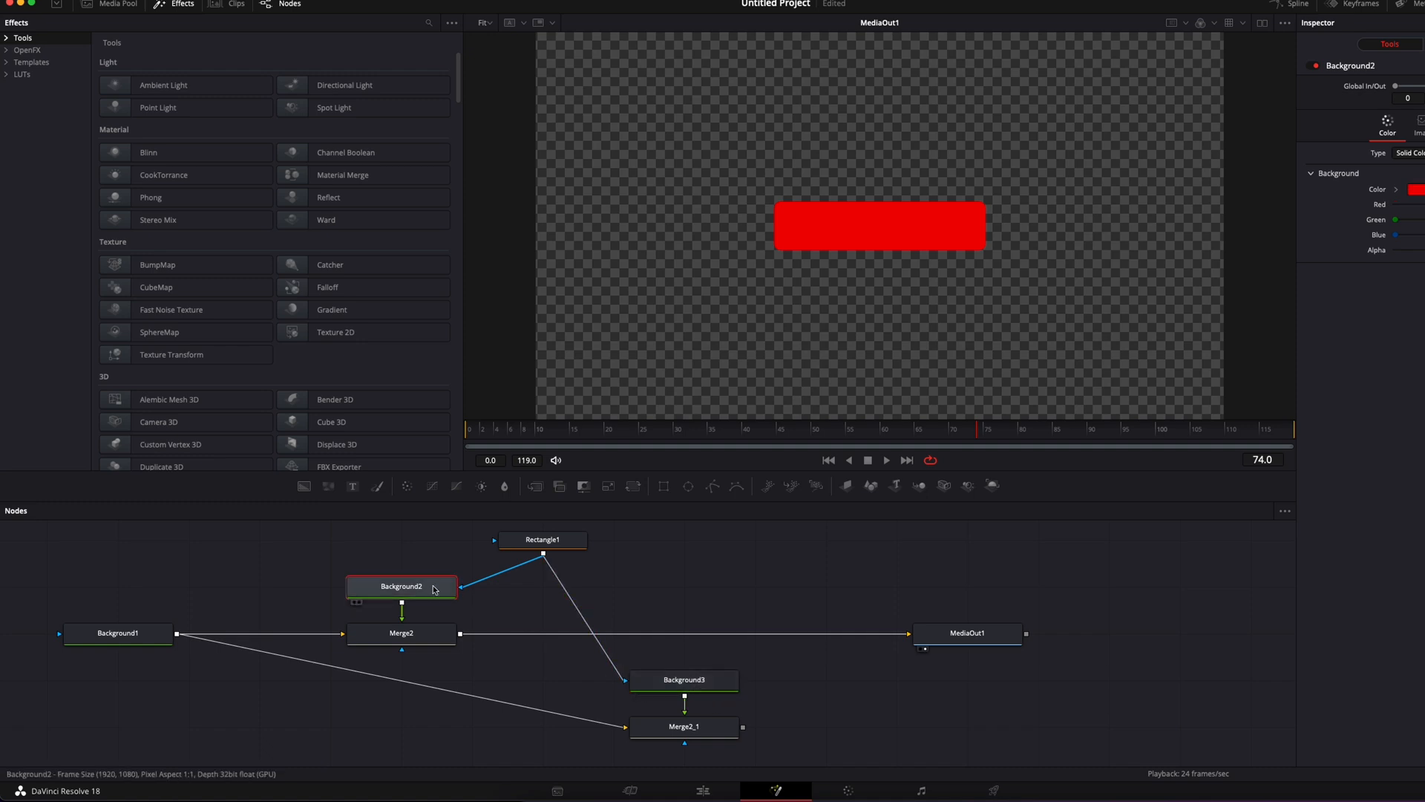
Step: Show Merge2_1 in the viewer and change Background3's colour to dark grey, with red, green and blue at about 0.098
click(694, 690)
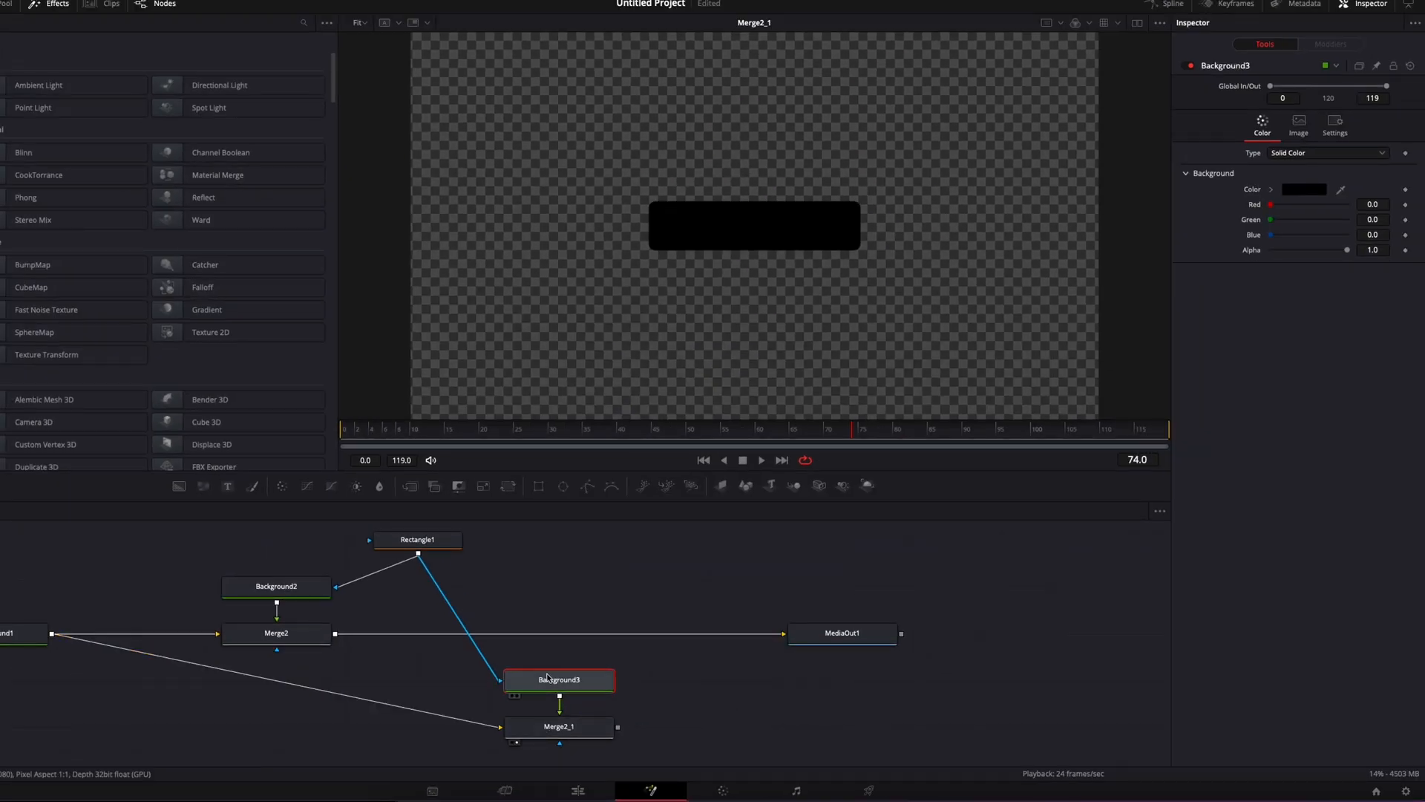
click(232, 650)
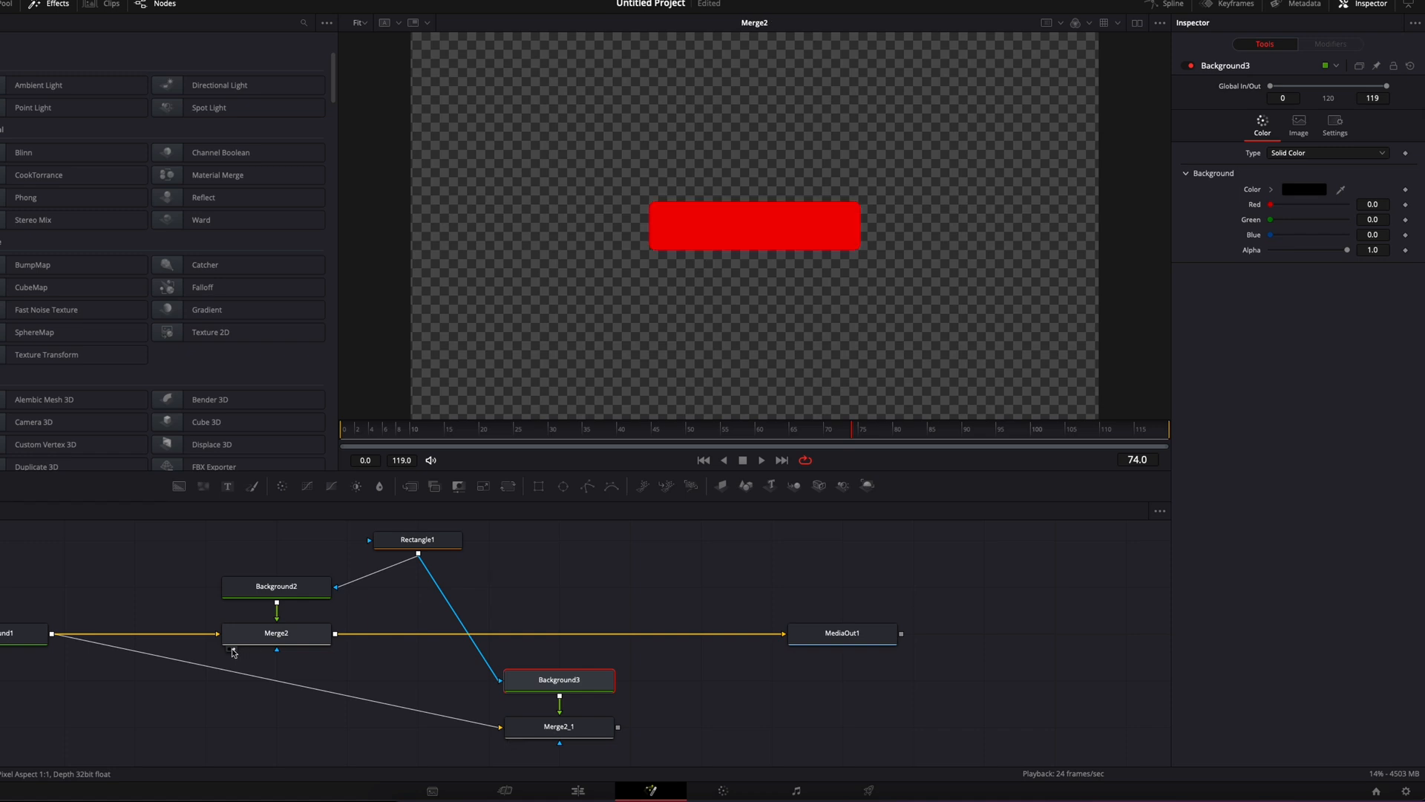
click(515, 744)
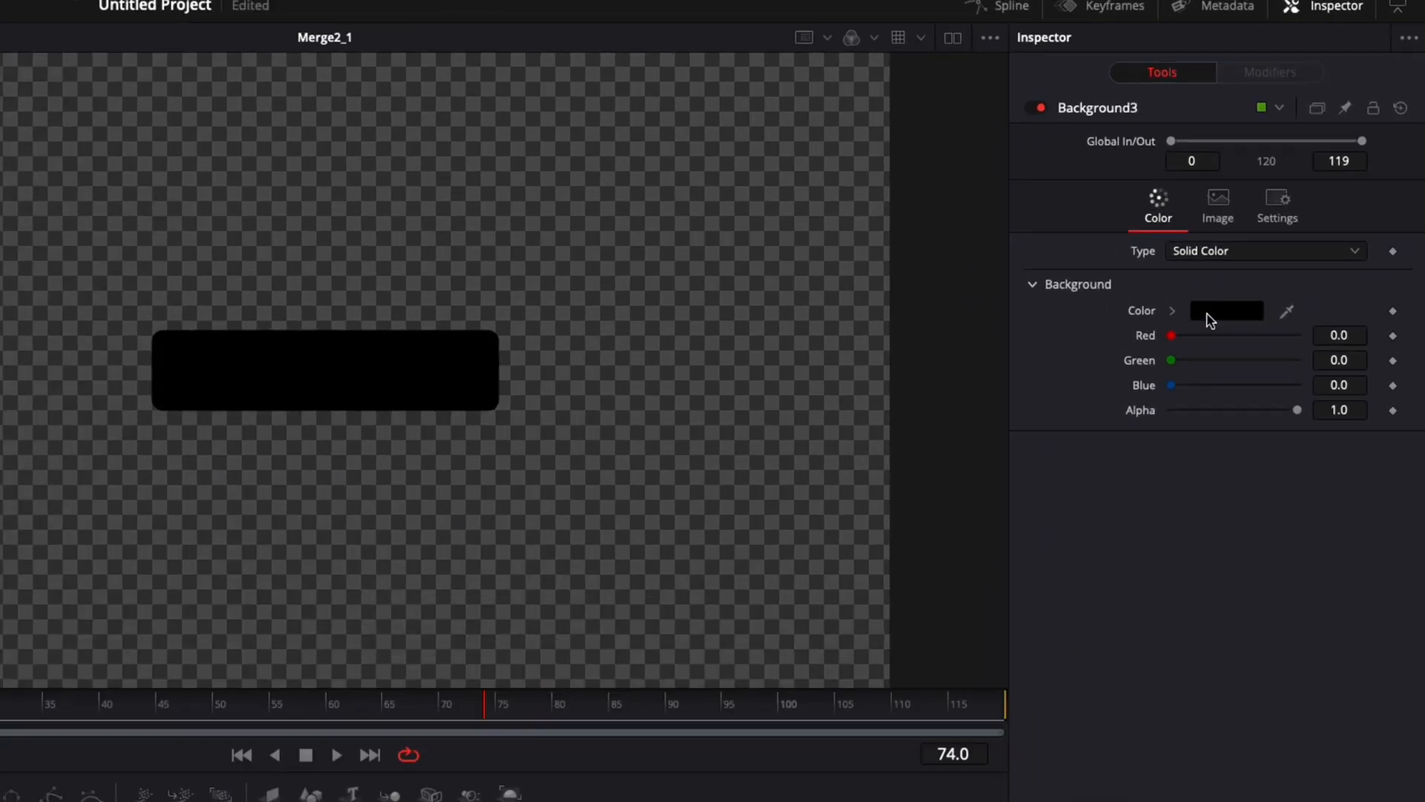
click(1208, 313)
click(720, 201)
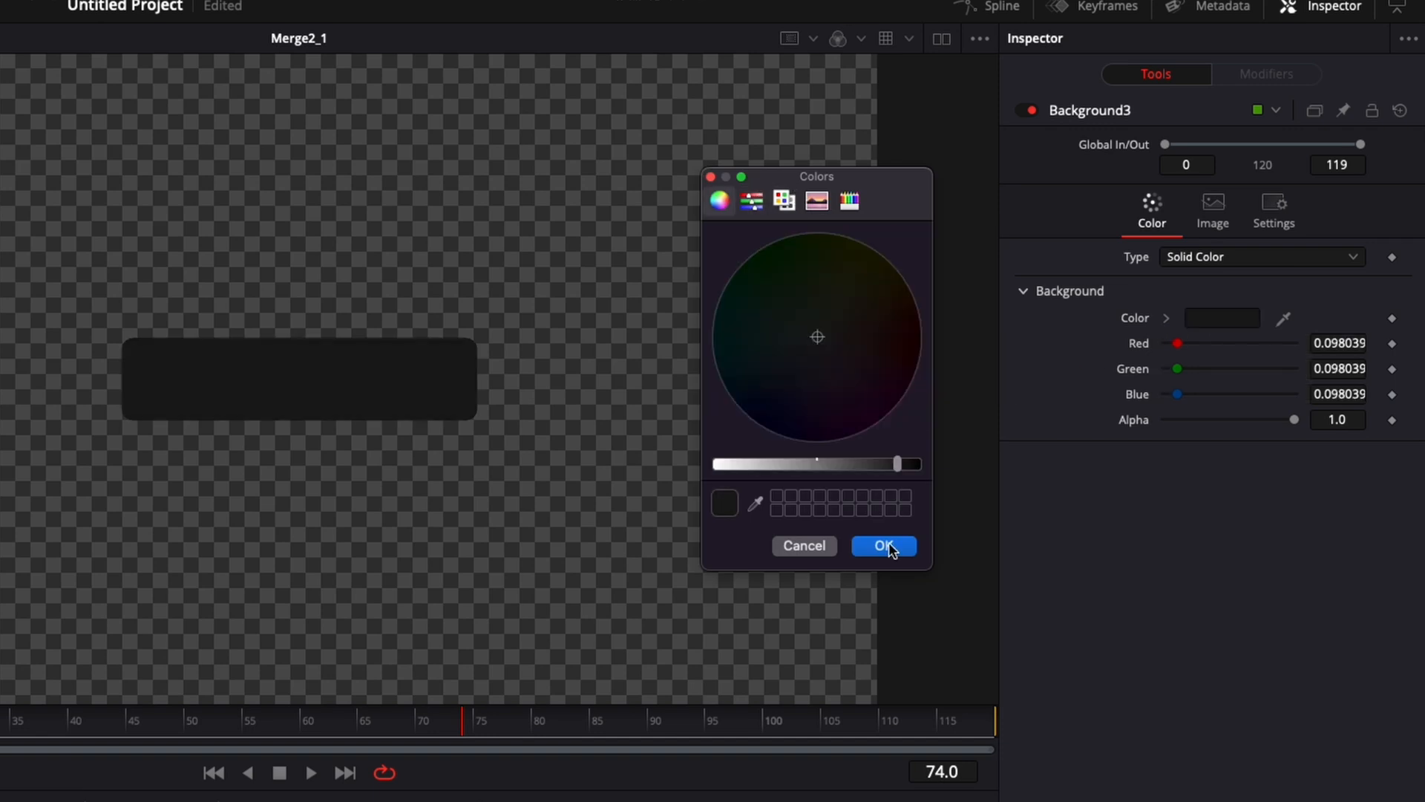
click(884, 546)
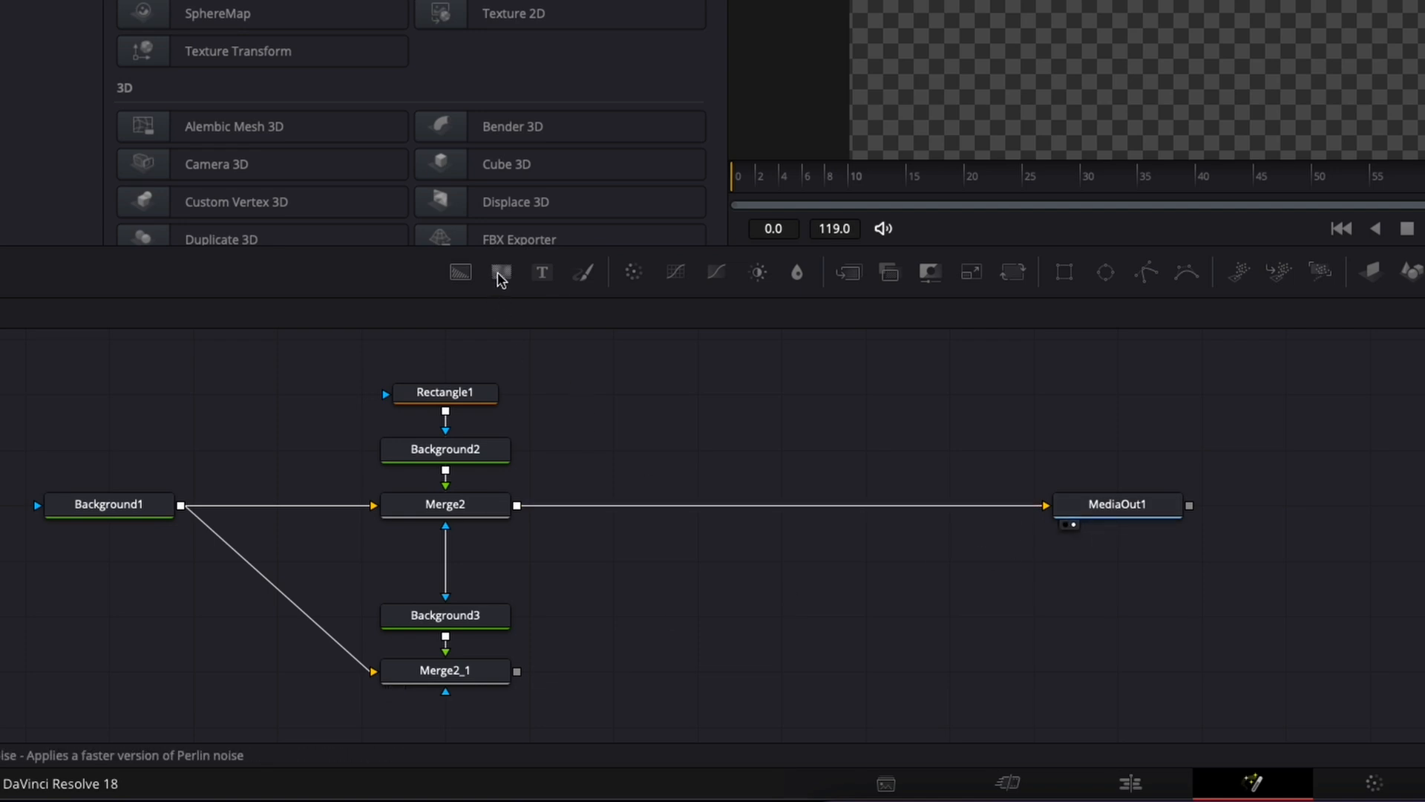
Step: Add a Text node merged over the output of Merge2 and enter the text SUBSCRIBE
drag(544, 271, 519, 515)
click(613, 392)
click(1231, 204)
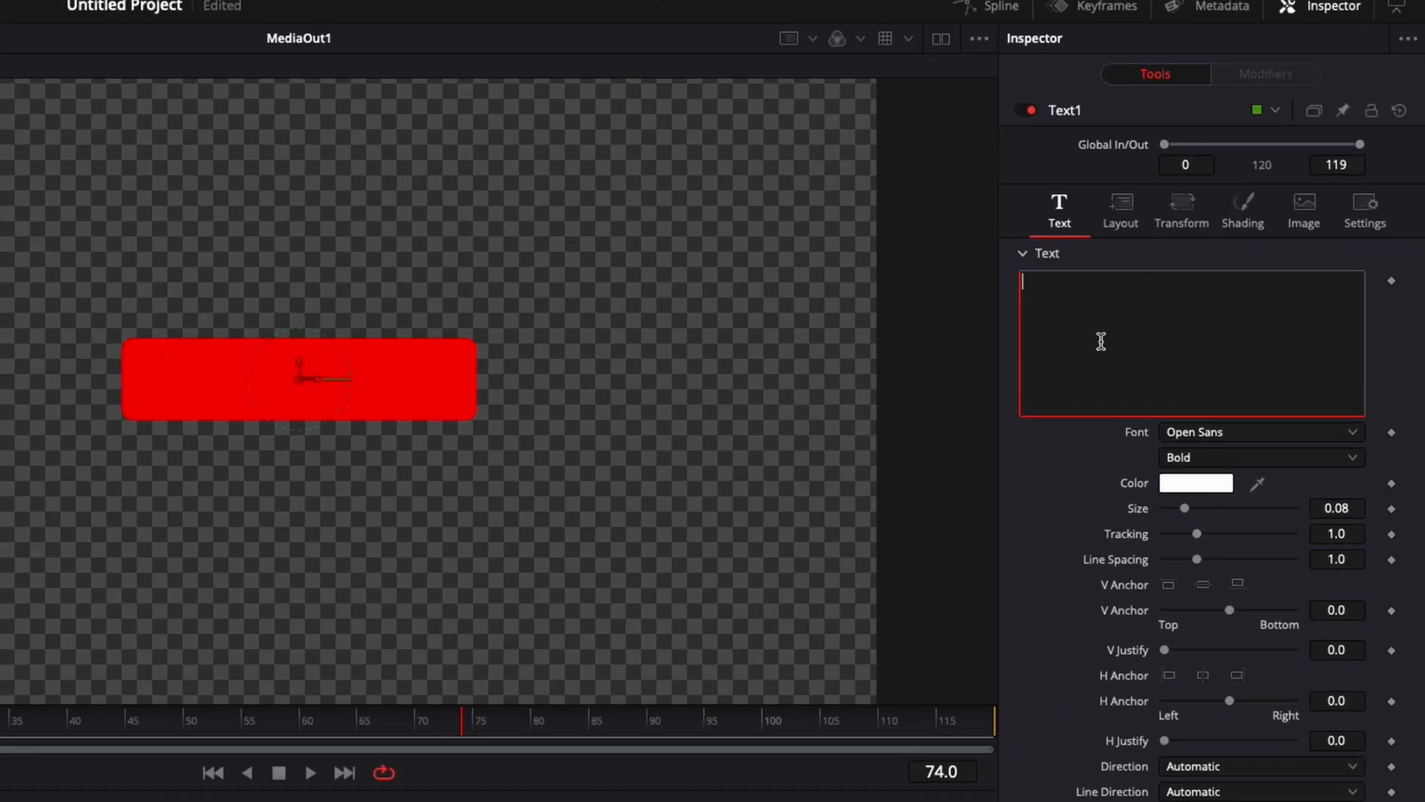
text(SUBSCRIBE)
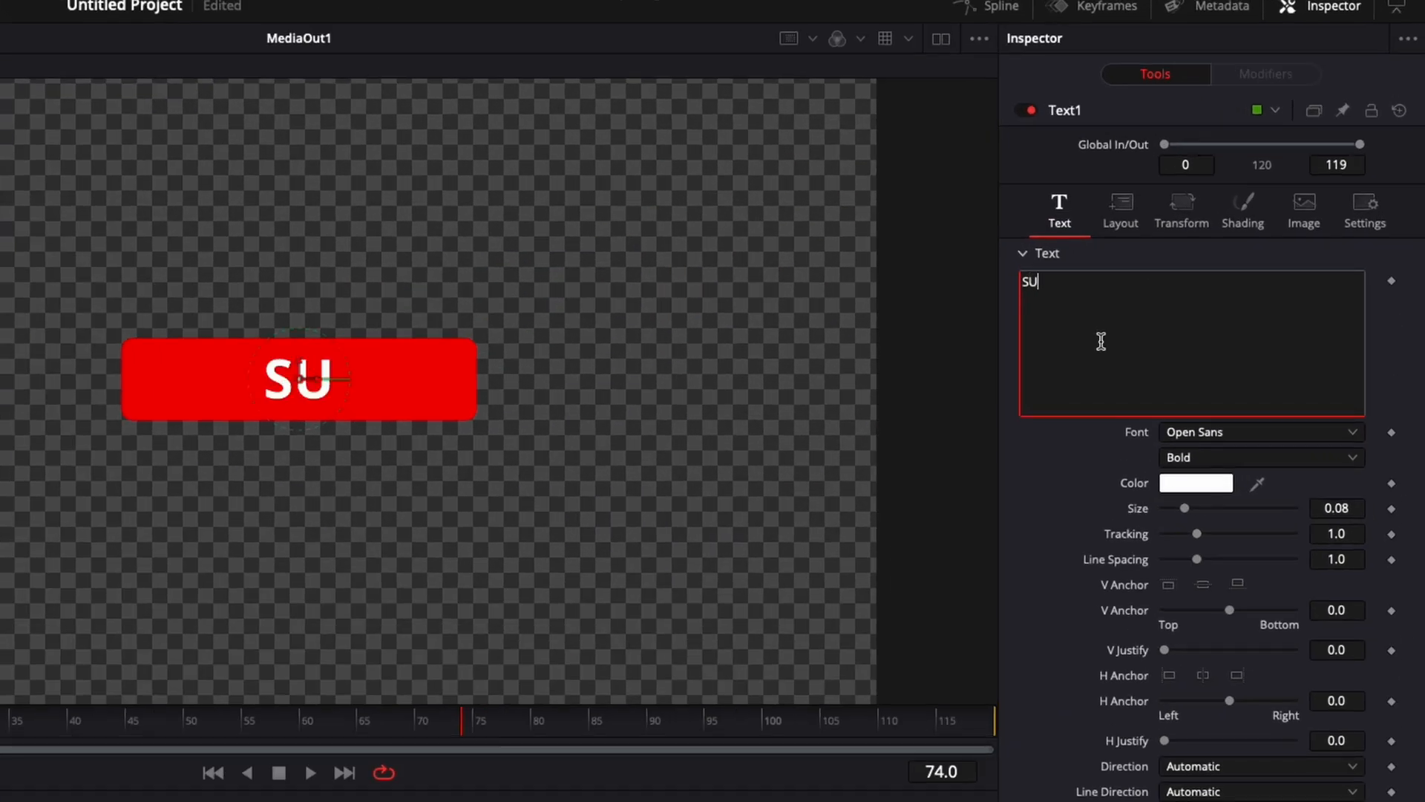
Step: Change the SUBSCRIBE text's font to Poppins and its size to 0.0609
click(1299, 435)
text(pop)
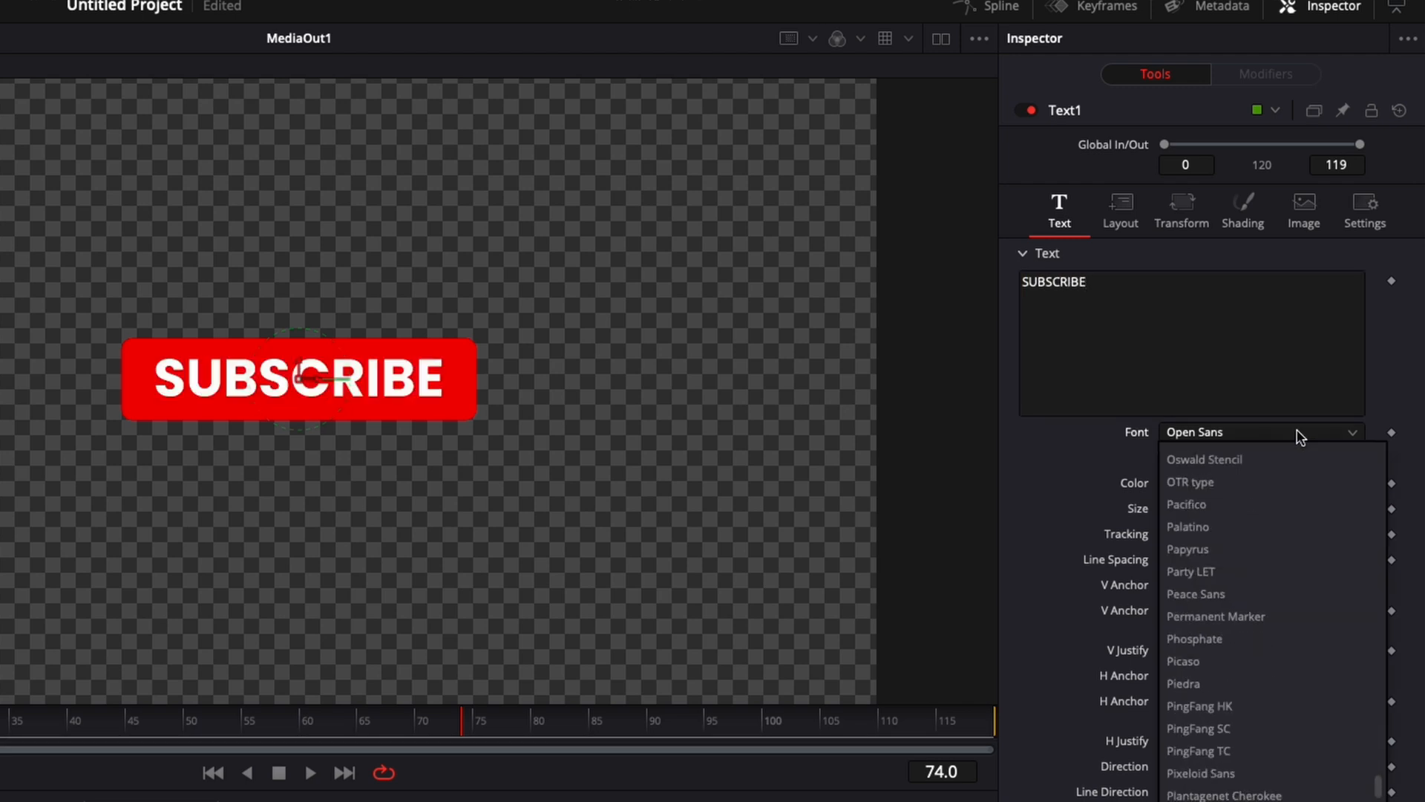
key(Return)
drag(1336, 508, 1279, 509)
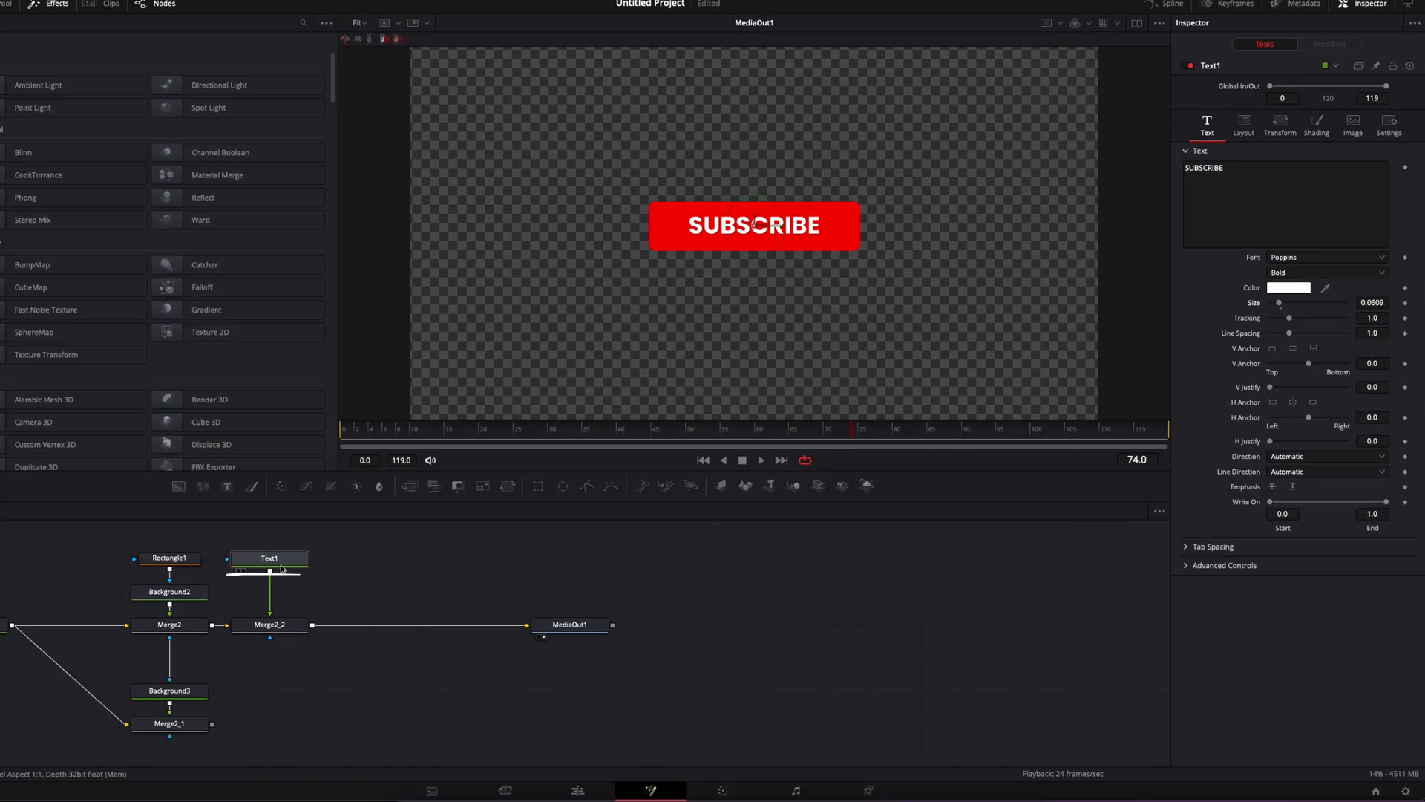
Step: Insert a Drop Shadow node after Text1 and set its shadow strength to 1.0
key(shift+space)
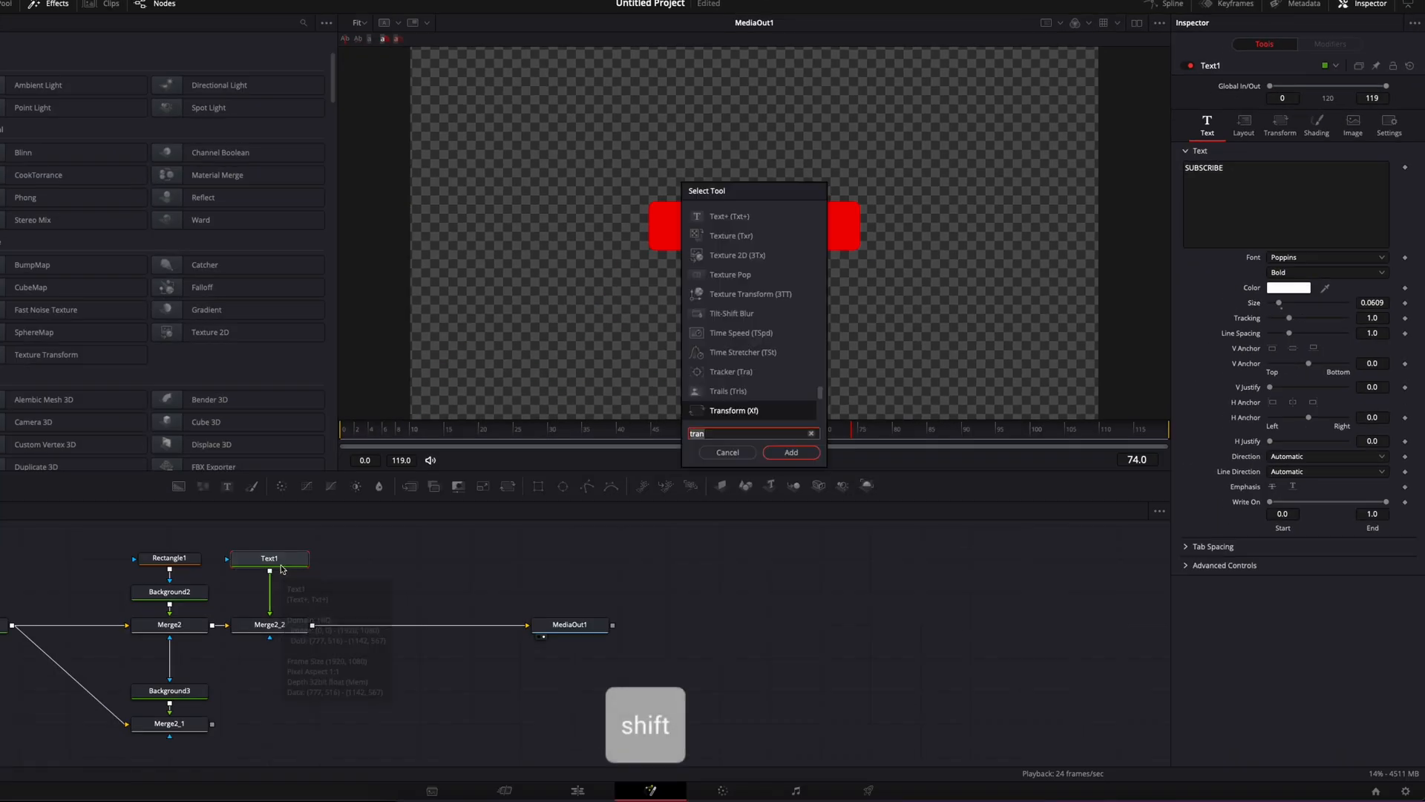
text(drop)
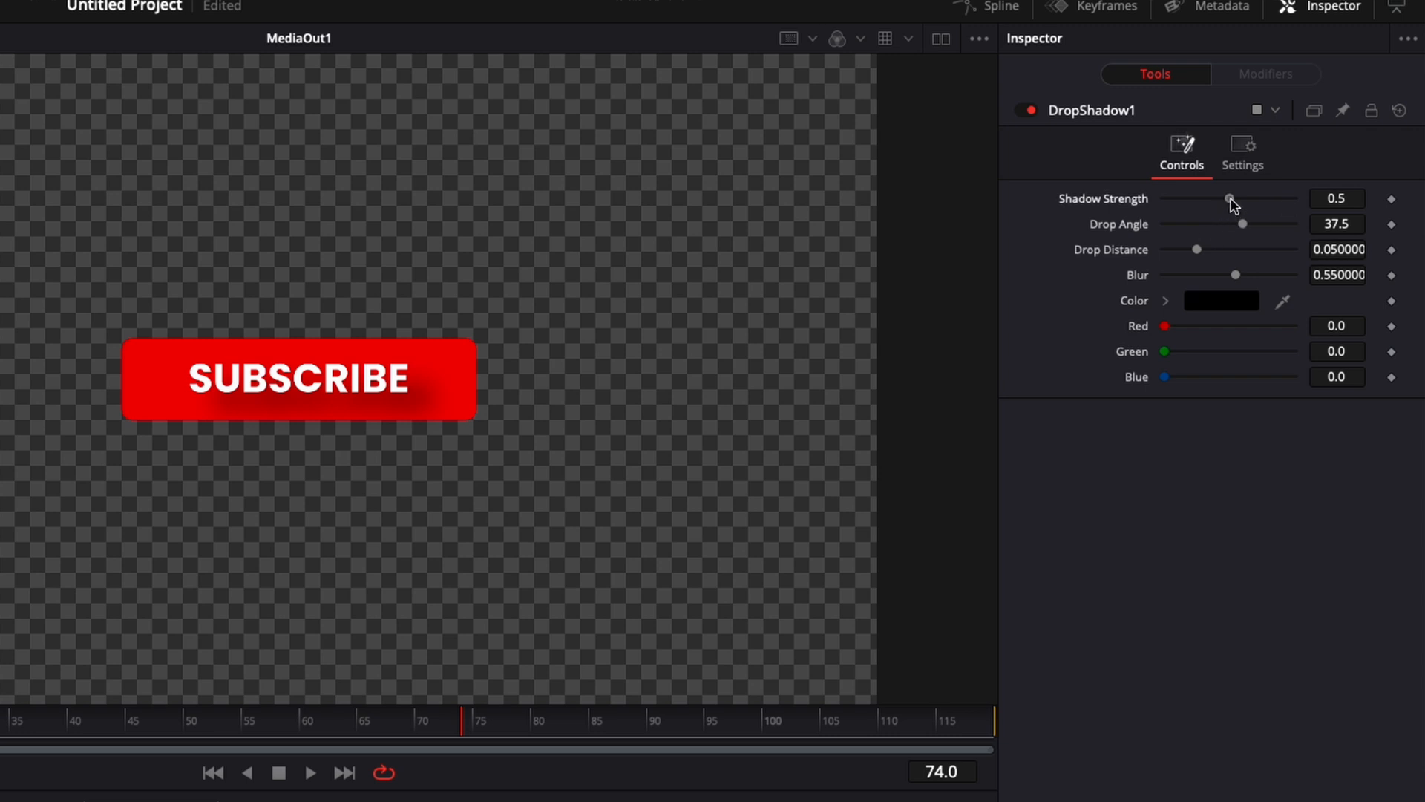
drag(1230, 199, 1329, 206)
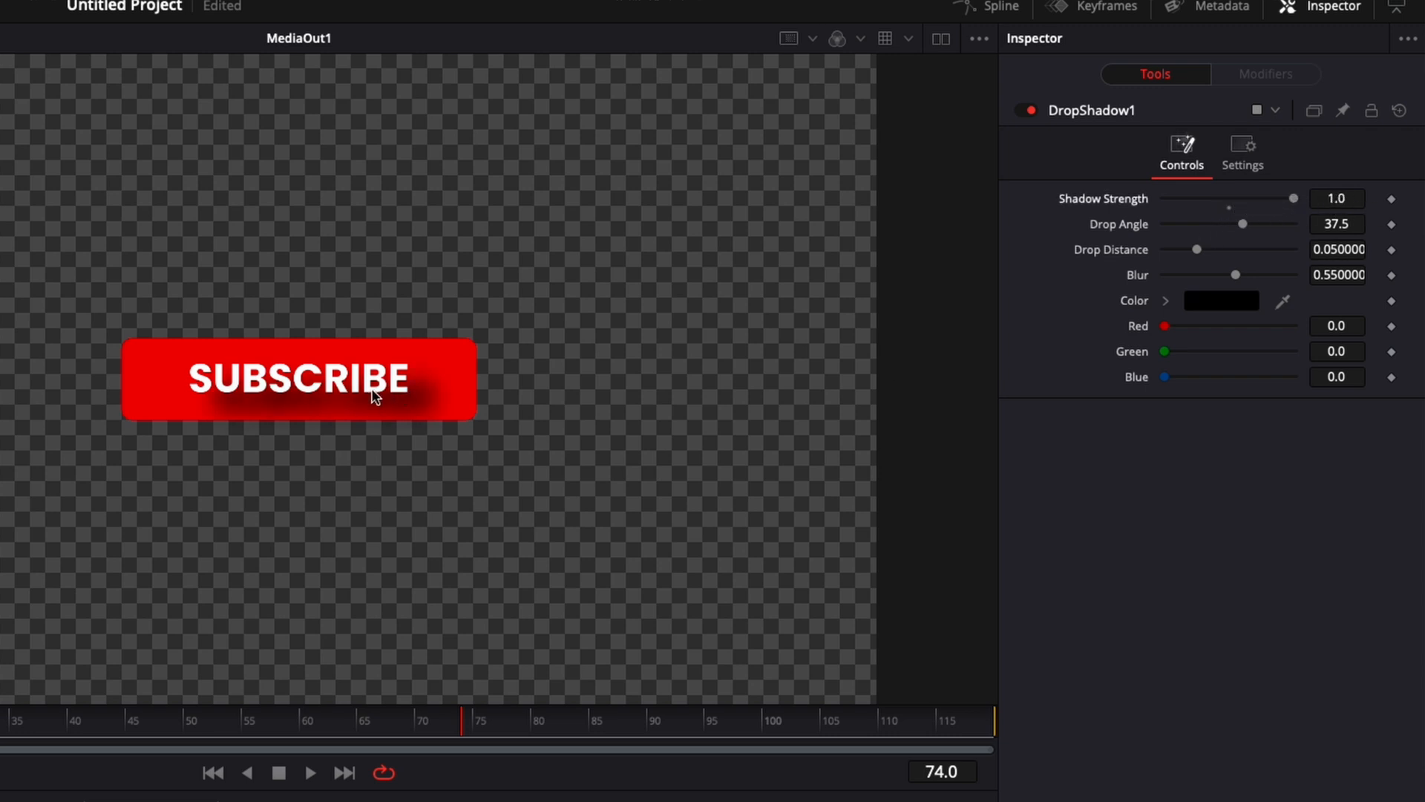
Step: Set the shadow's drop distance to 0.013 and blur to 0.37, and reset its shadow strength to the default
click(1338, 249)
text(0.0404)
key(Return)
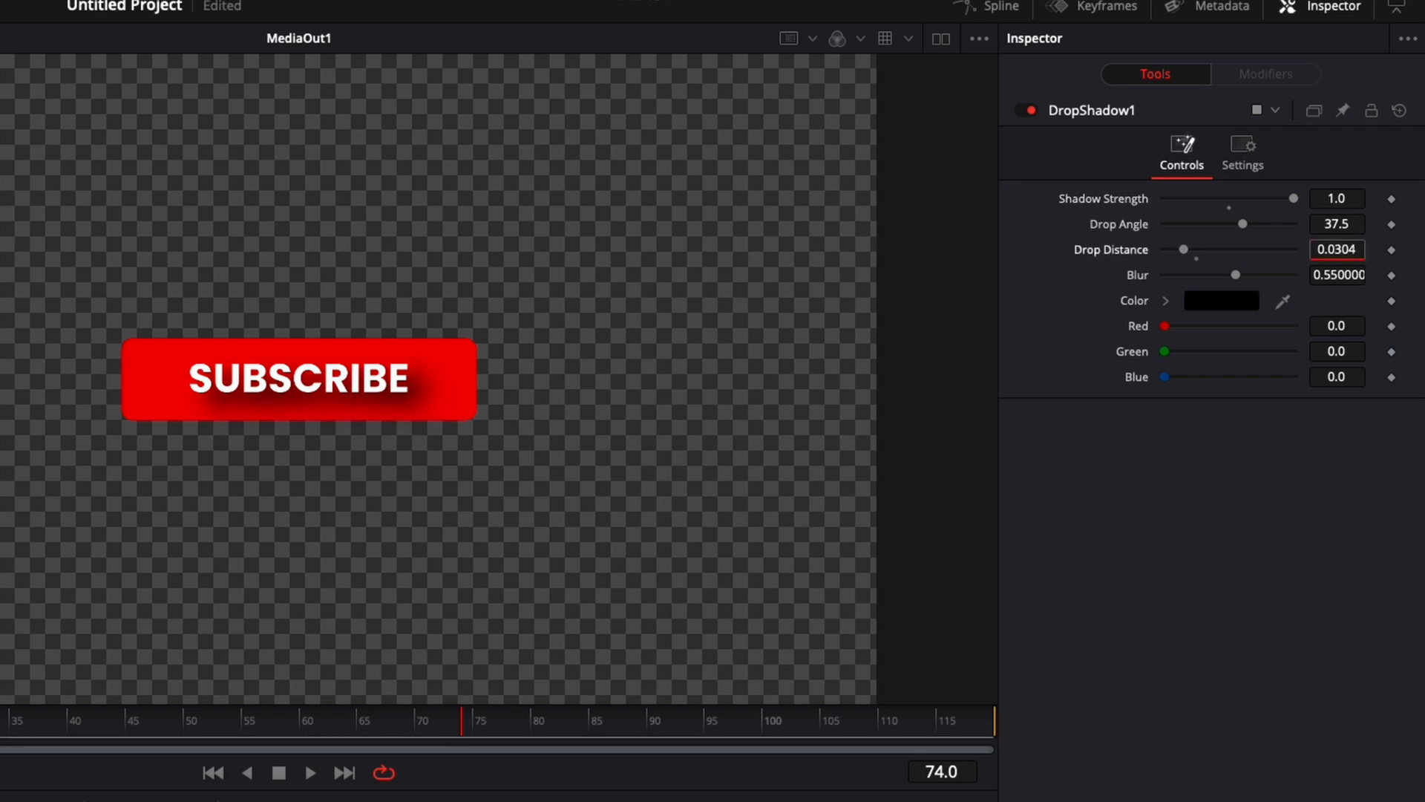
drag(1338, 249, 1305, 251)
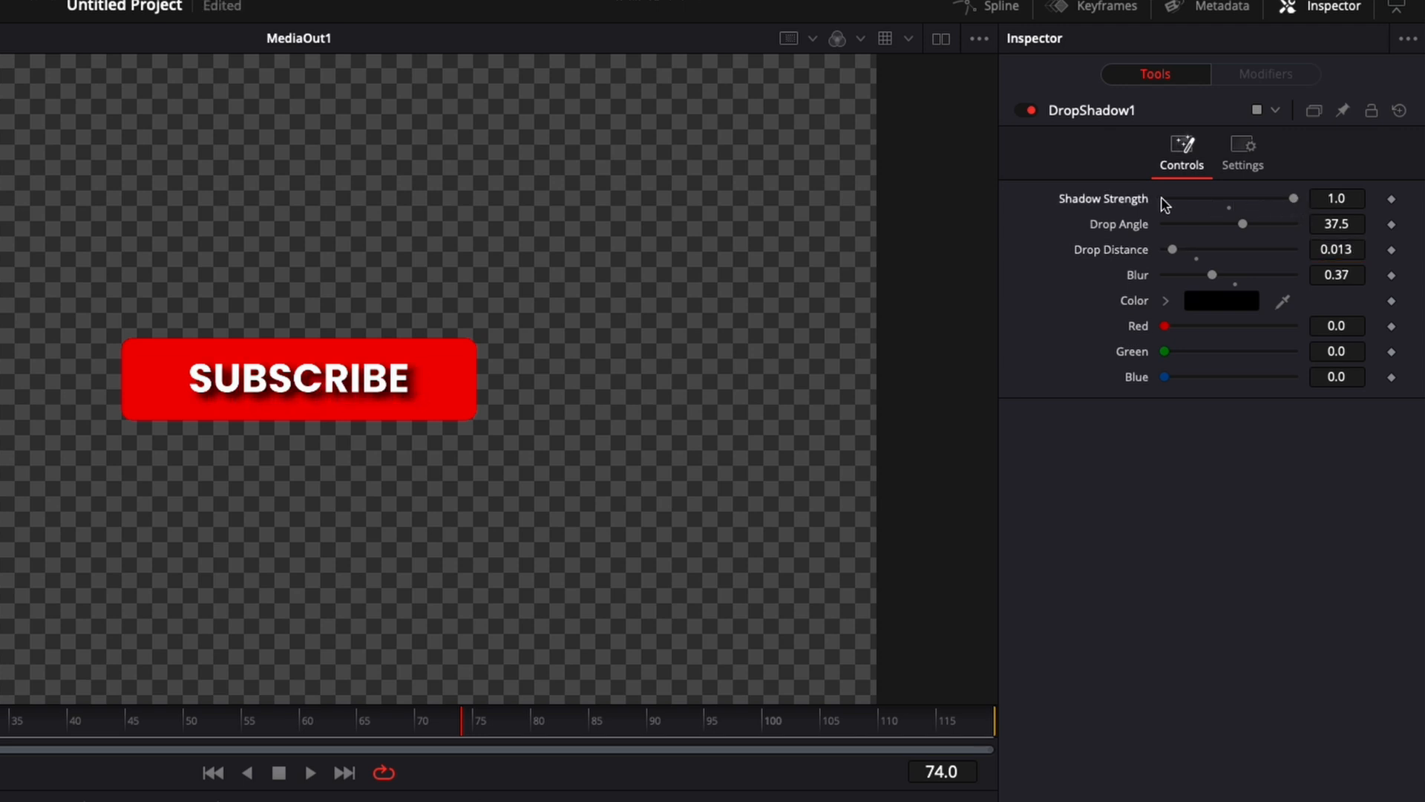
double_click(1120, 205)
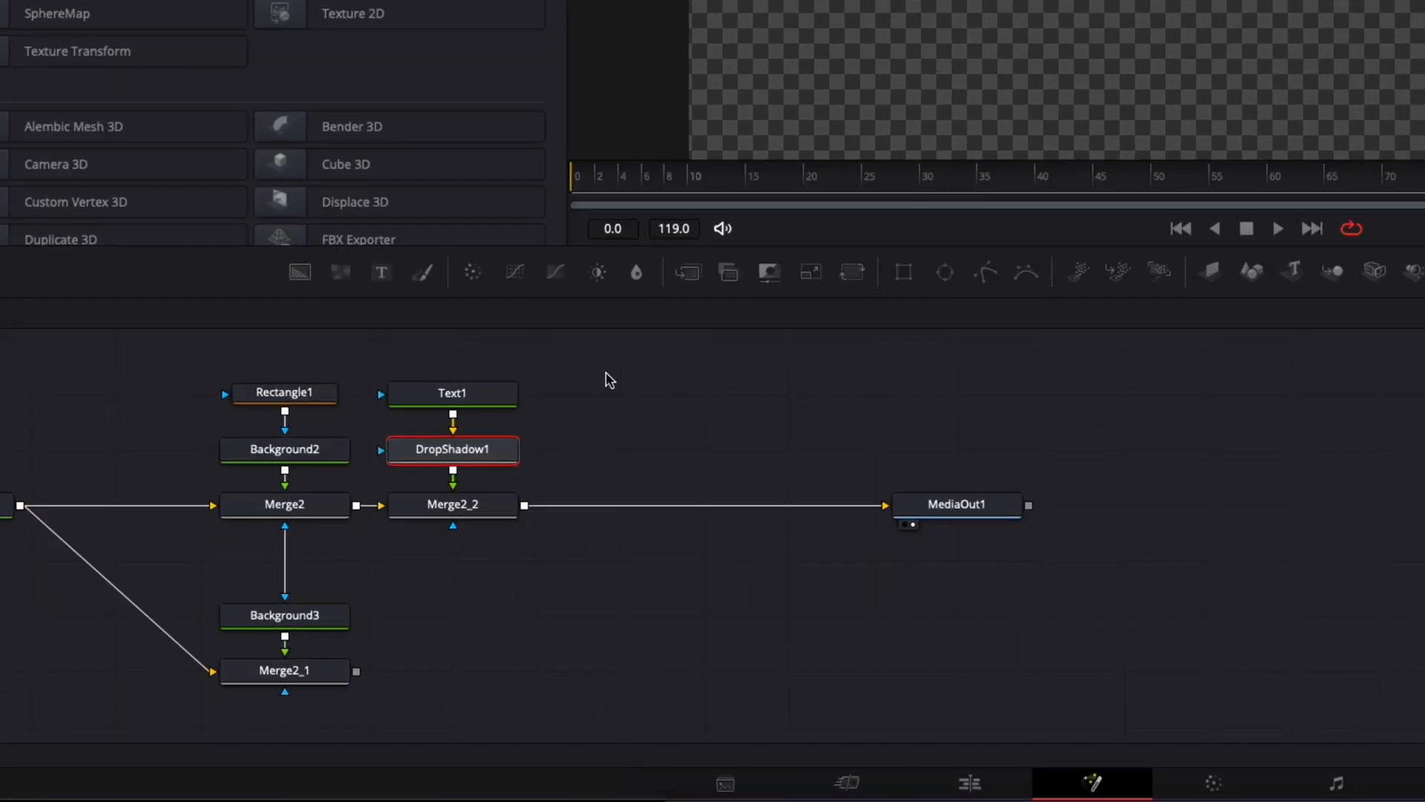
Step: Duplicate Text1 and DropShadow1 below Merge2_2, merge the copy over the output of Merge2_1, and view the result
drag(458, 373, 546, 458)
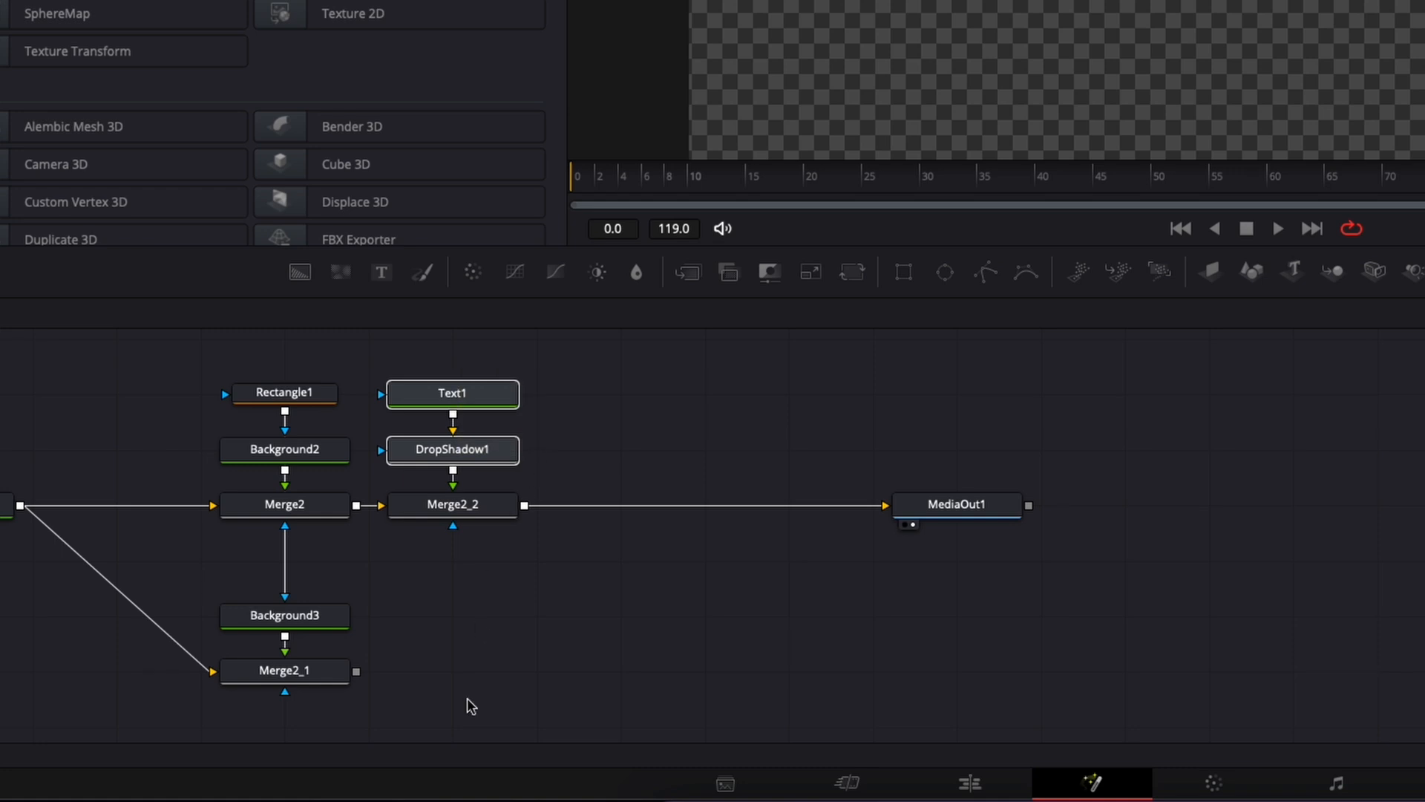
key(ctrl+c)
click(481, 613)
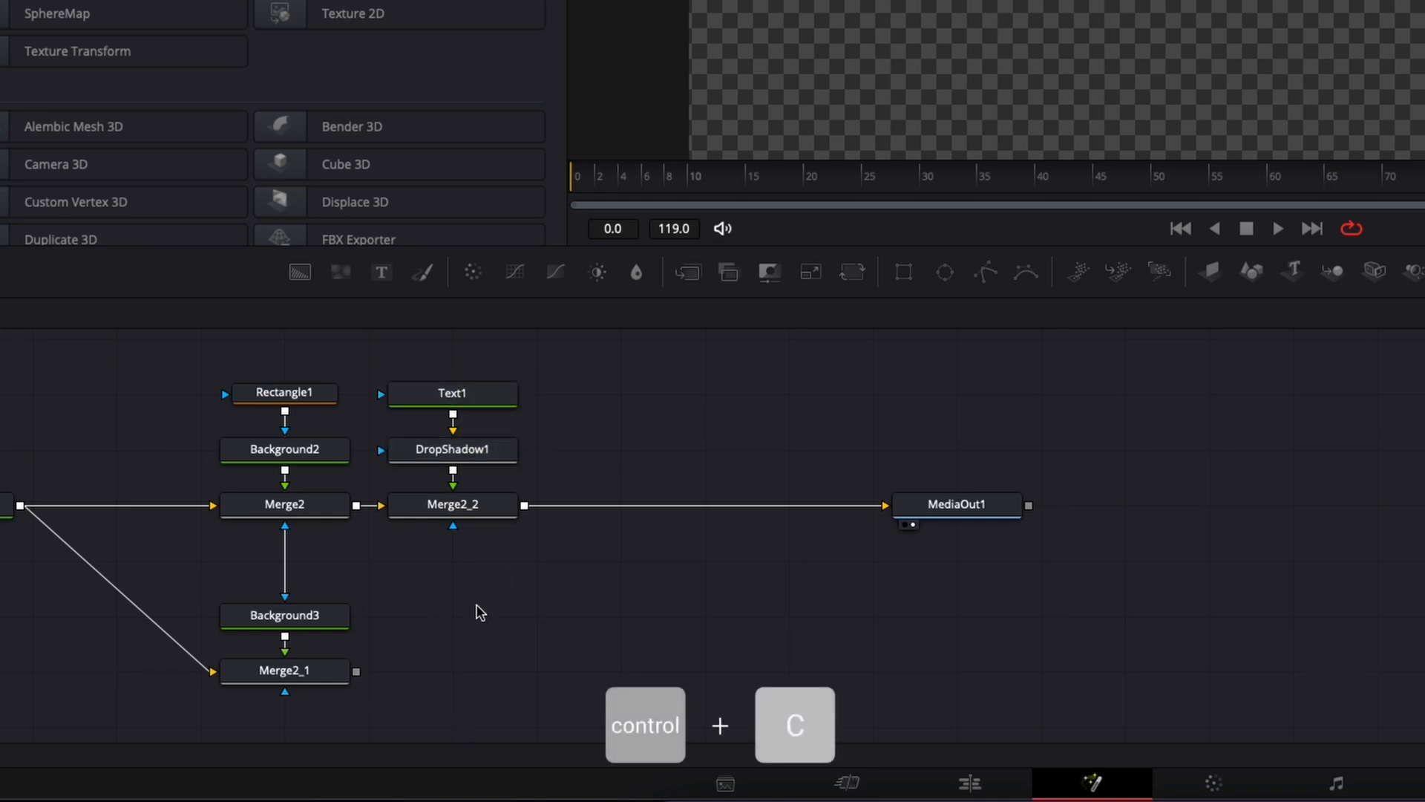
right_click(481, 613)
click(513, 567)
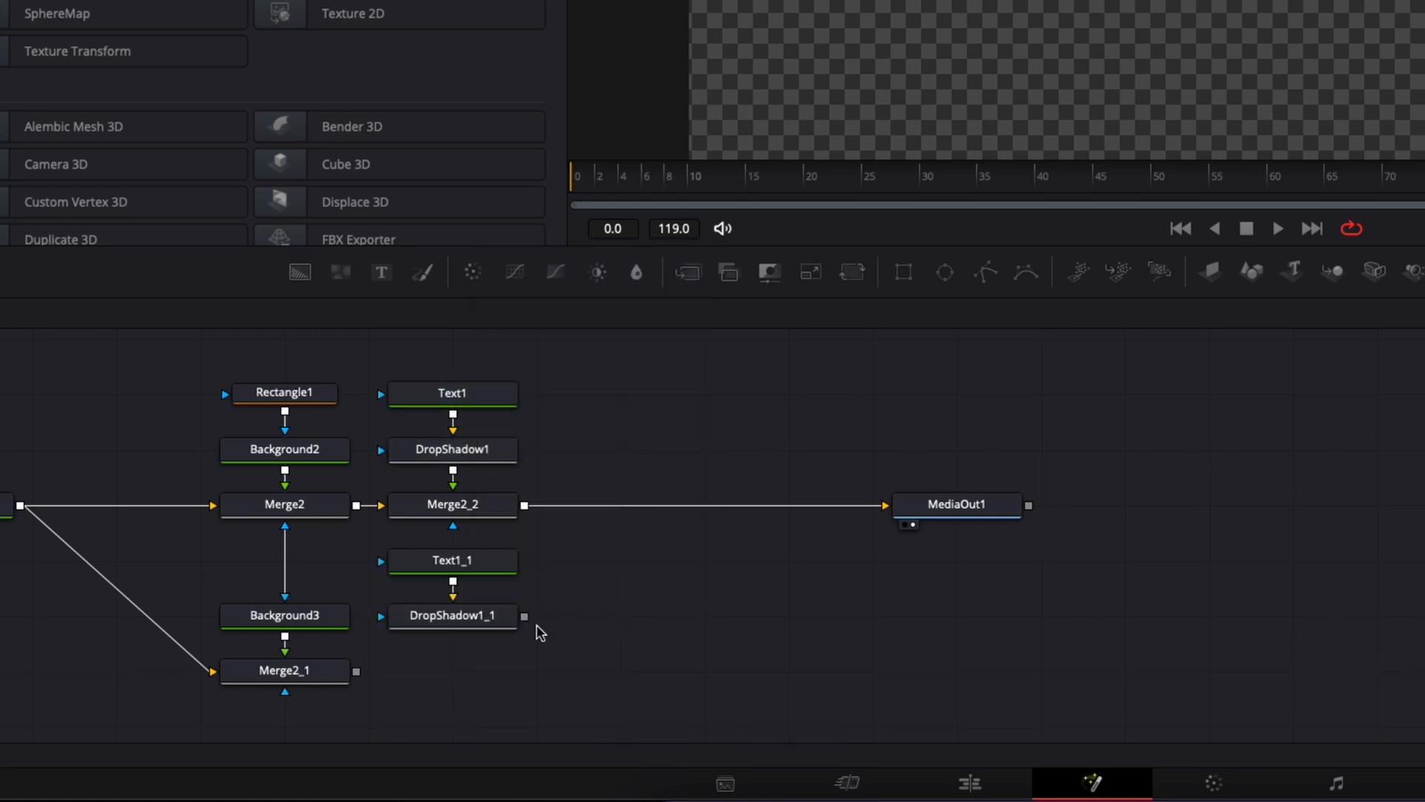
drag(524, 616, 357, 672)
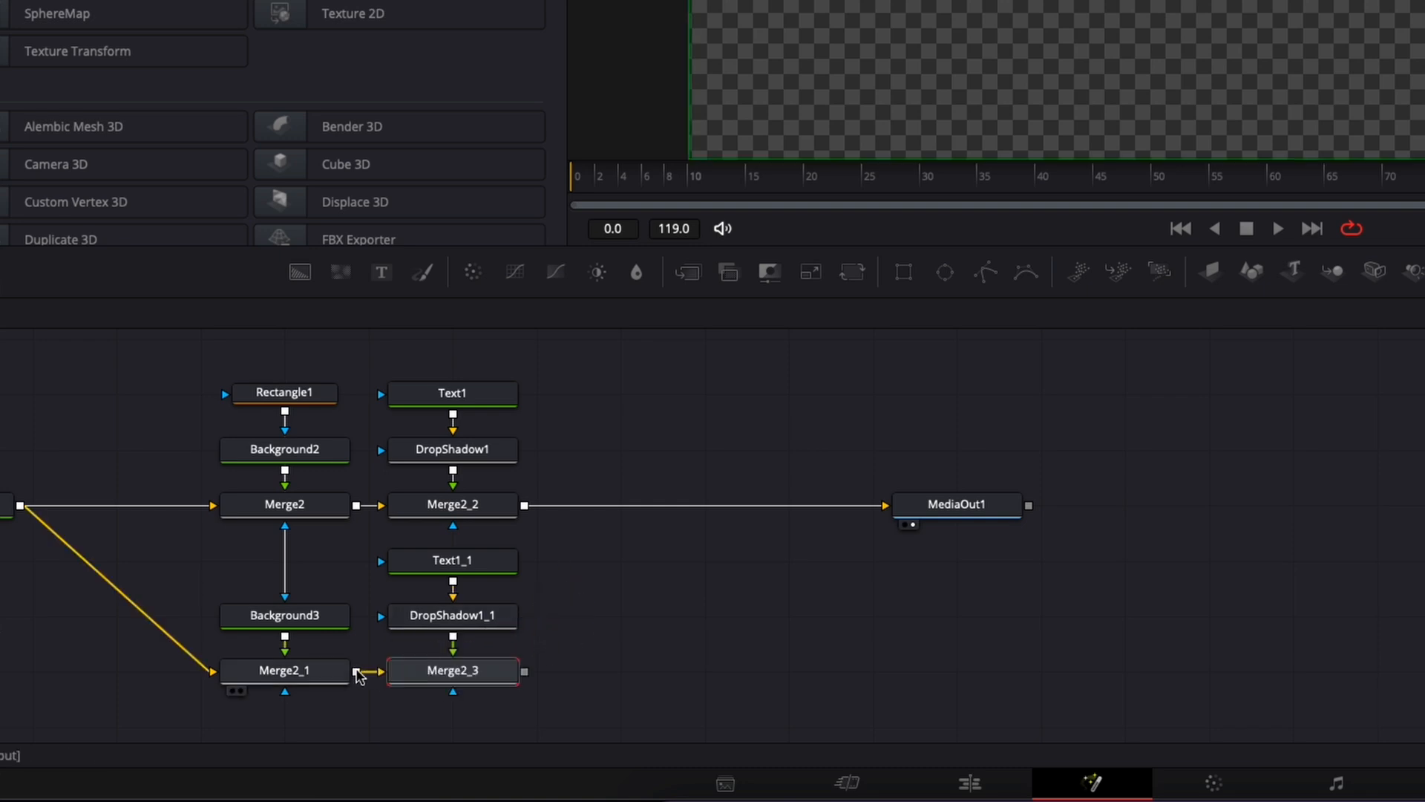
click(401, 691)
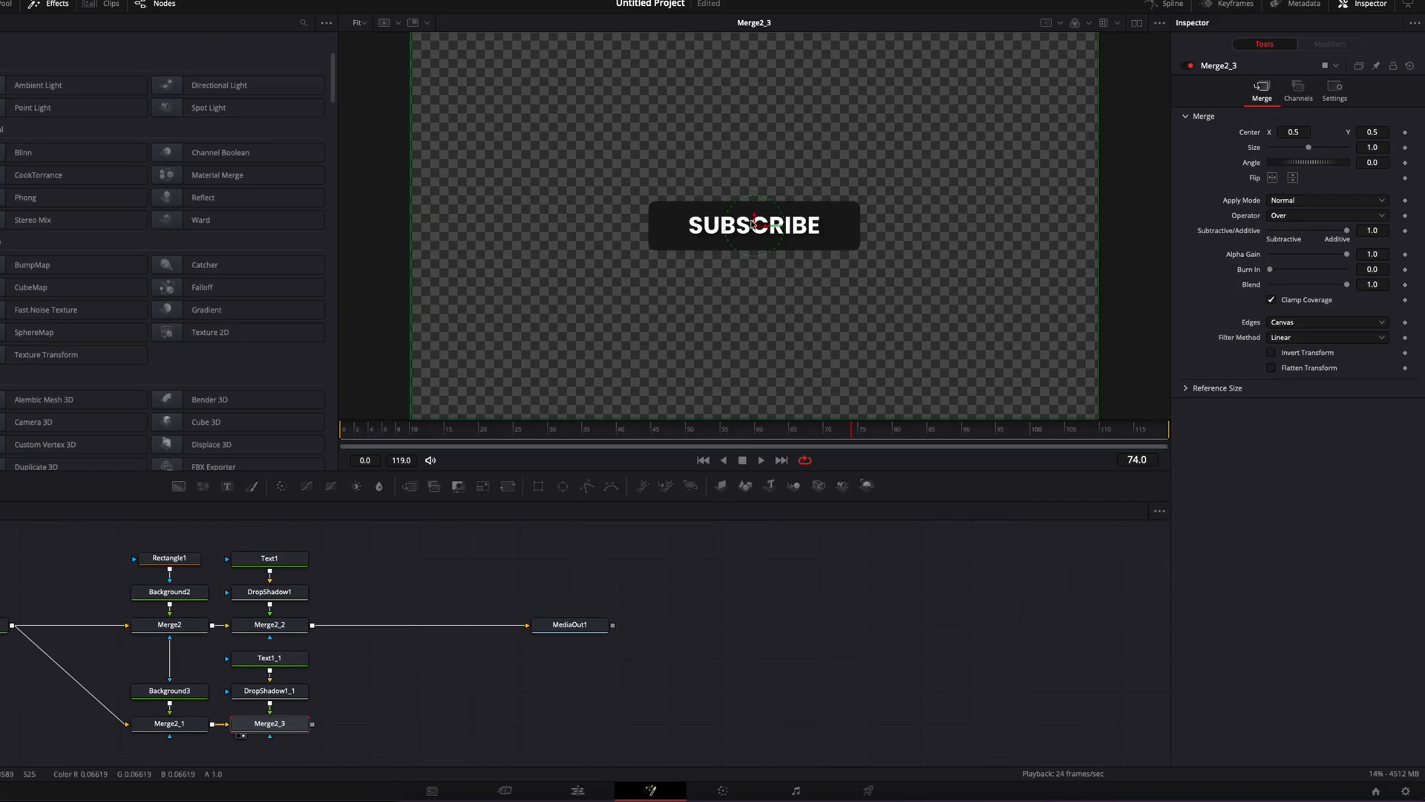
Step: Change the text of the duplicated Text1_1 node to SUBSCRIBED
click(288, 666)
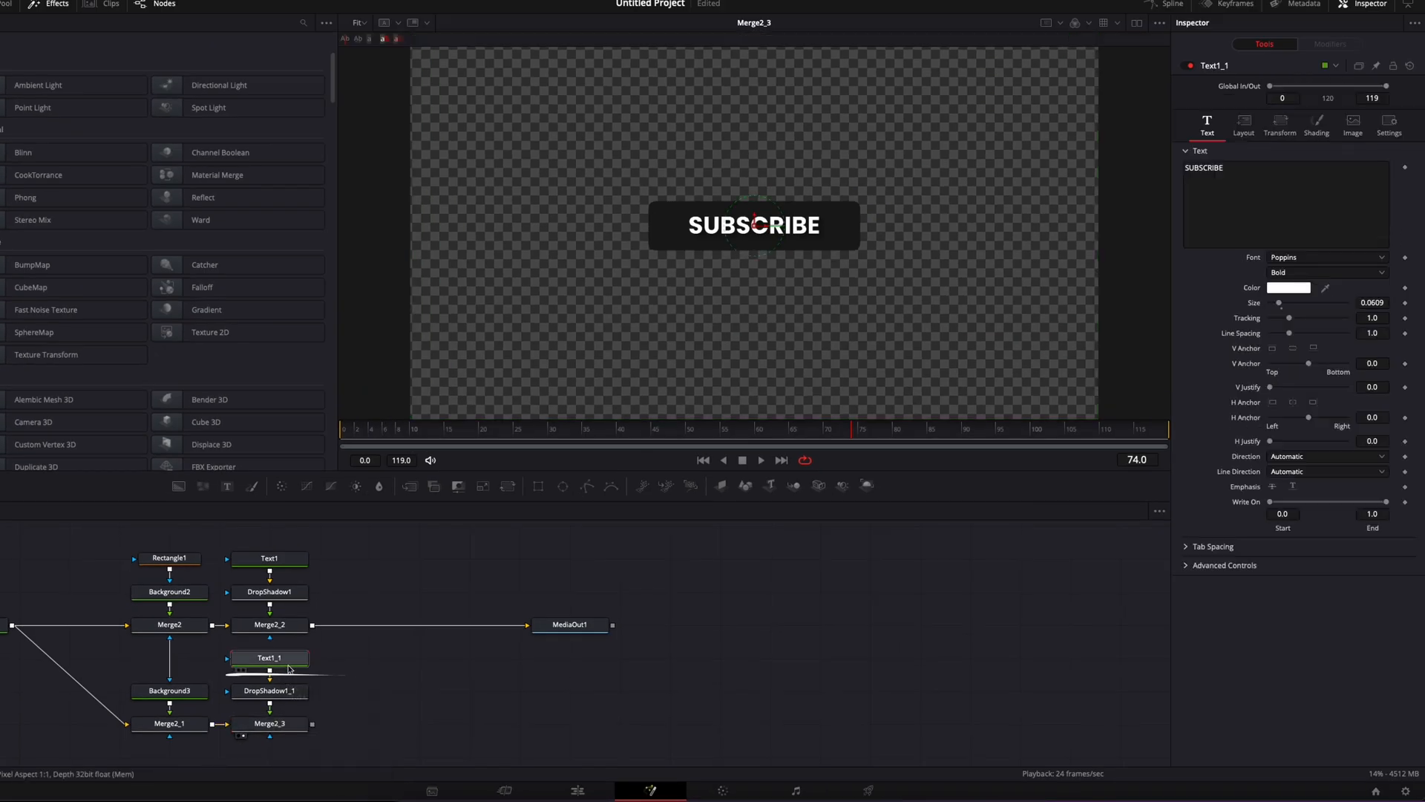
click(1245, 166)
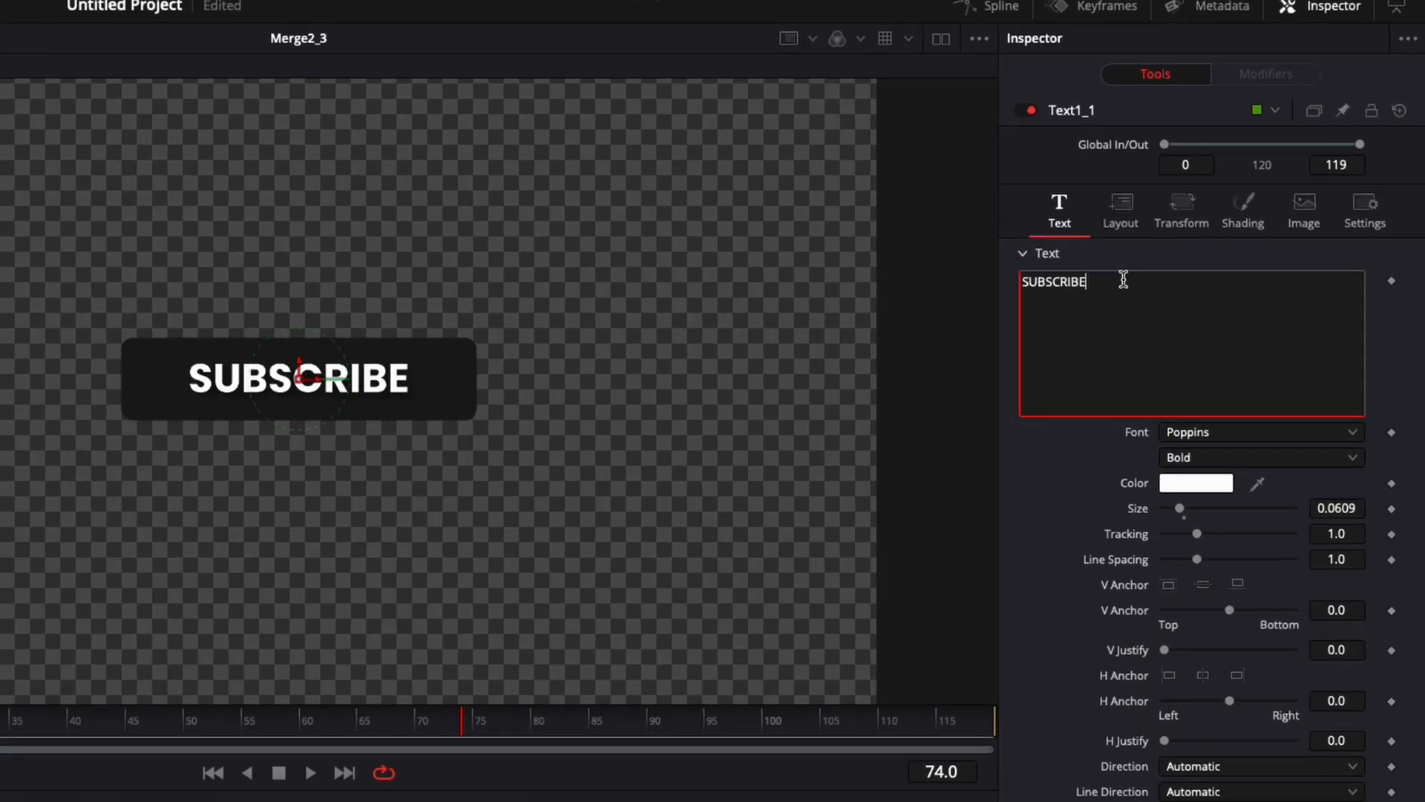
text(D)
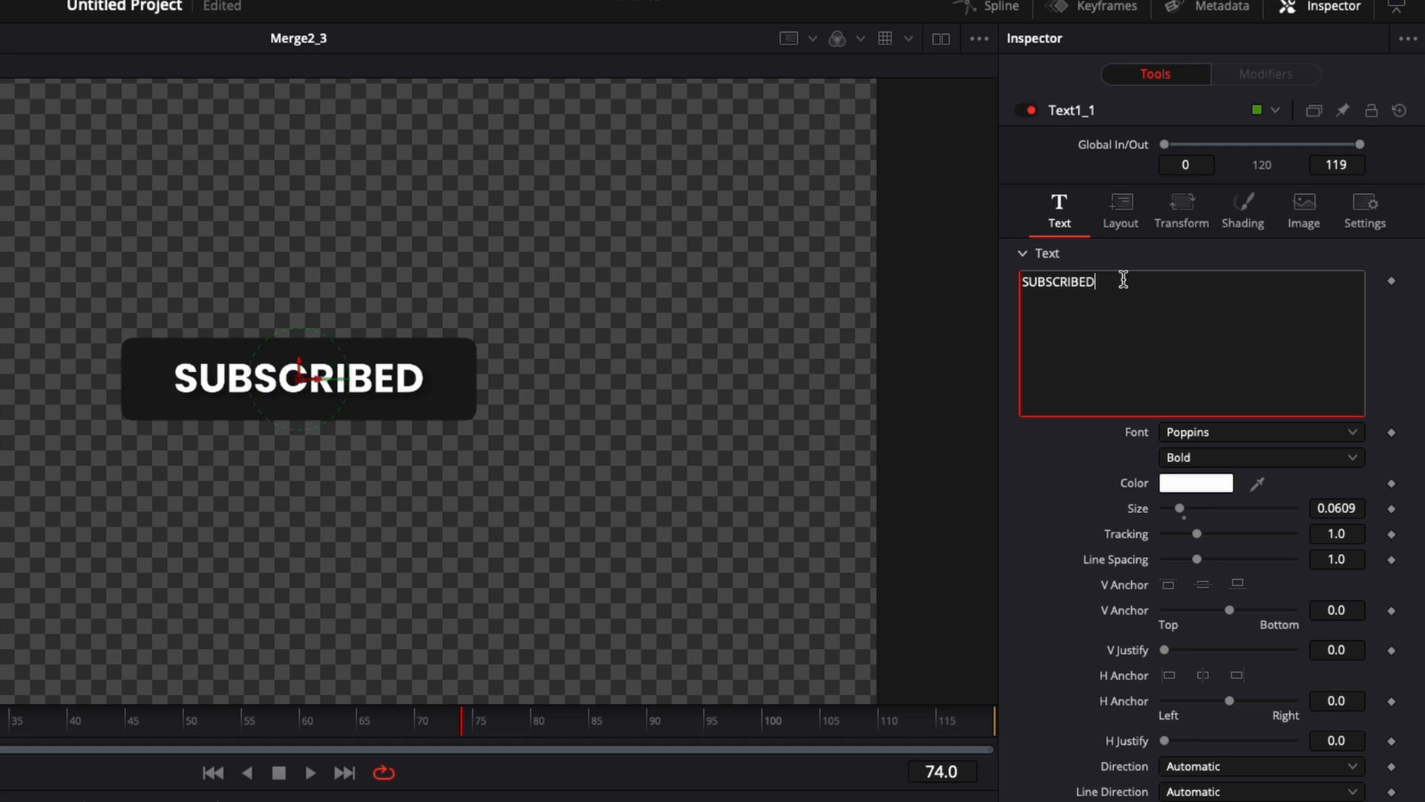
Step: Reduce the SUBSCRIBED text's size to 0.0514 and shift the text slightly left on the dark button
click(1371, 582)
drag(1358, 512, 1321, 513)
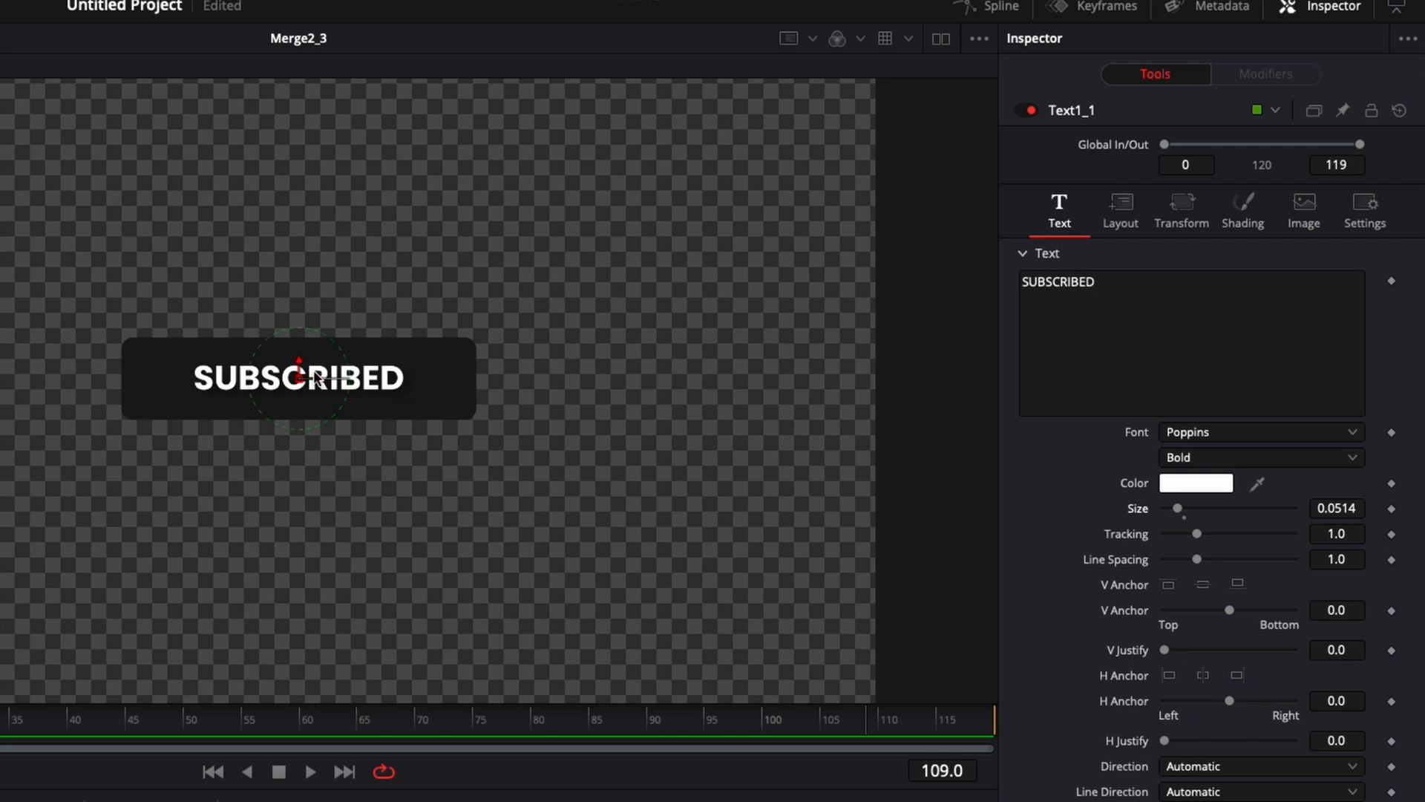
drag(316, 379, 297, 380)
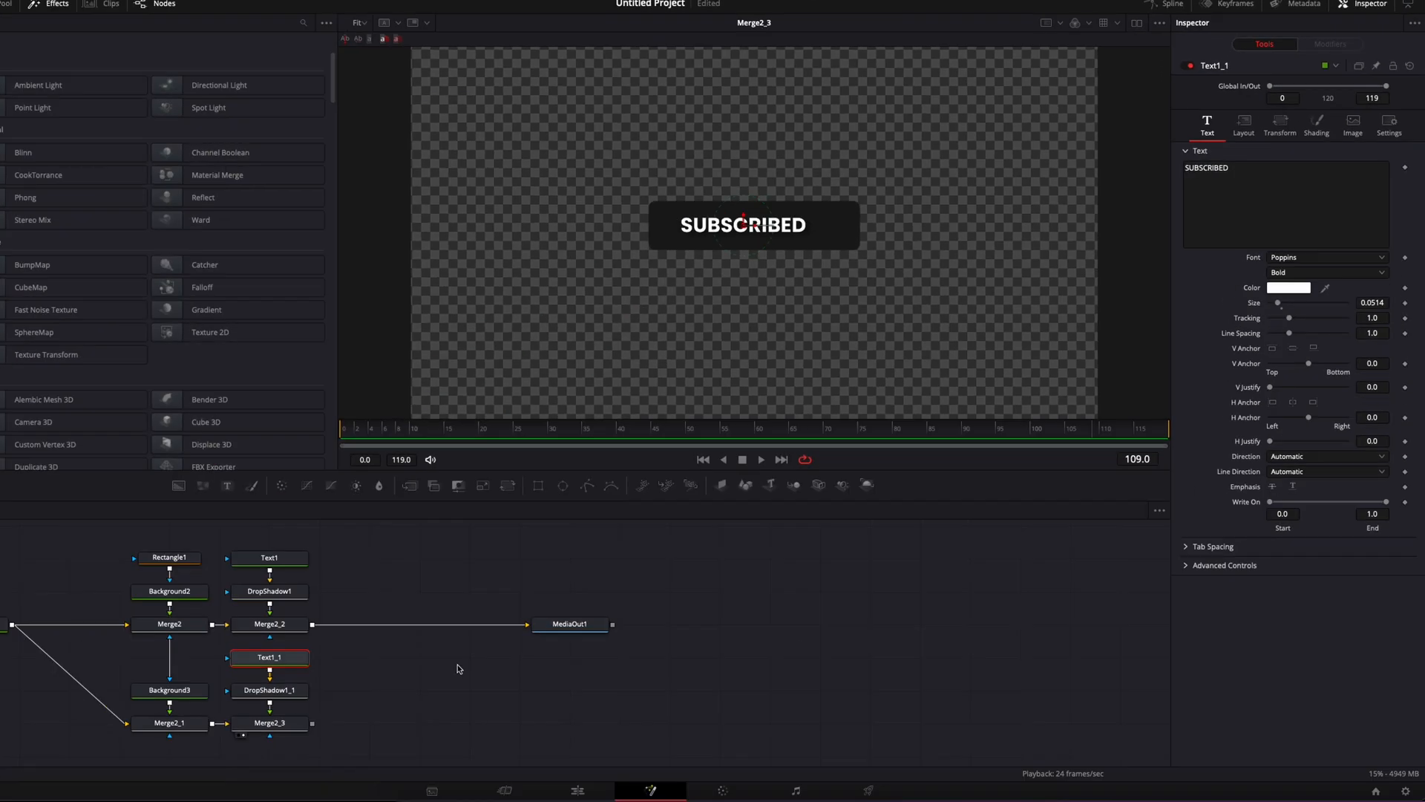
click(429, 693)
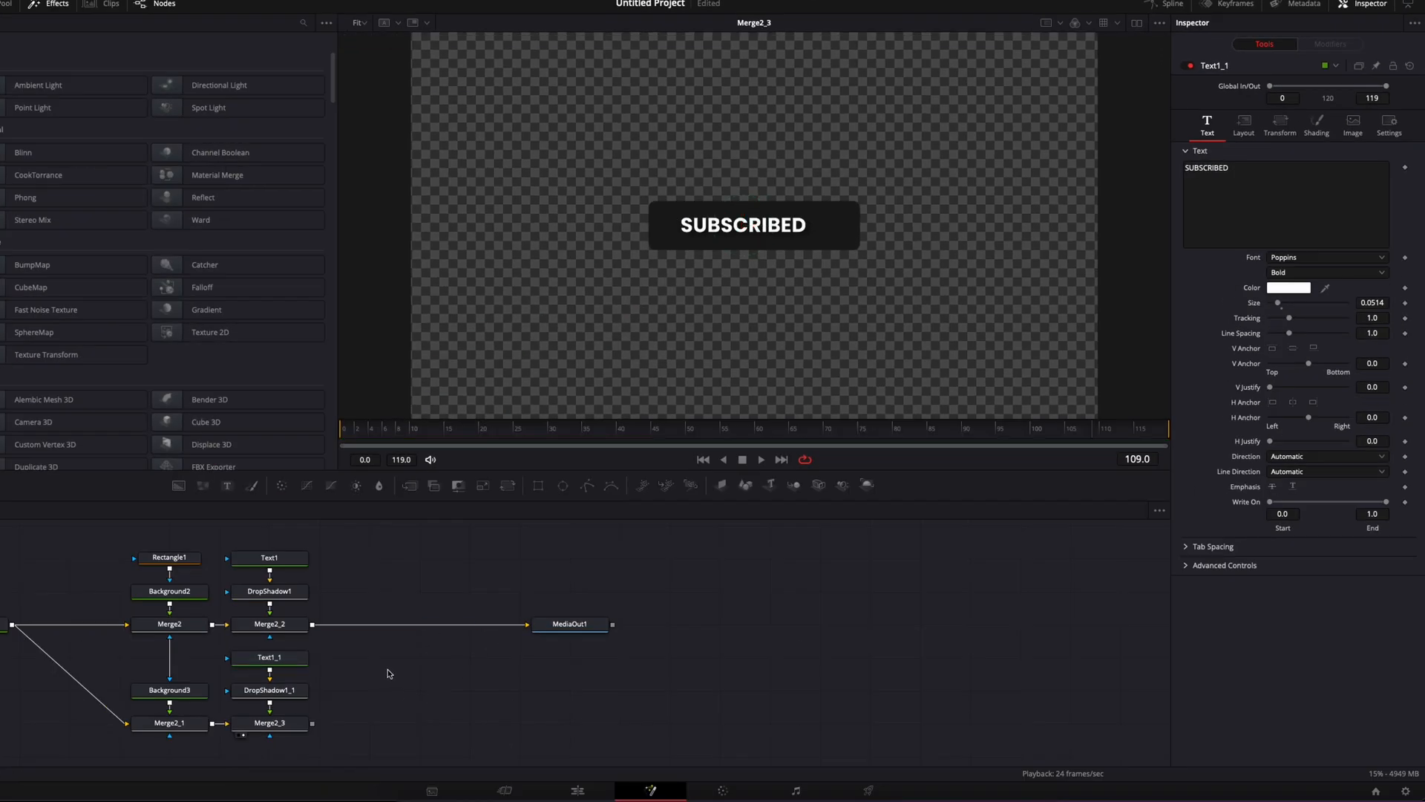
Step: Import the bell icon SVG file into the composition at an image size of 1920 by 1080
click(249, 0)
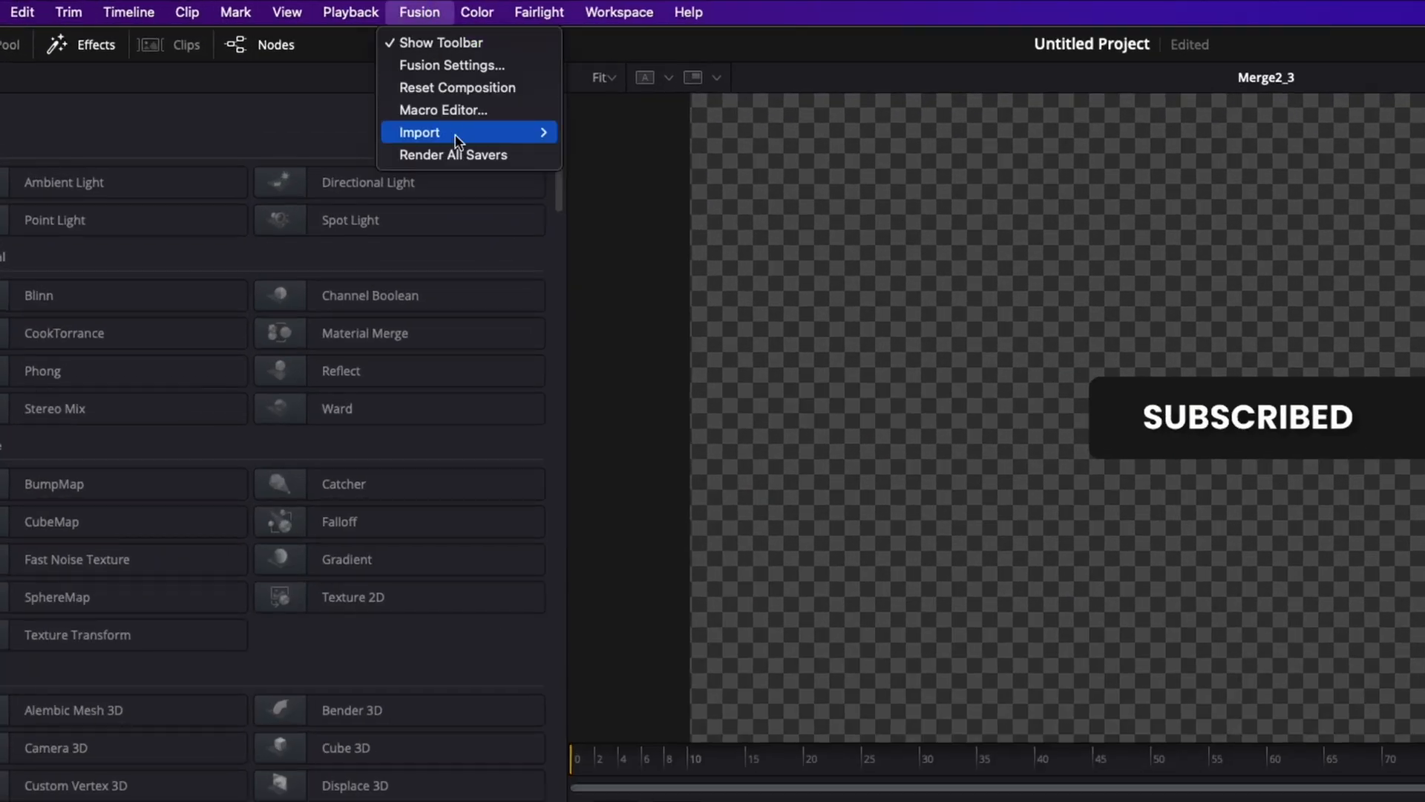
mouse_move(275, 60)
click(605, 219)
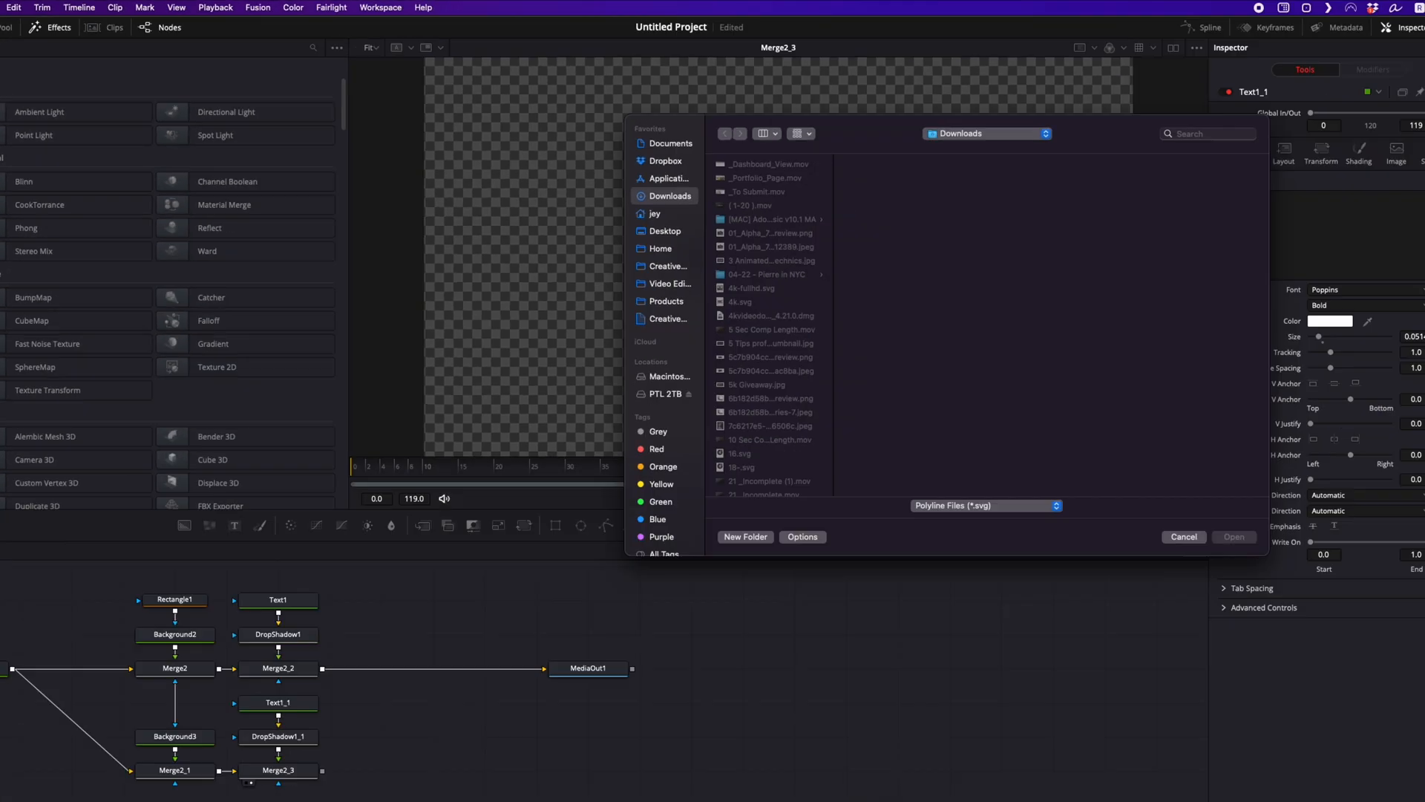
click(1385, 778)
drag(1389, 733, 1071, 366)
click(1195, 454)
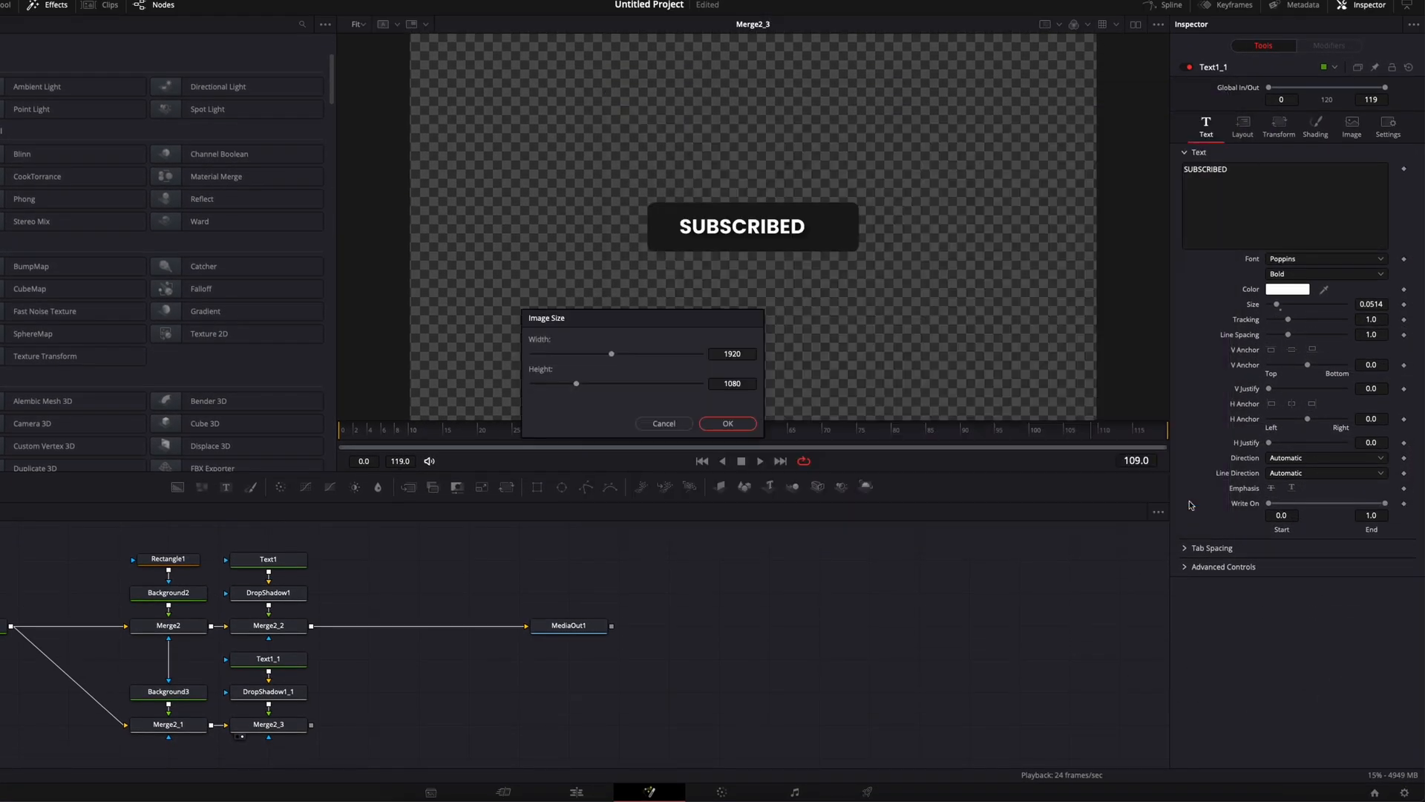
click(728, 375)
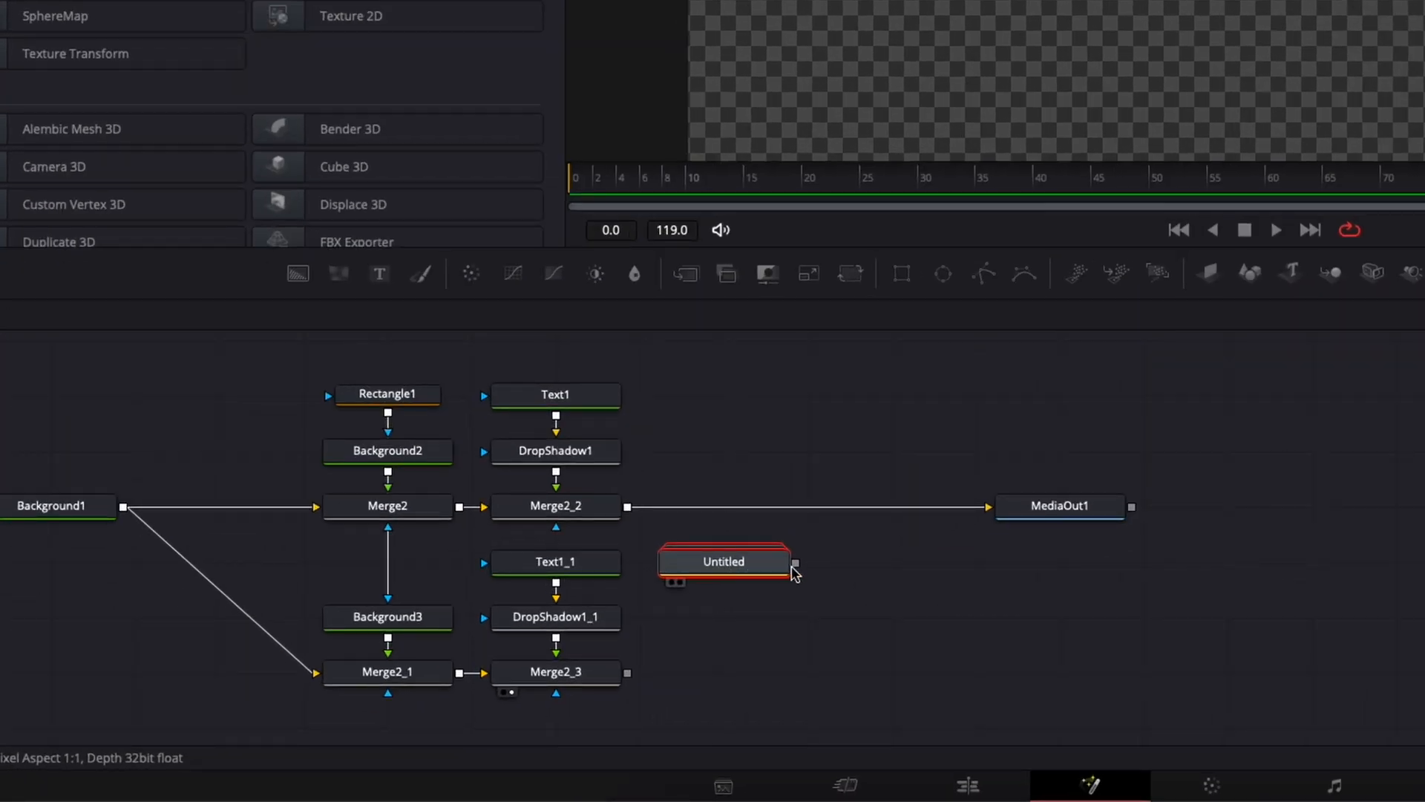
Step: Merge the imported bell node over the output of Merge2_3 and insert a Transform node after the bell
drag(797, 570, 628, 679)
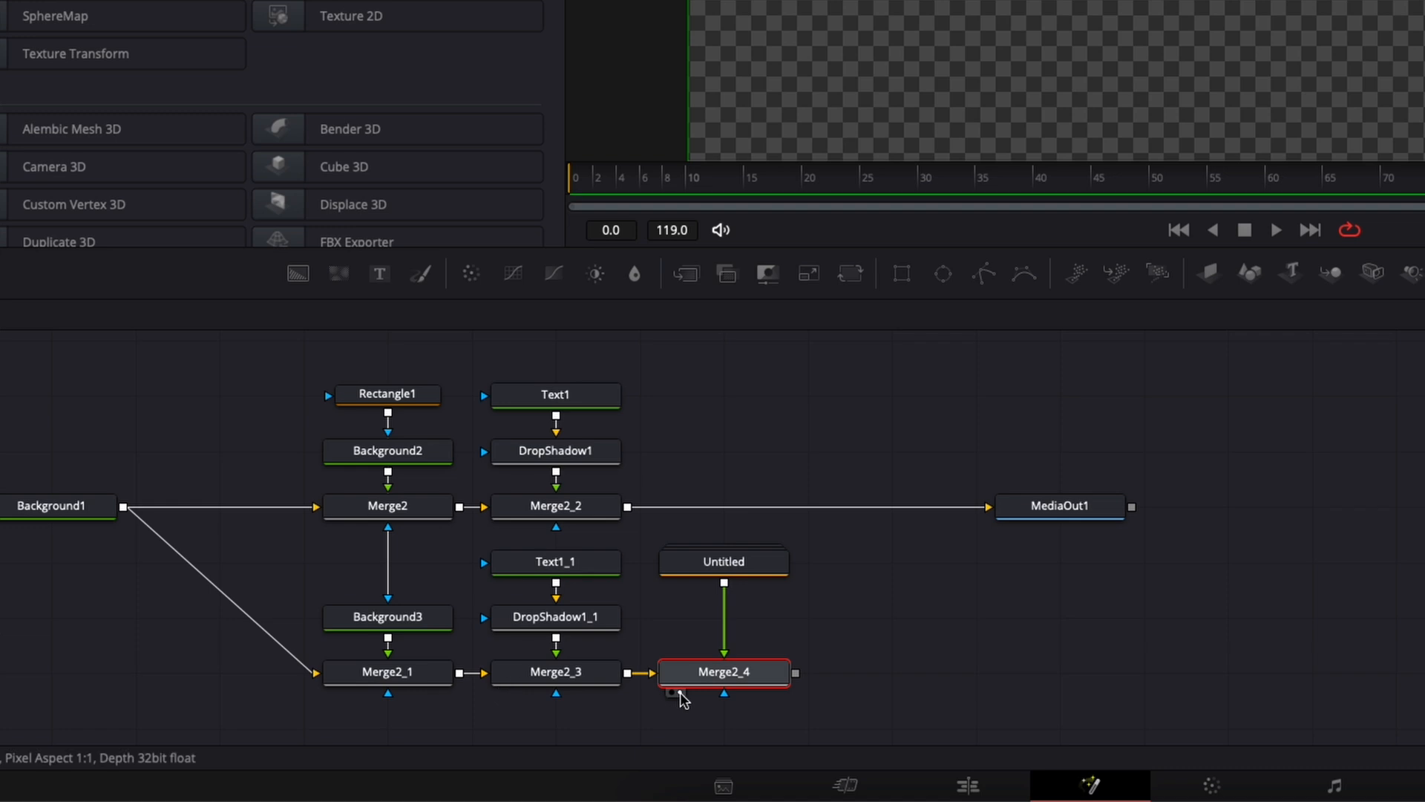
click(732, 570)
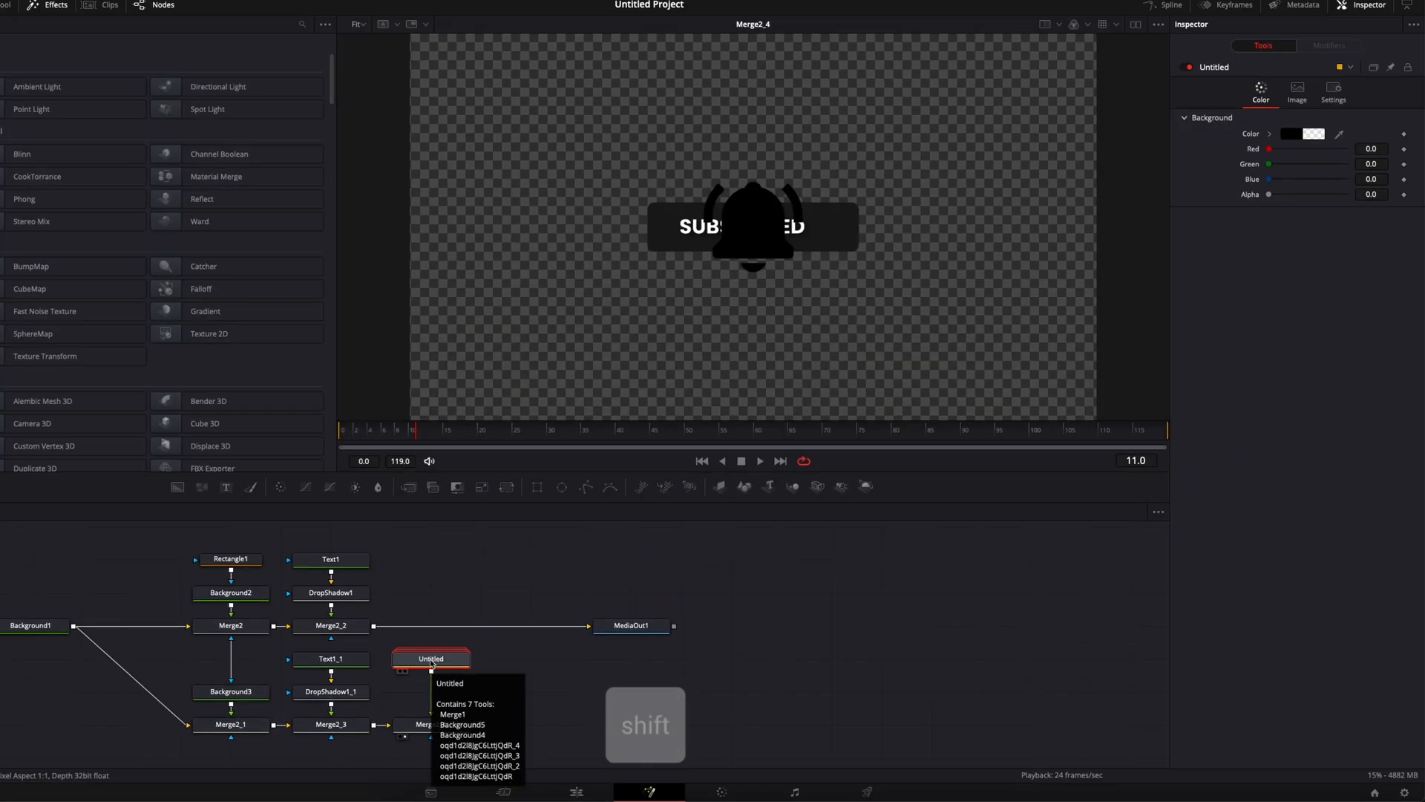
key(shift+space)
text(t)
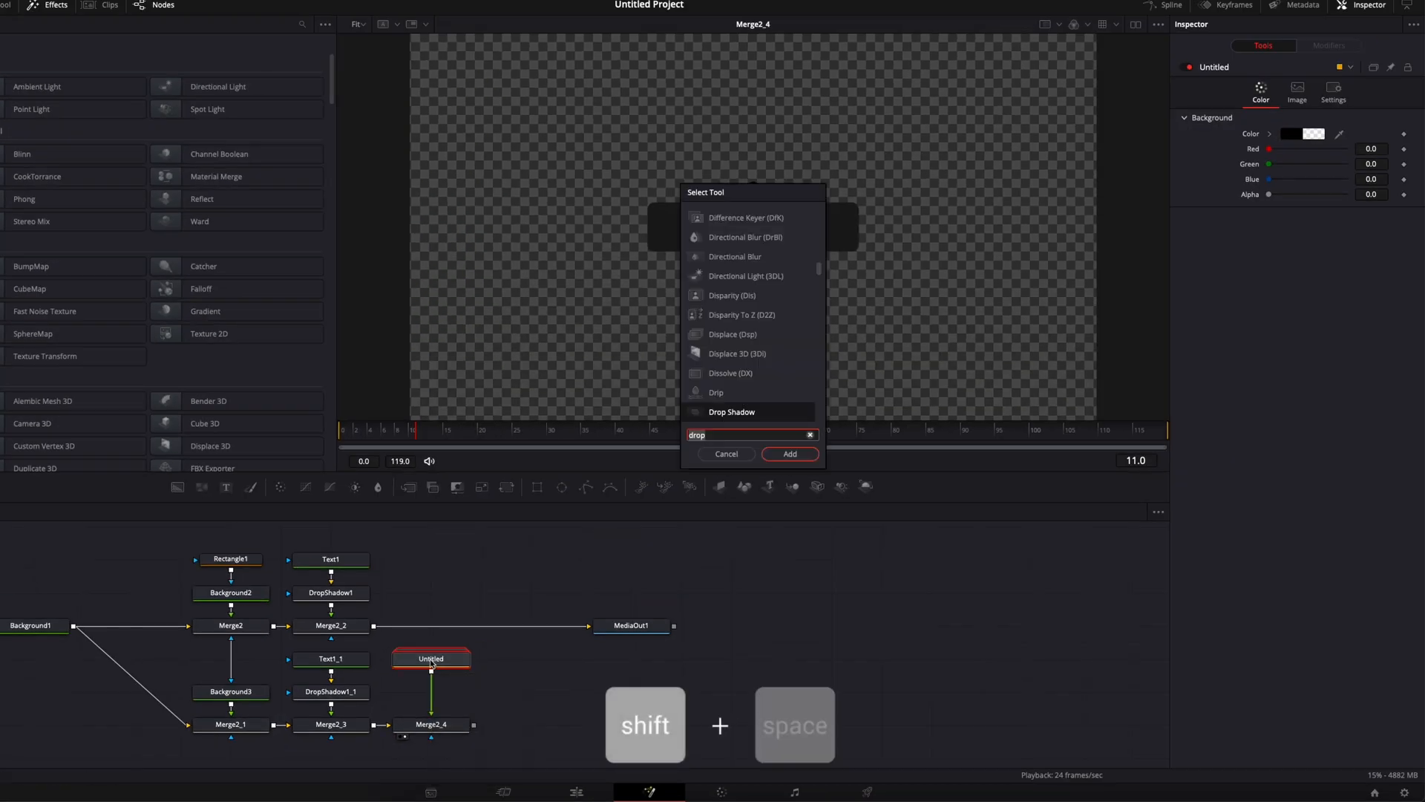
text(ra)
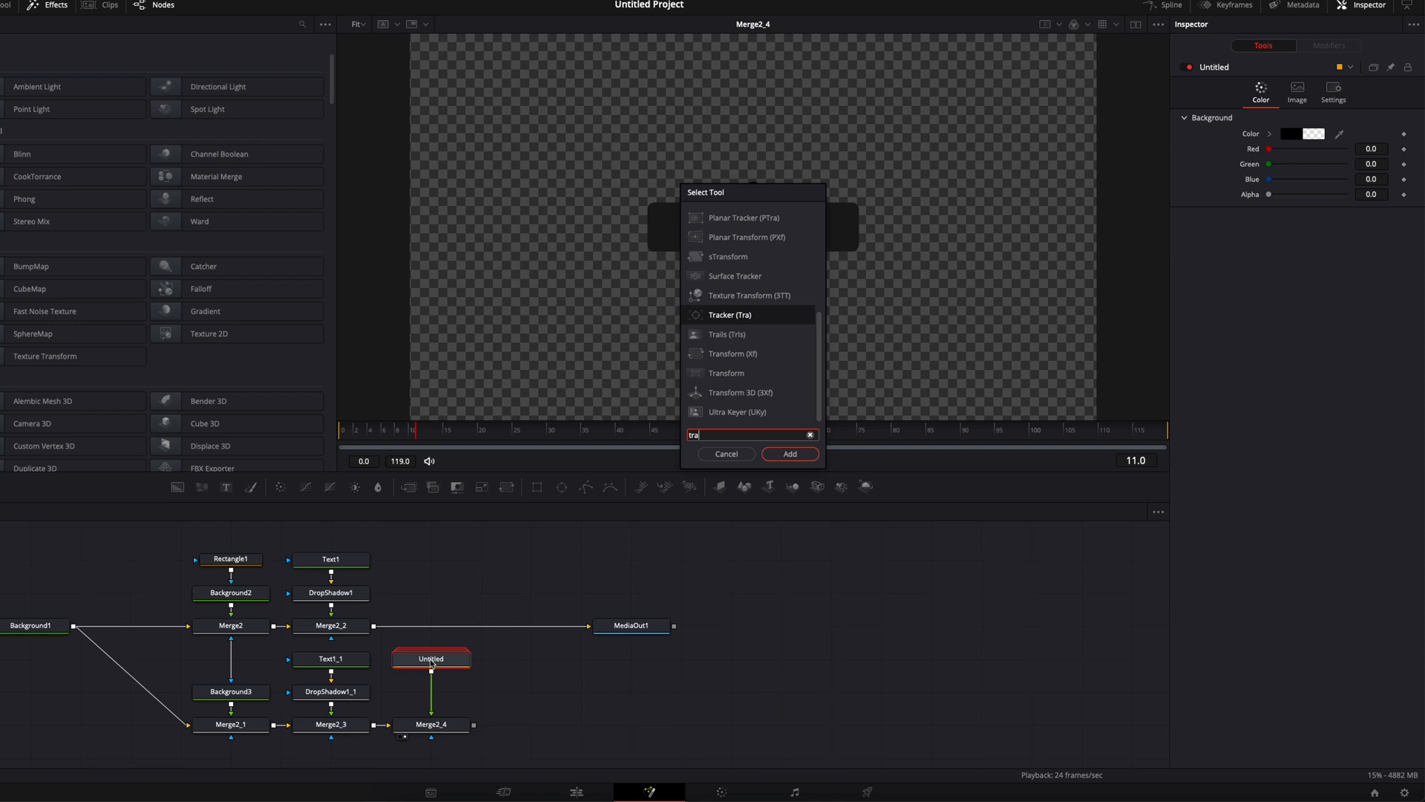
text(ns)
key(Return)
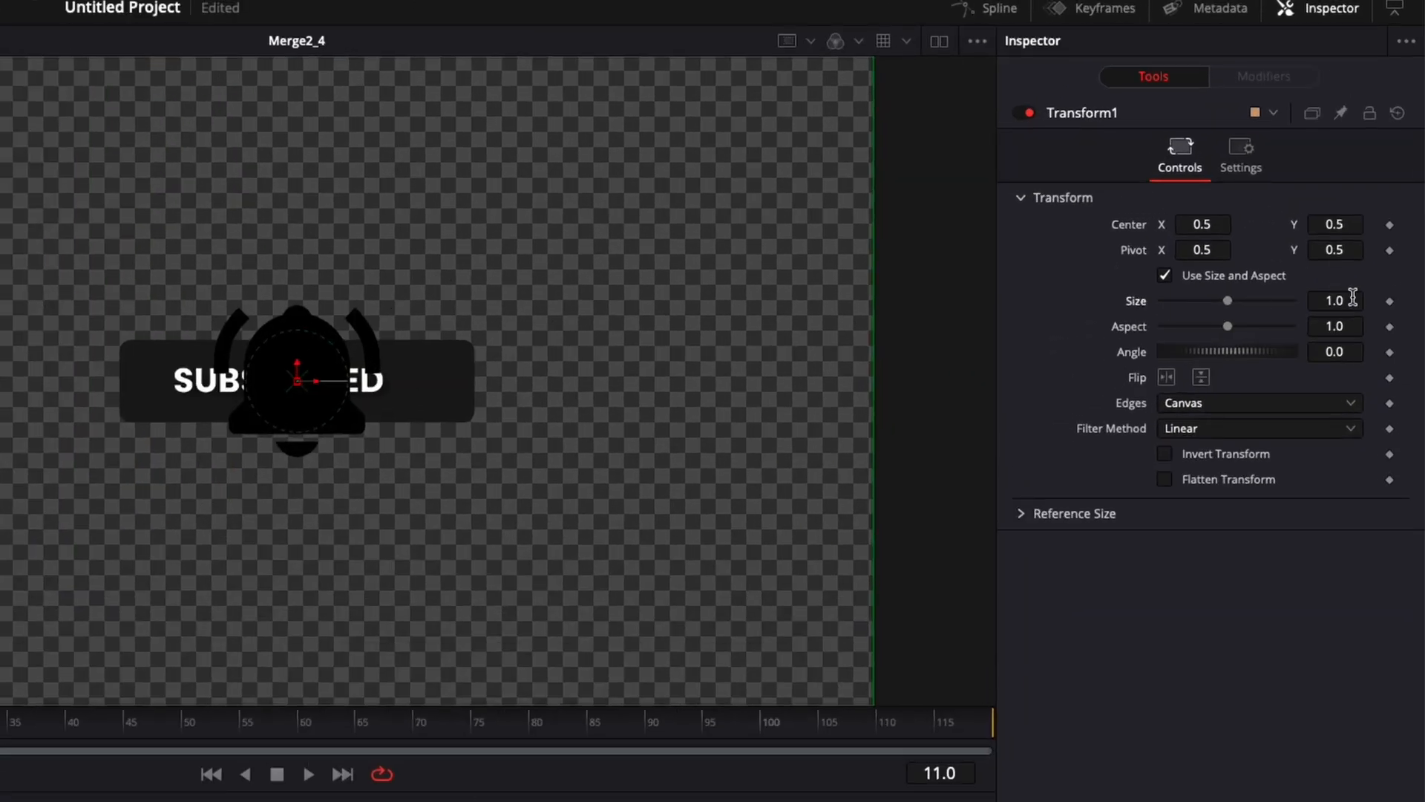
Step: Scale the bell icon down to size 0.25 and move it beside the SUBSCRIBED text at about X 0.604
drag(1228, 301, 1182, 300)
drag(1347, 300, 1334, 300)
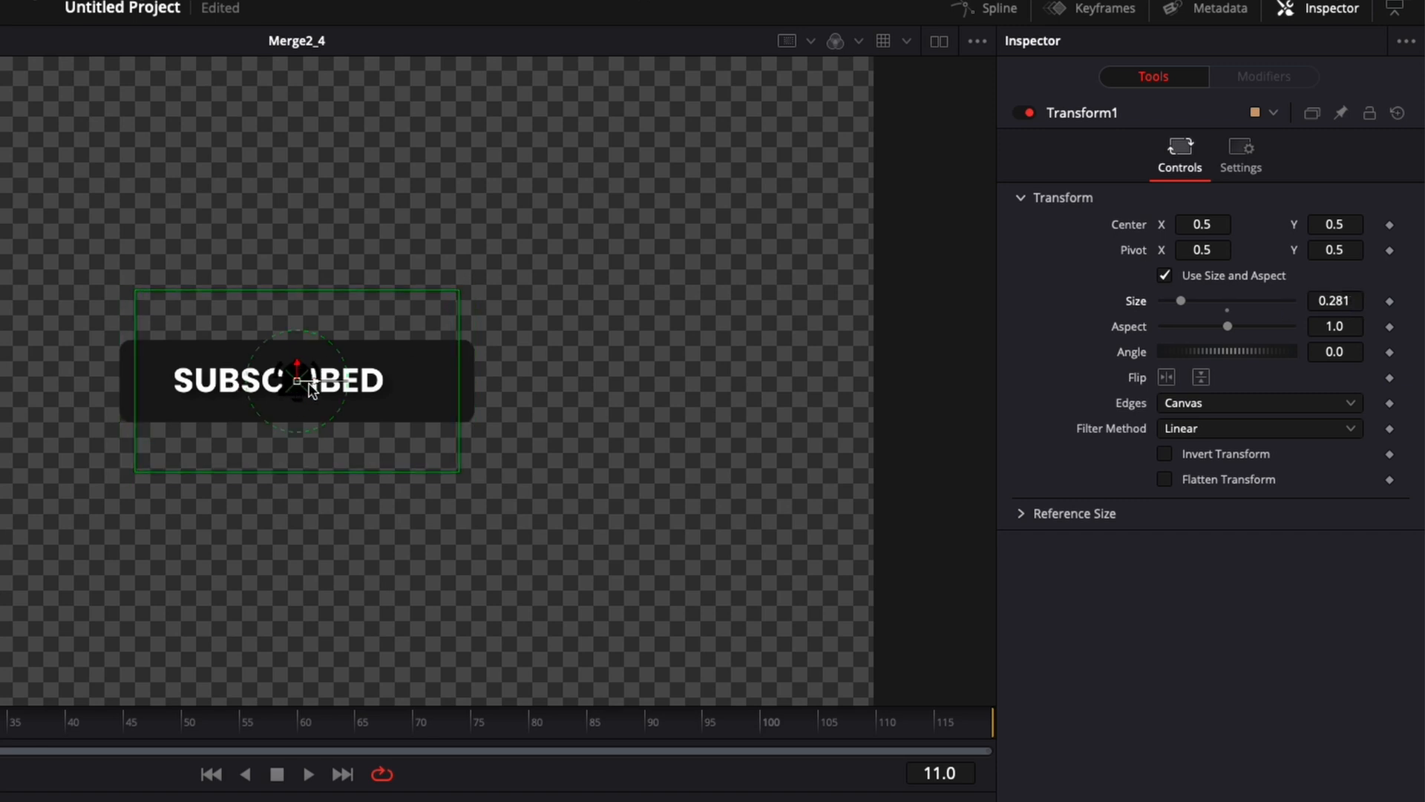
drag(309, 380, 432, 380)
drag(1334, 300, 1311, 300)
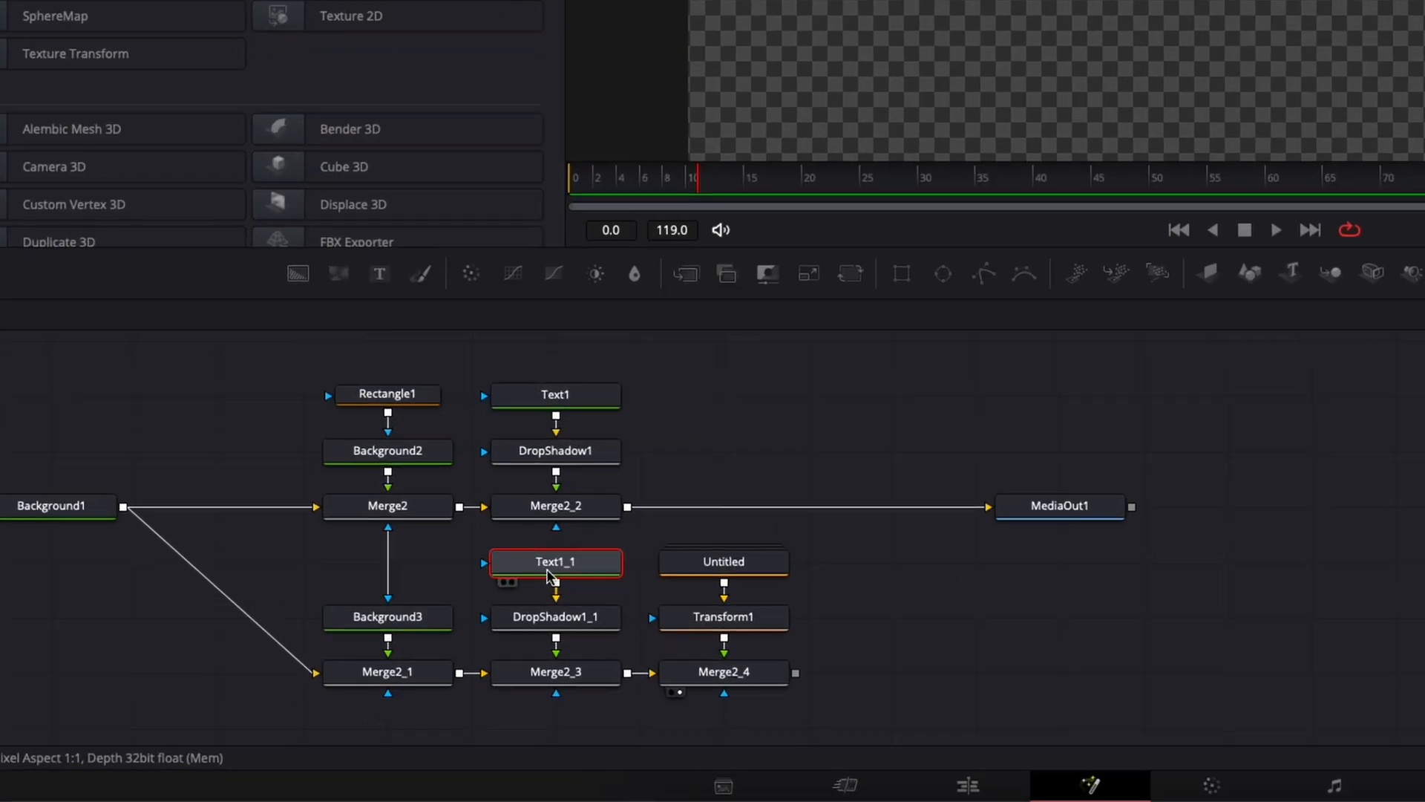
Step: Set the SUBSCRIBED text colour to light grey C7C7C7 and copy that hex code
click(549, 566)
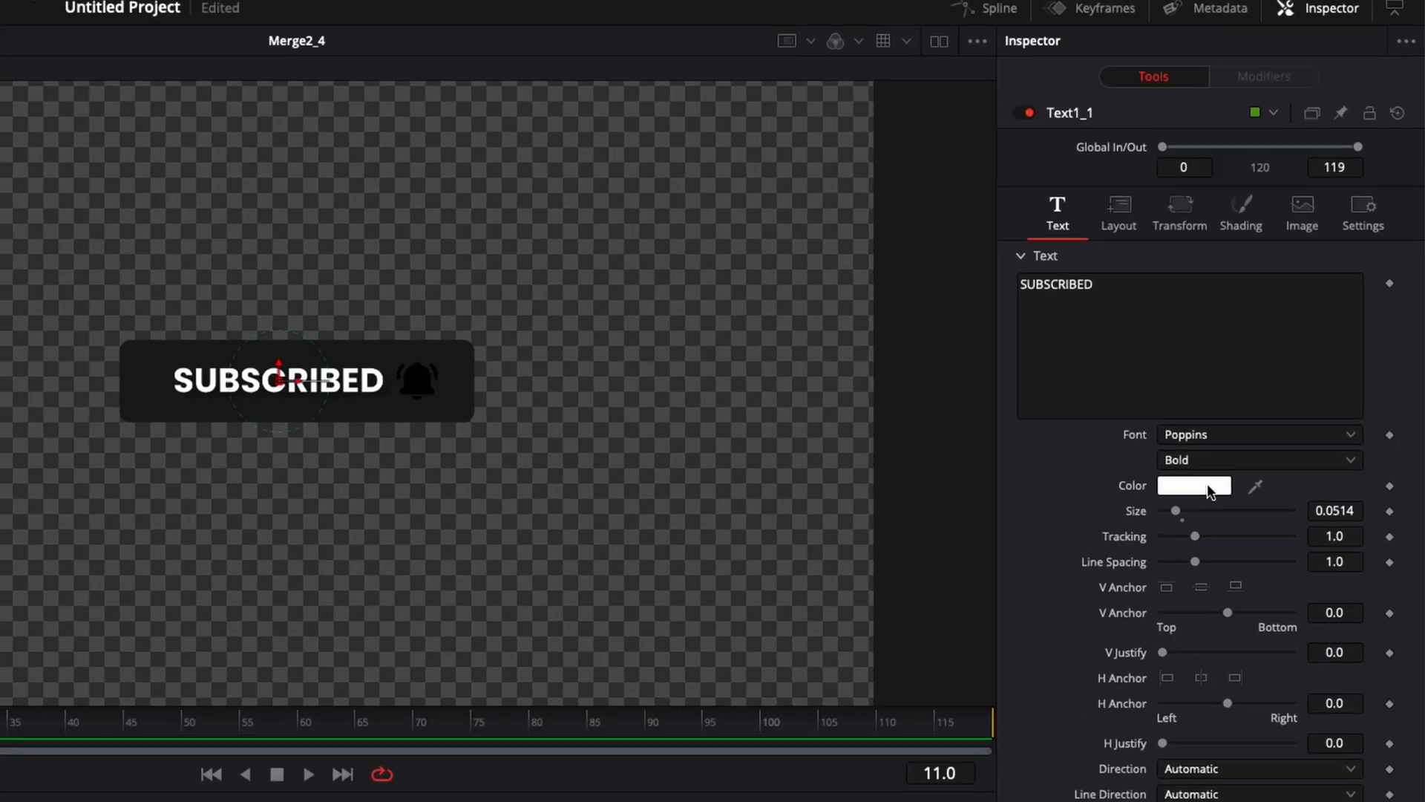
click(1208, 487)
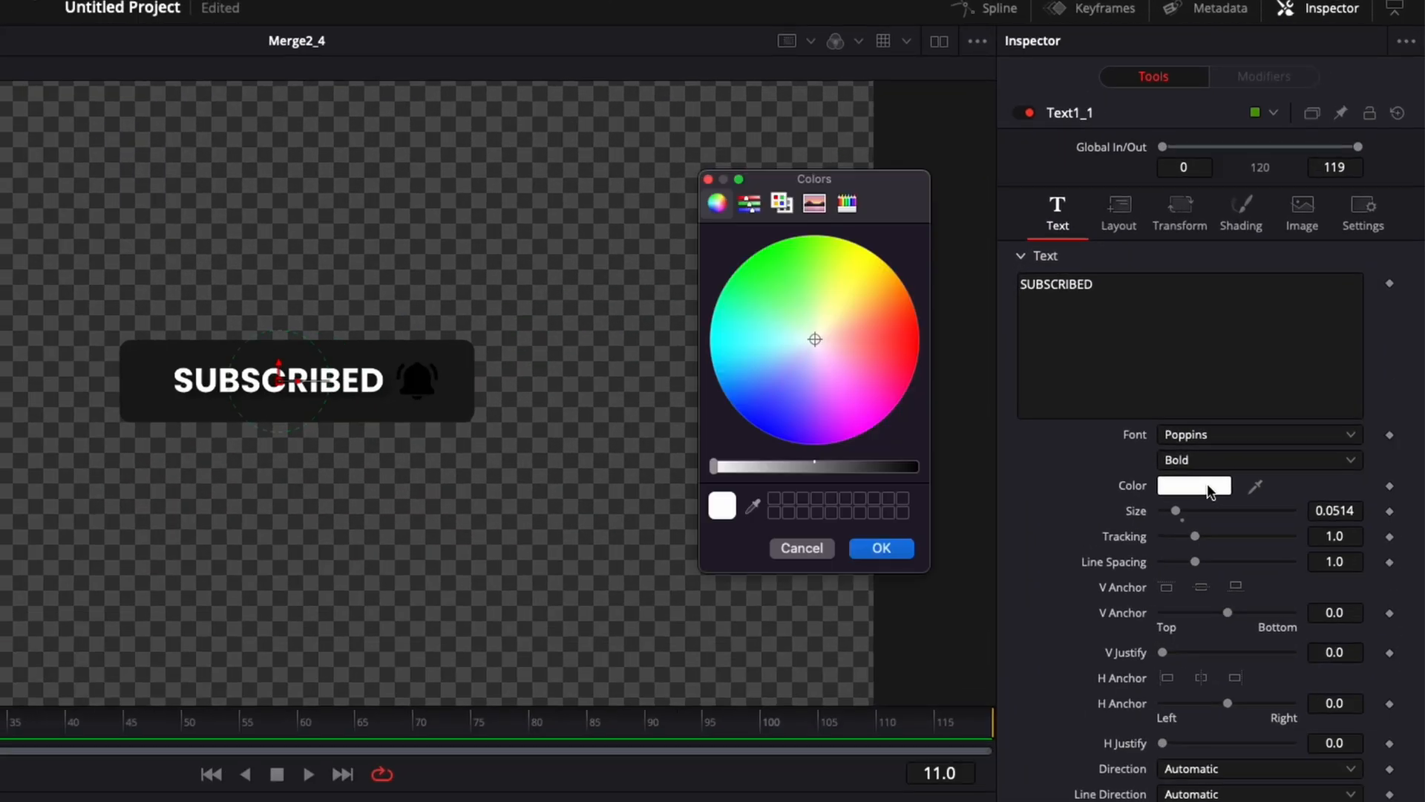
drag(731, 469, 751, 464)
click(749, 203)
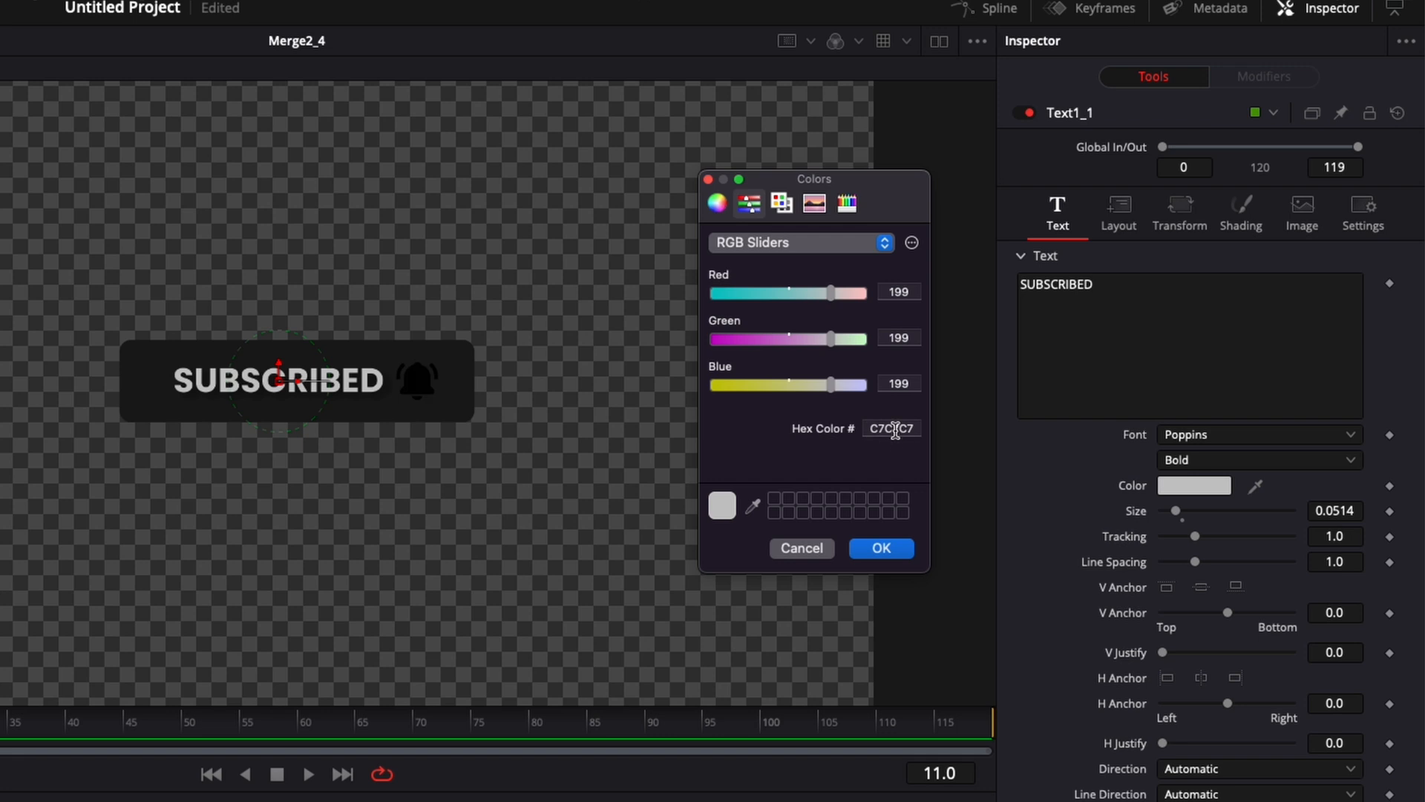
click(895, 431)
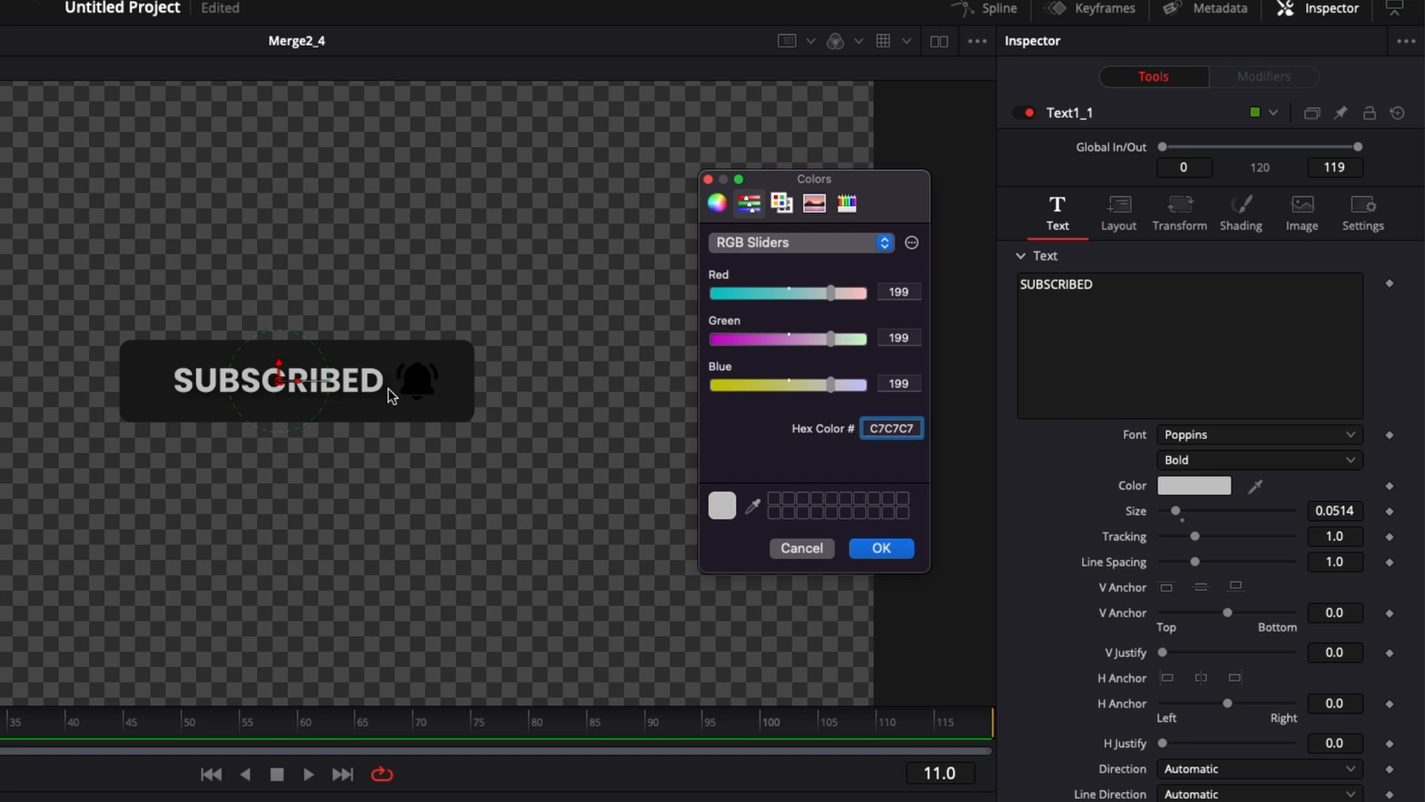
double_click(906, 428)
right_click(886, 435)
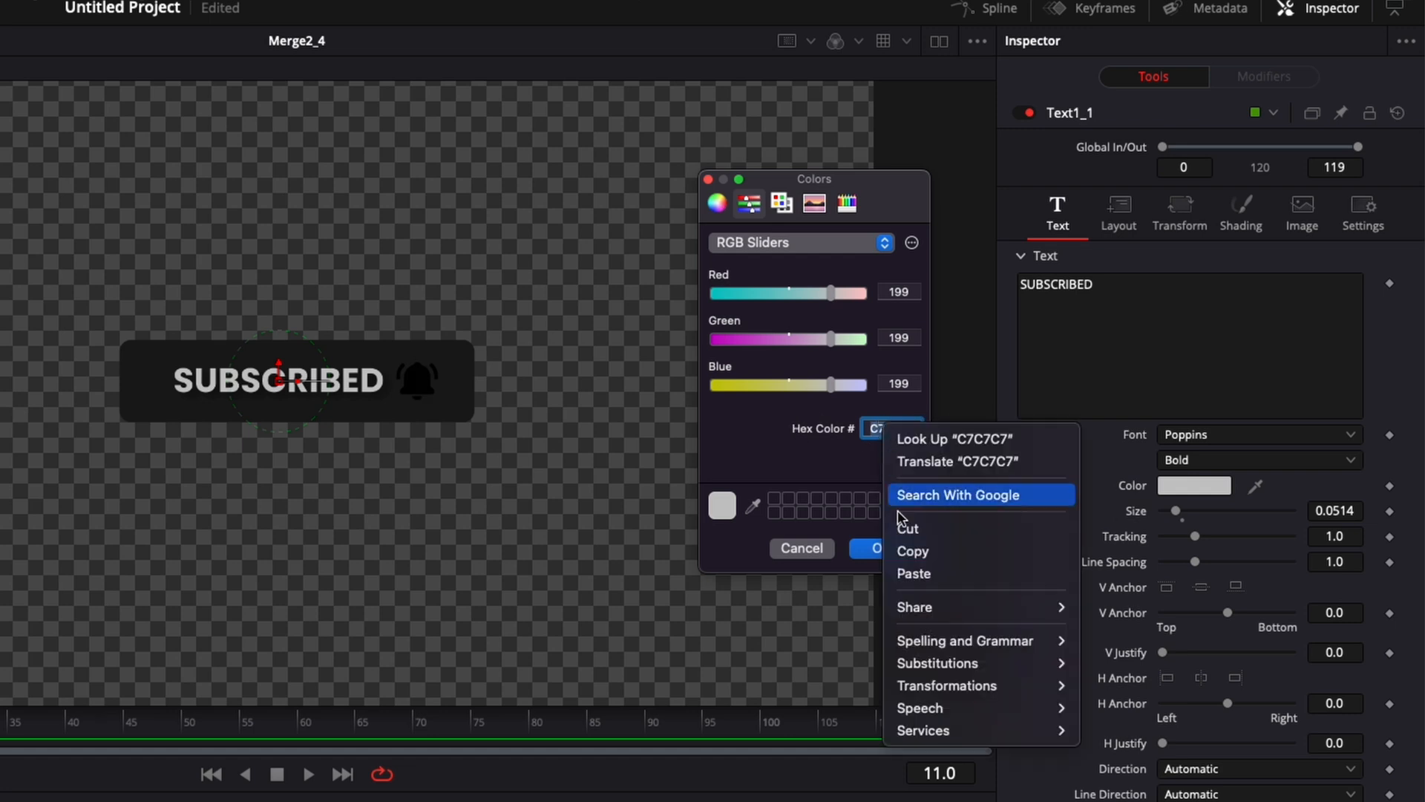
click(911, 555)
click(881, 548)
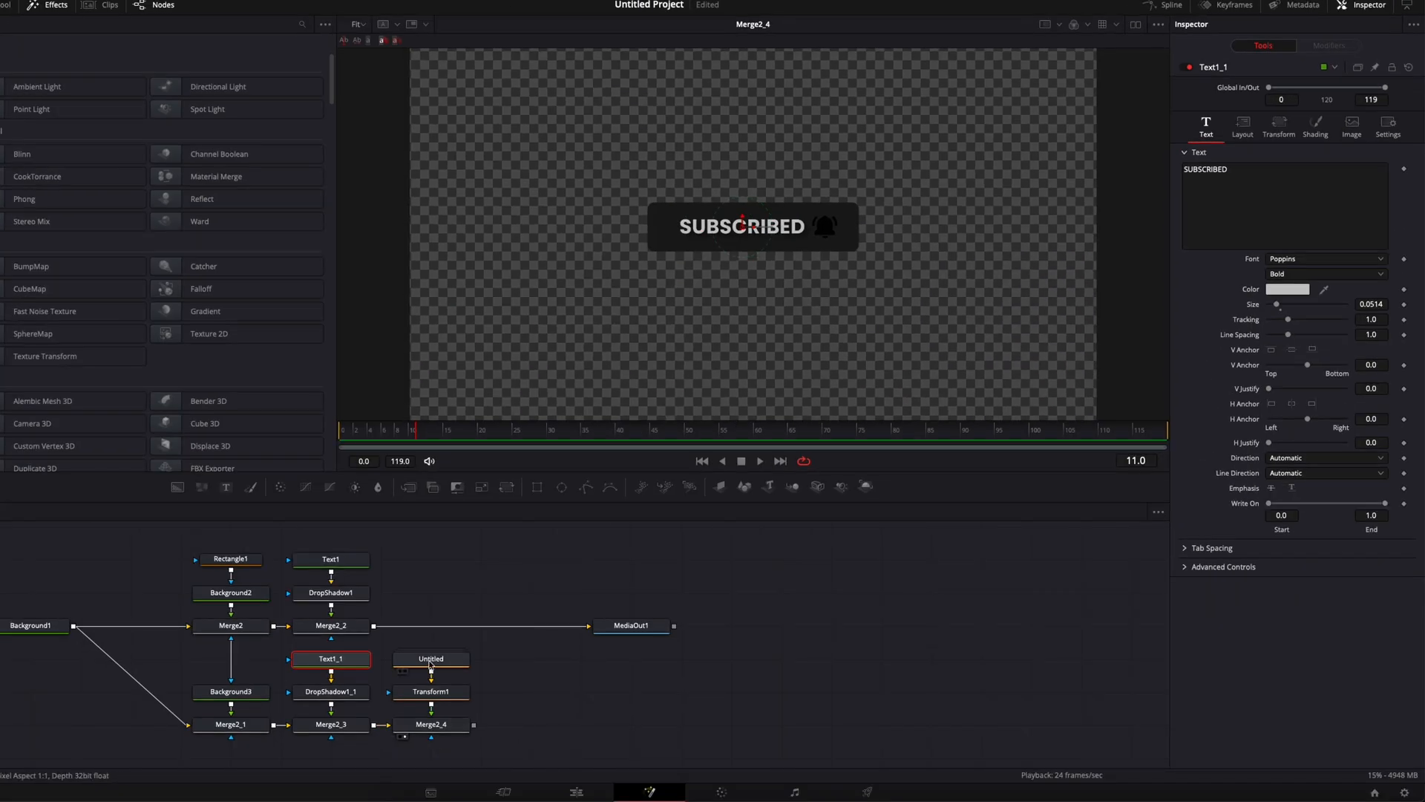
Step: Colour the bell's Background4 node with the copied hex C7C7C7 and slightly reduce the bell's size in Transform1
scroll(720, 573, down, 3)
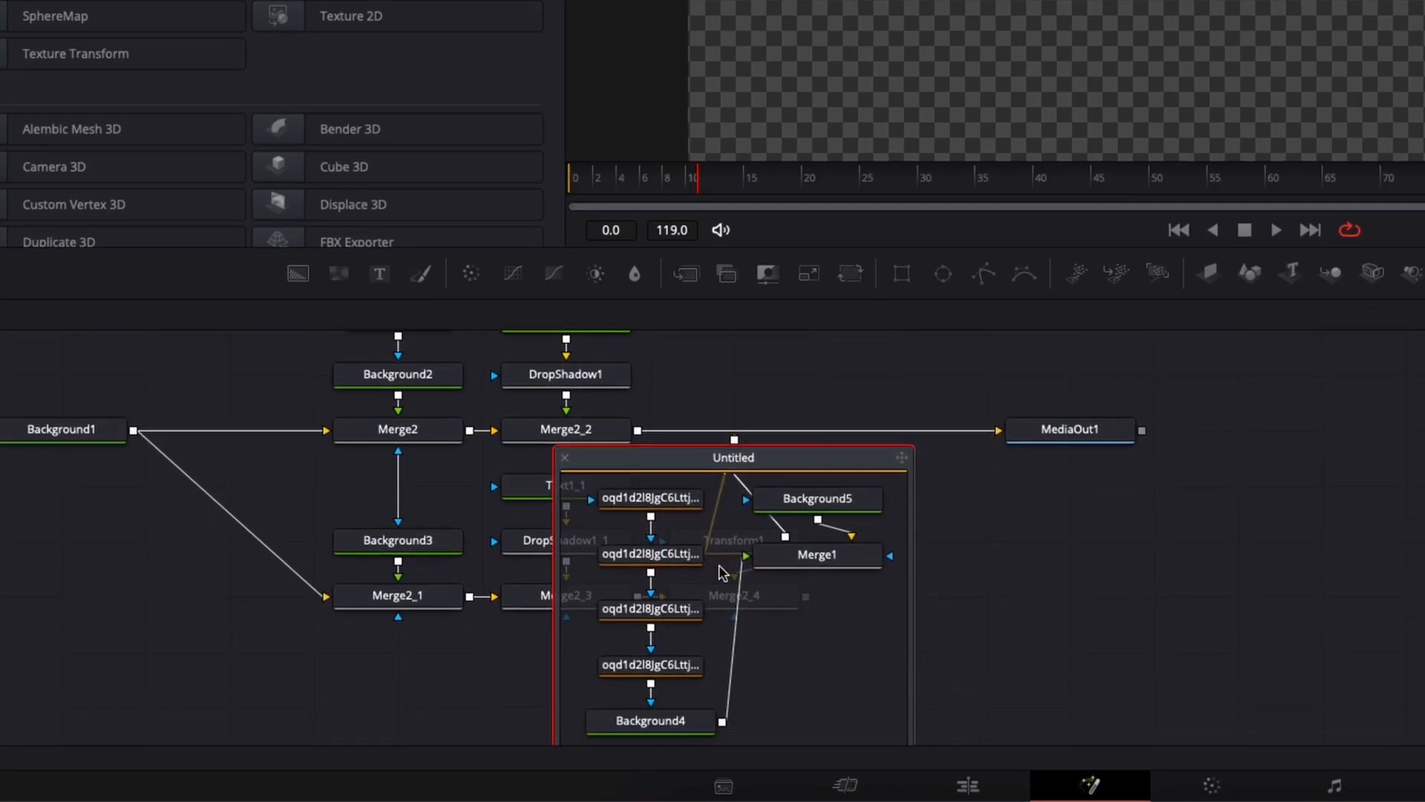
click(659, 697)
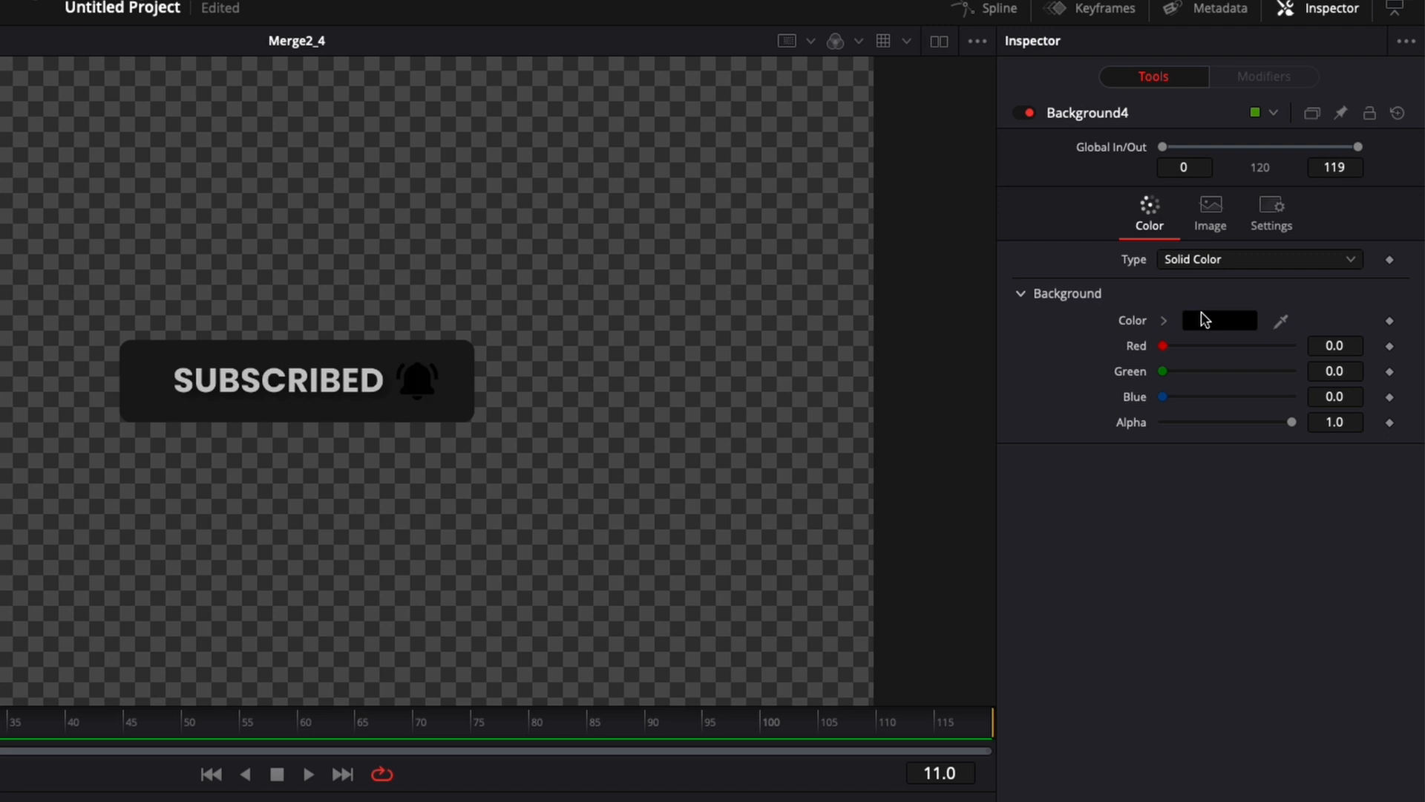
click(1204, 320)
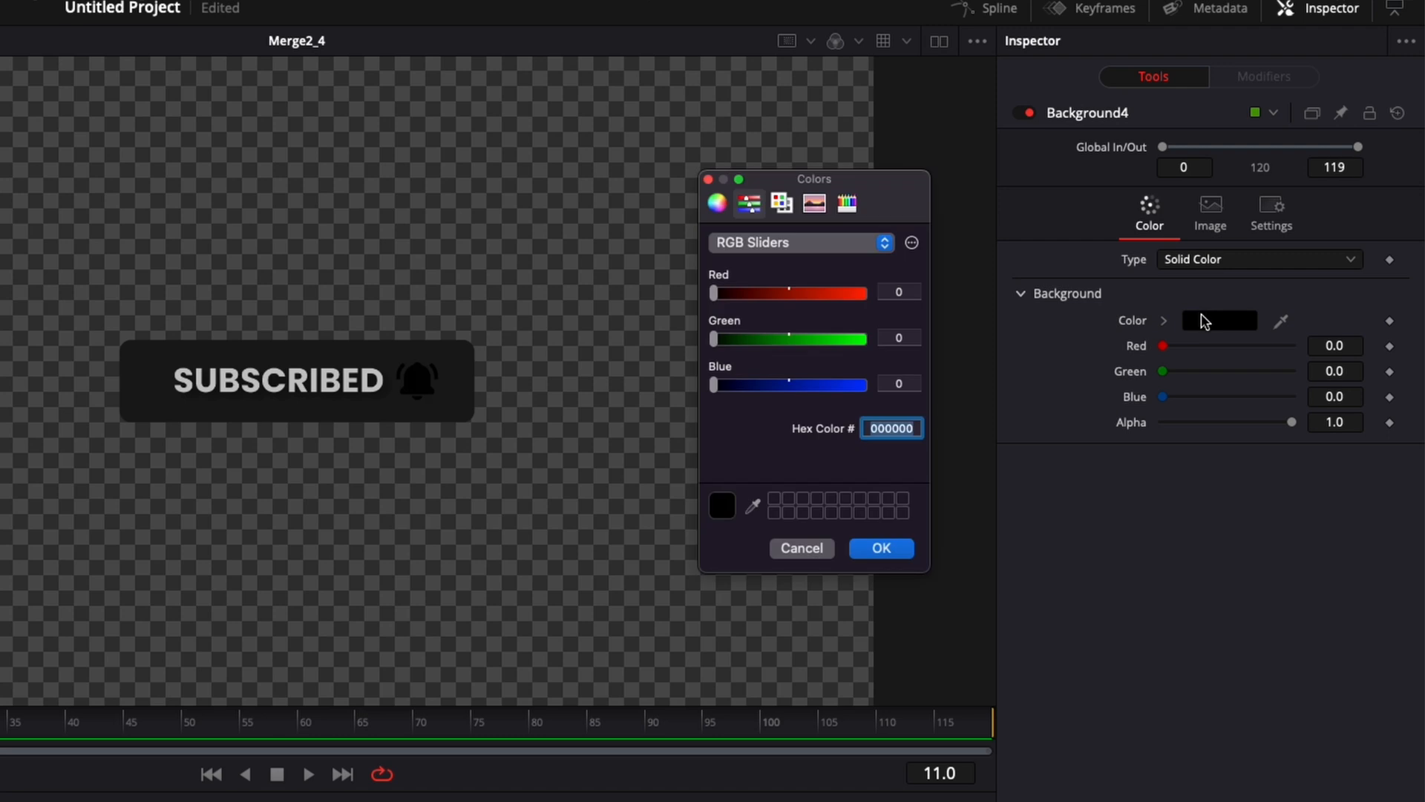
right_click(899, 428)
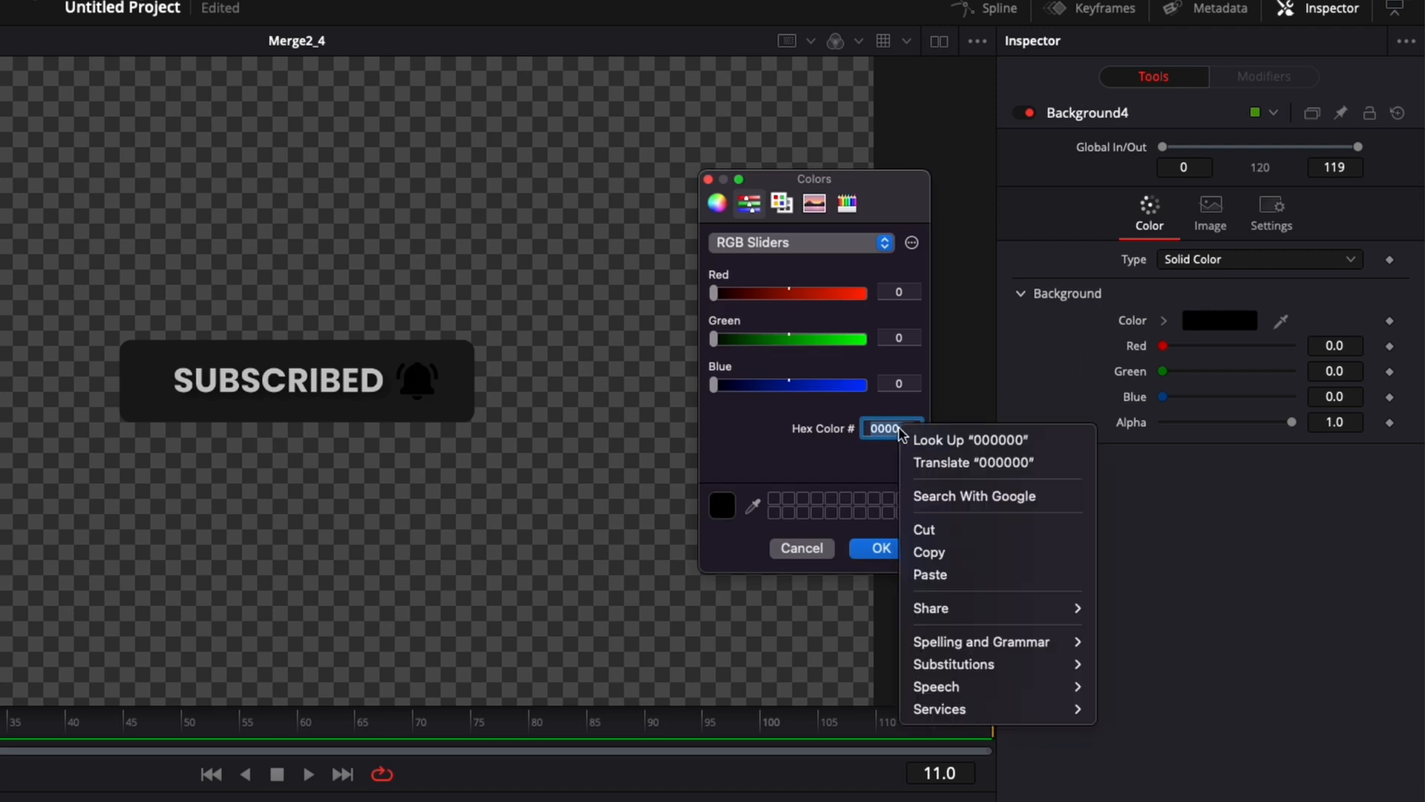
click(931, 577)
click(880, 548)
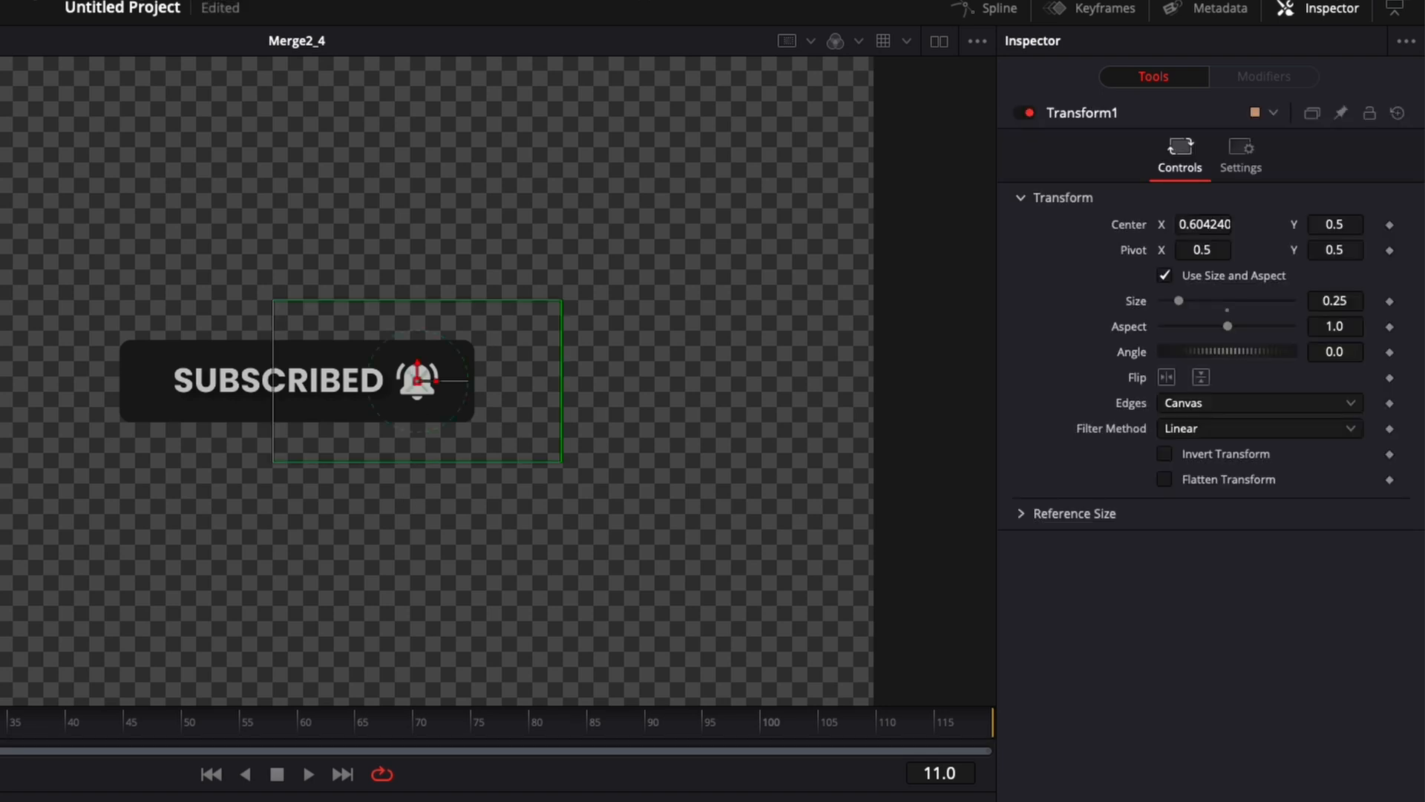
drag(1354, 303, 1322, 302)
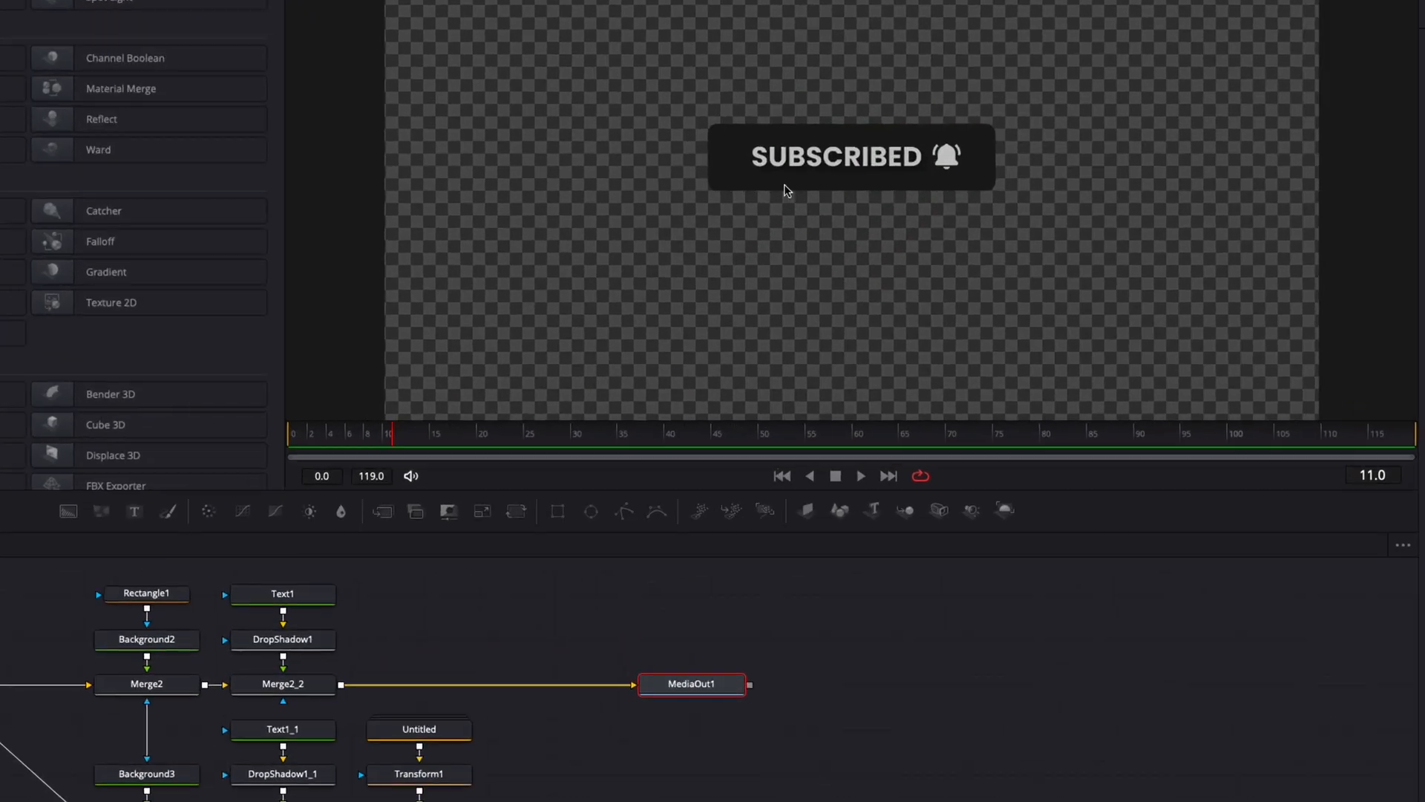
Step: Show Merge2_2 in the viewer and move the MediaOut1 node farther away to make room
click(252, 691)
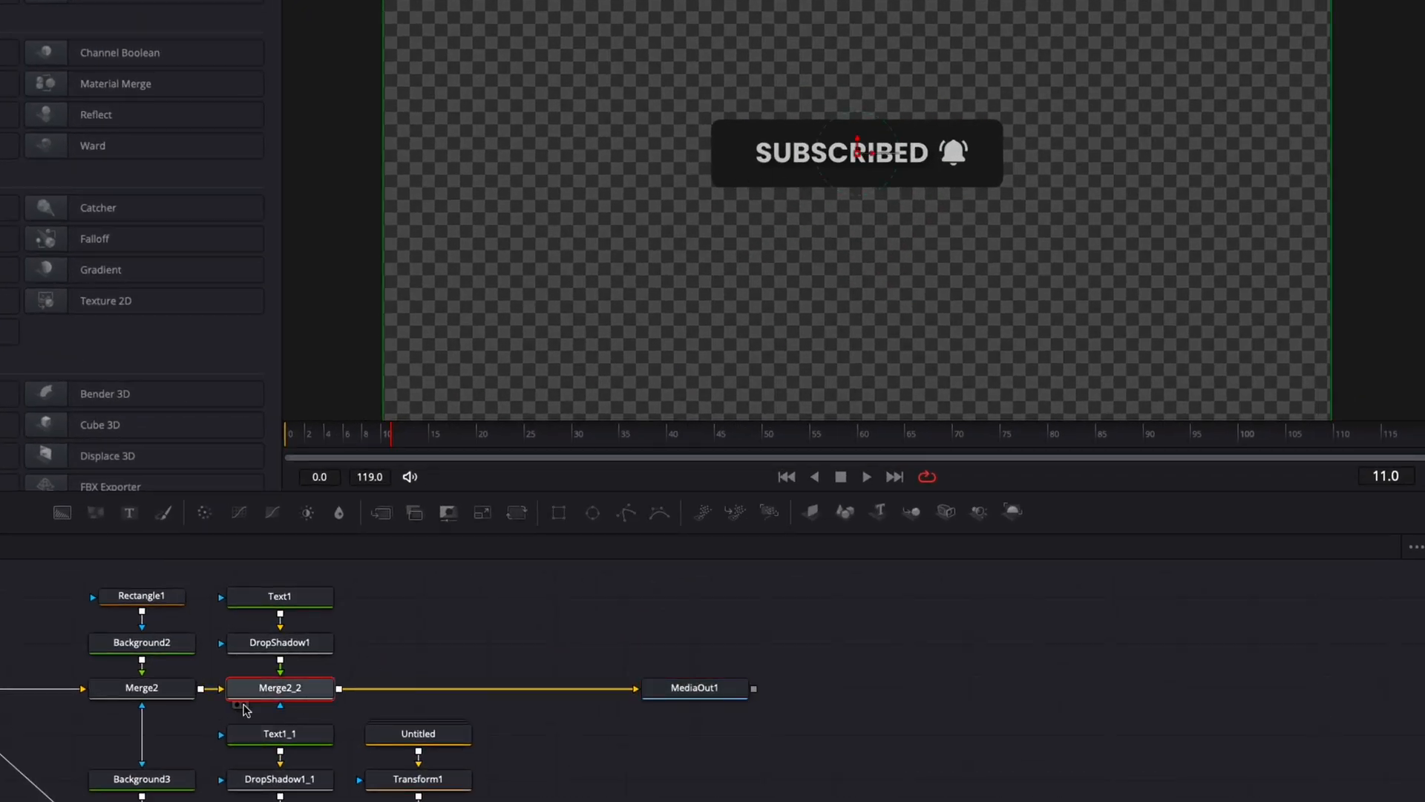
click(245, 705)
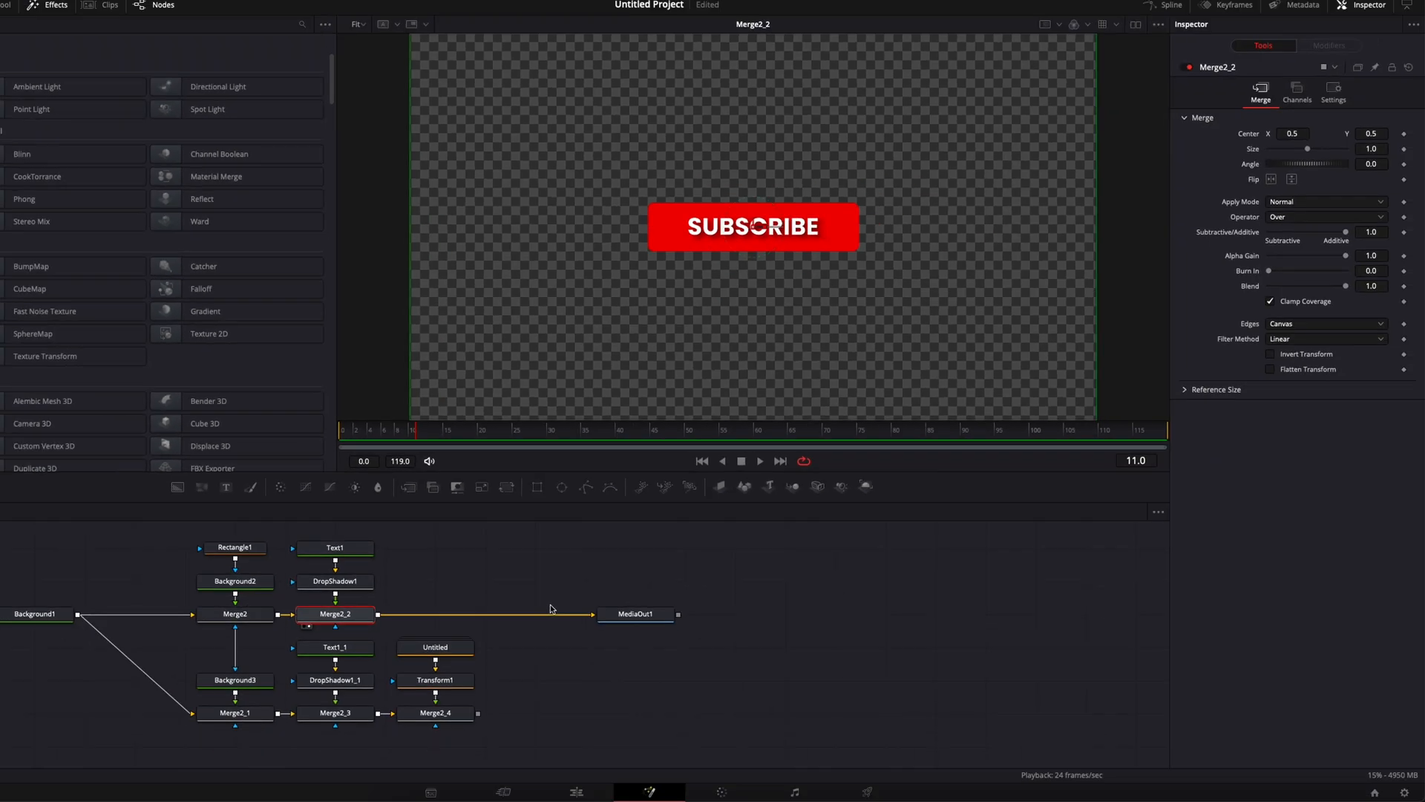
drag(694, 688, 762, 688)
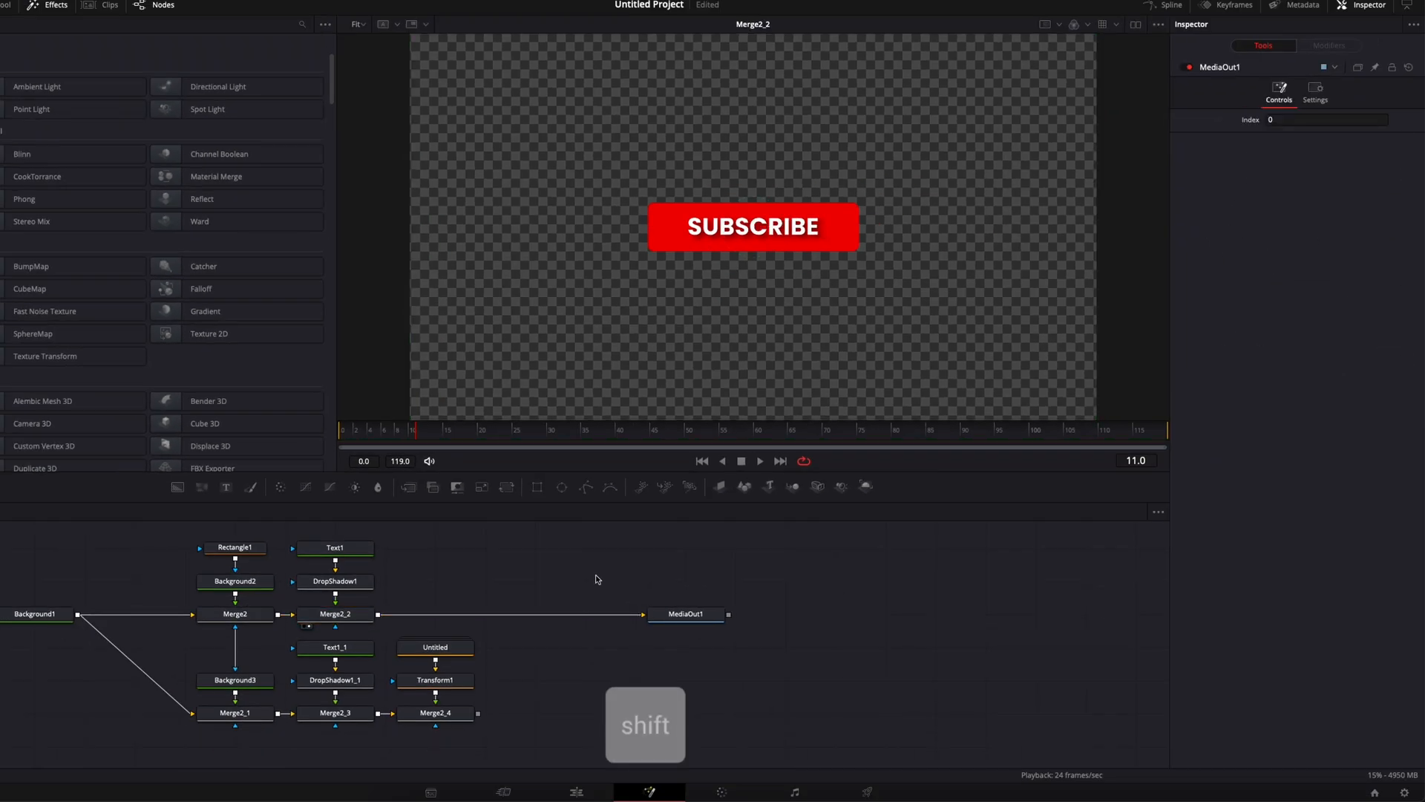
Step: Add a Dissolve node and insert it on the connection between Merge2_2 and MediaOut1
key(shift+space)
text(tran)
key(shift+space)
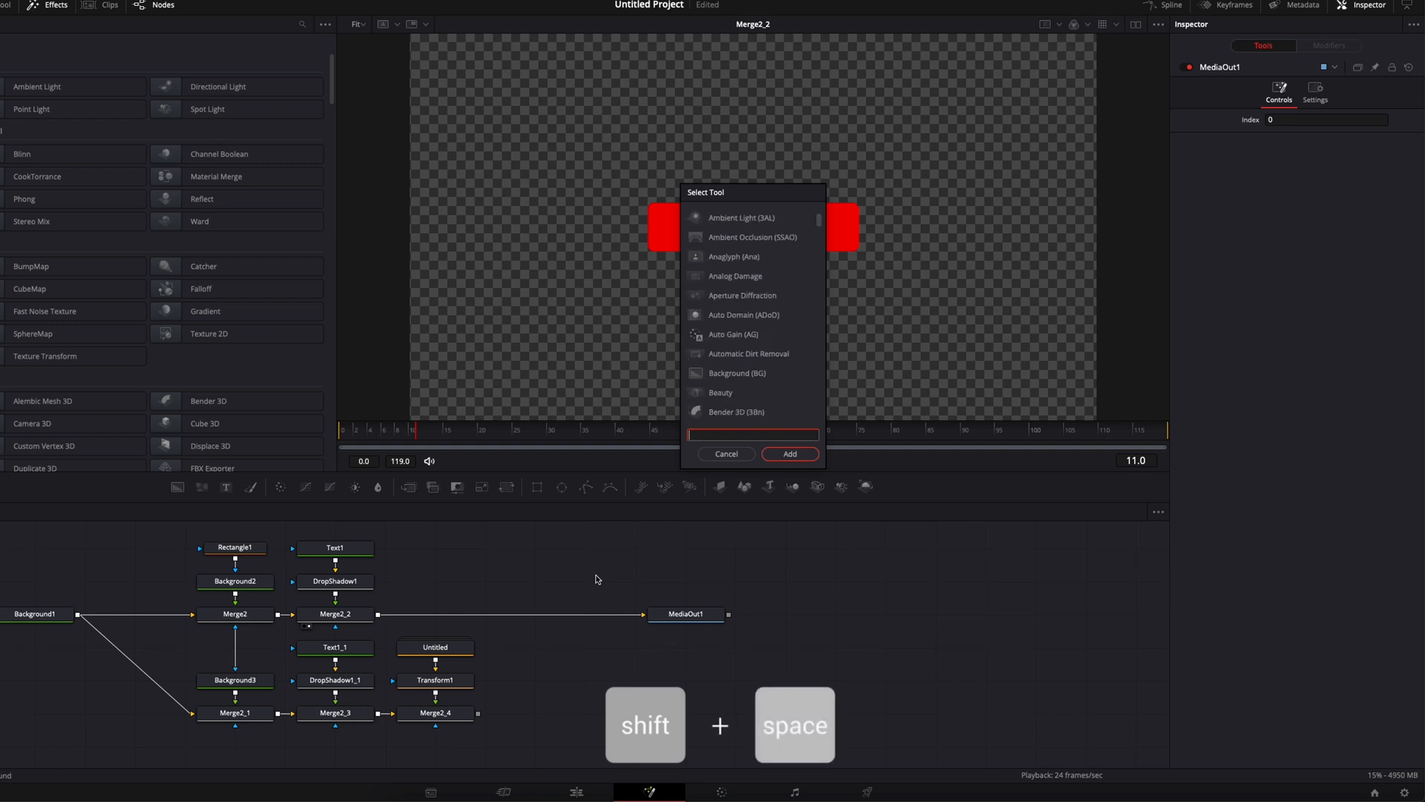
text(diss)
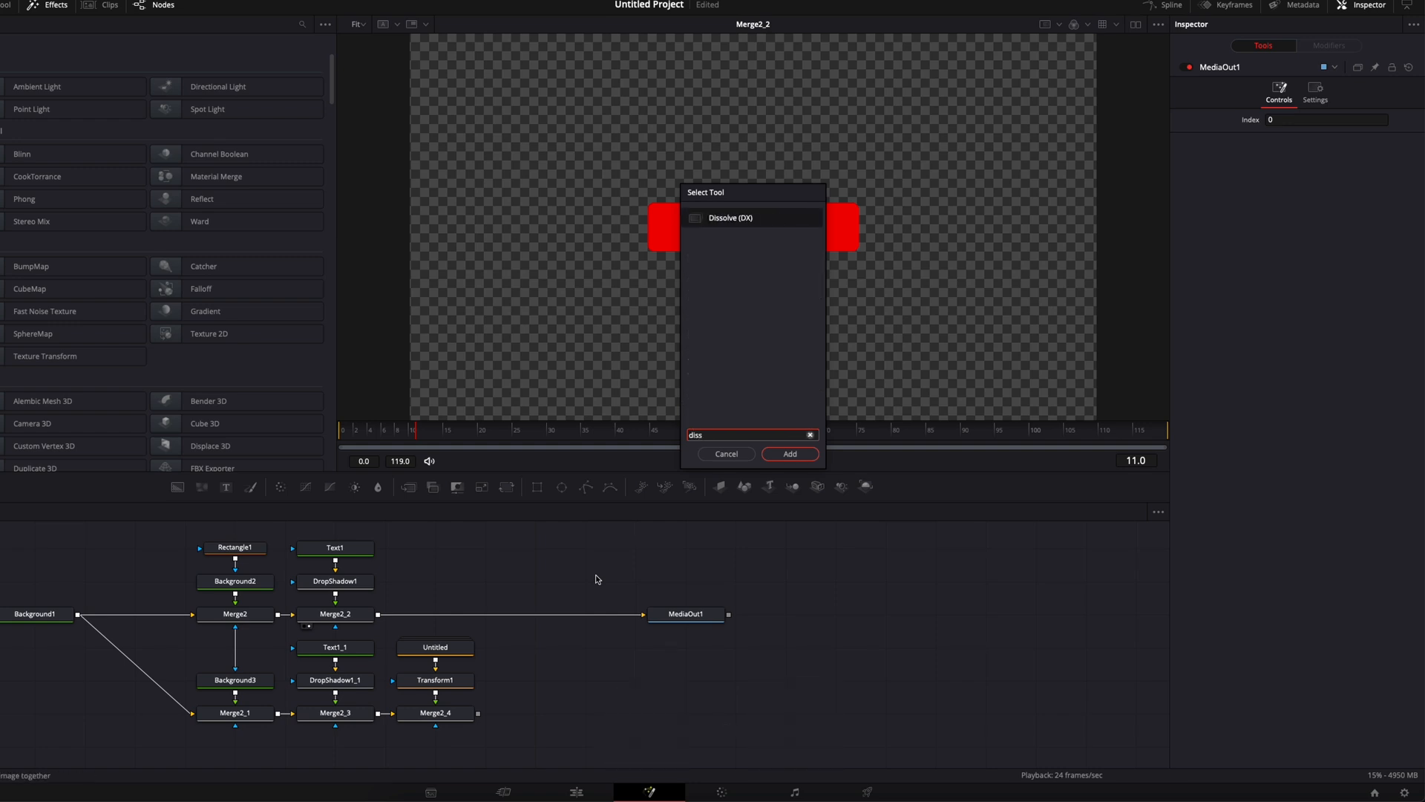
key(Return)
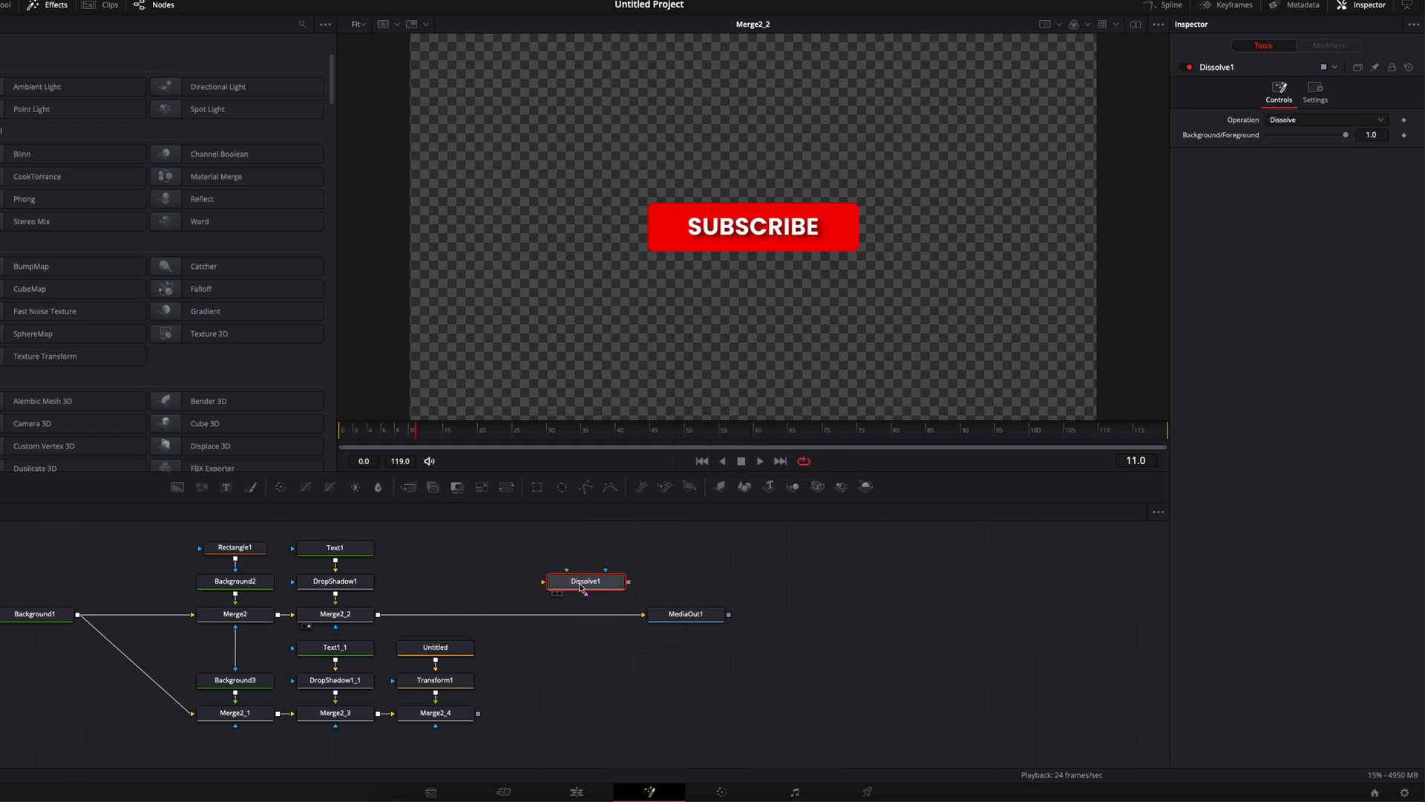
drag(574, 555, 577, 585)
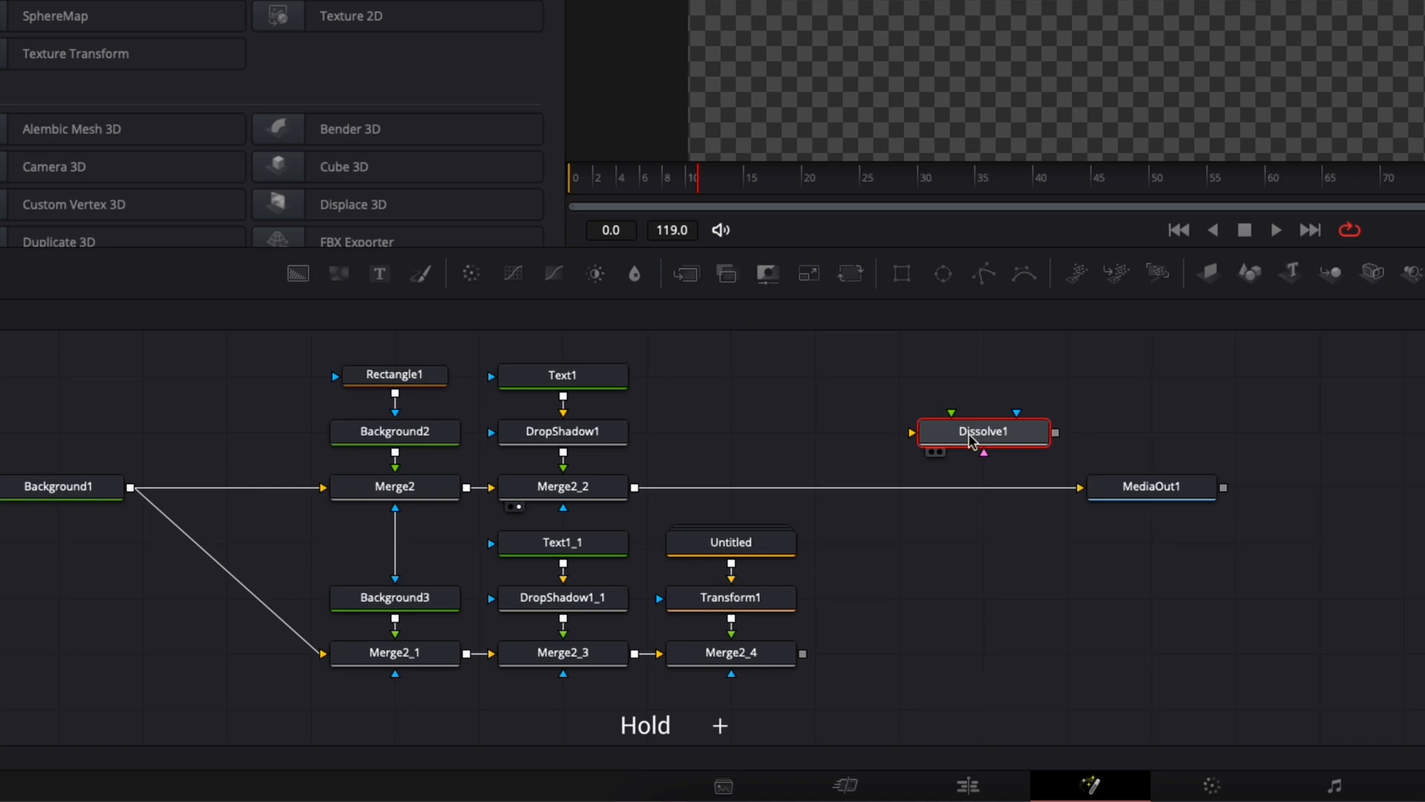
key(shift)
drag(956, 437, 955, 490)
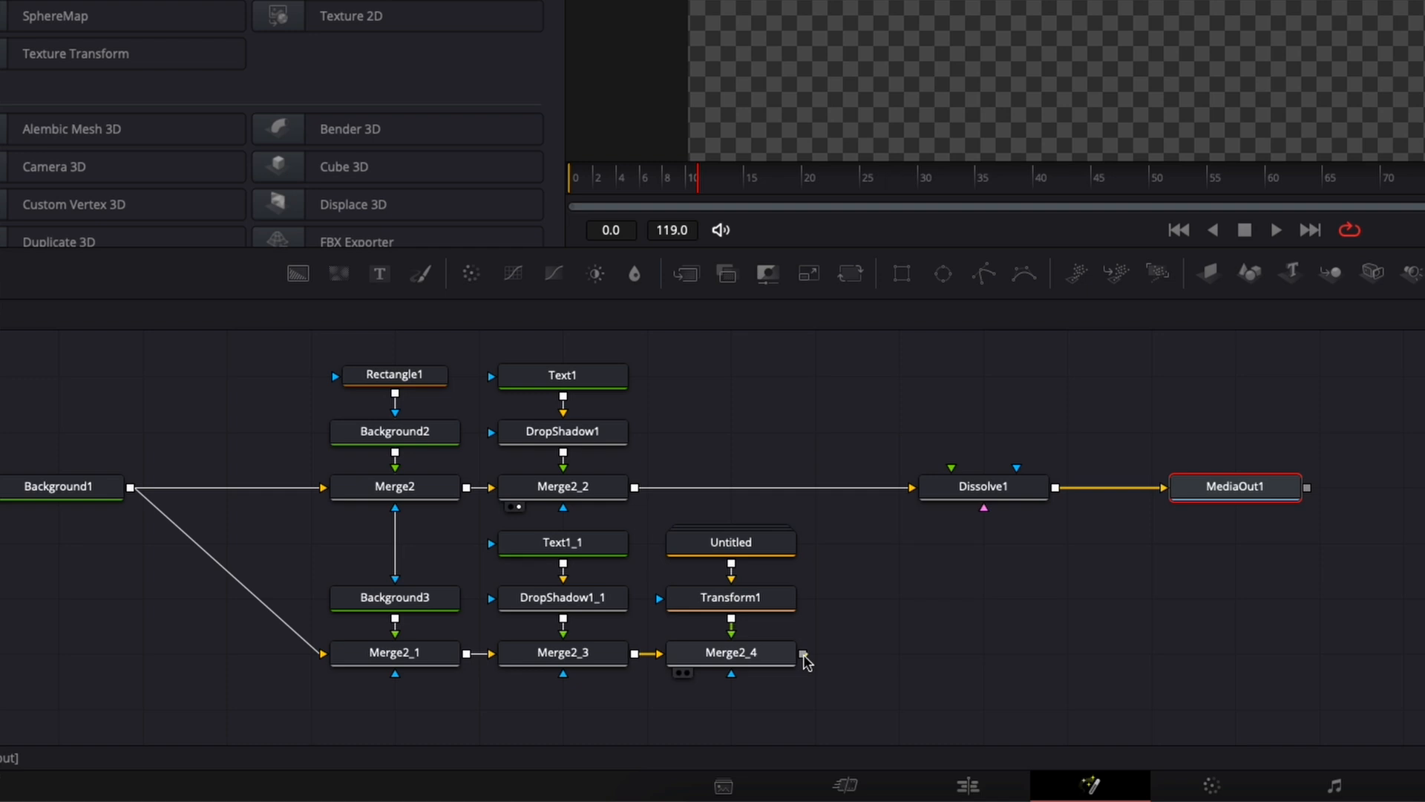
Step: Connect Merge2_4 to the foreground input of Dissolve1 and test its Background/Foreground blend
drag(803, 653, 950, 475)
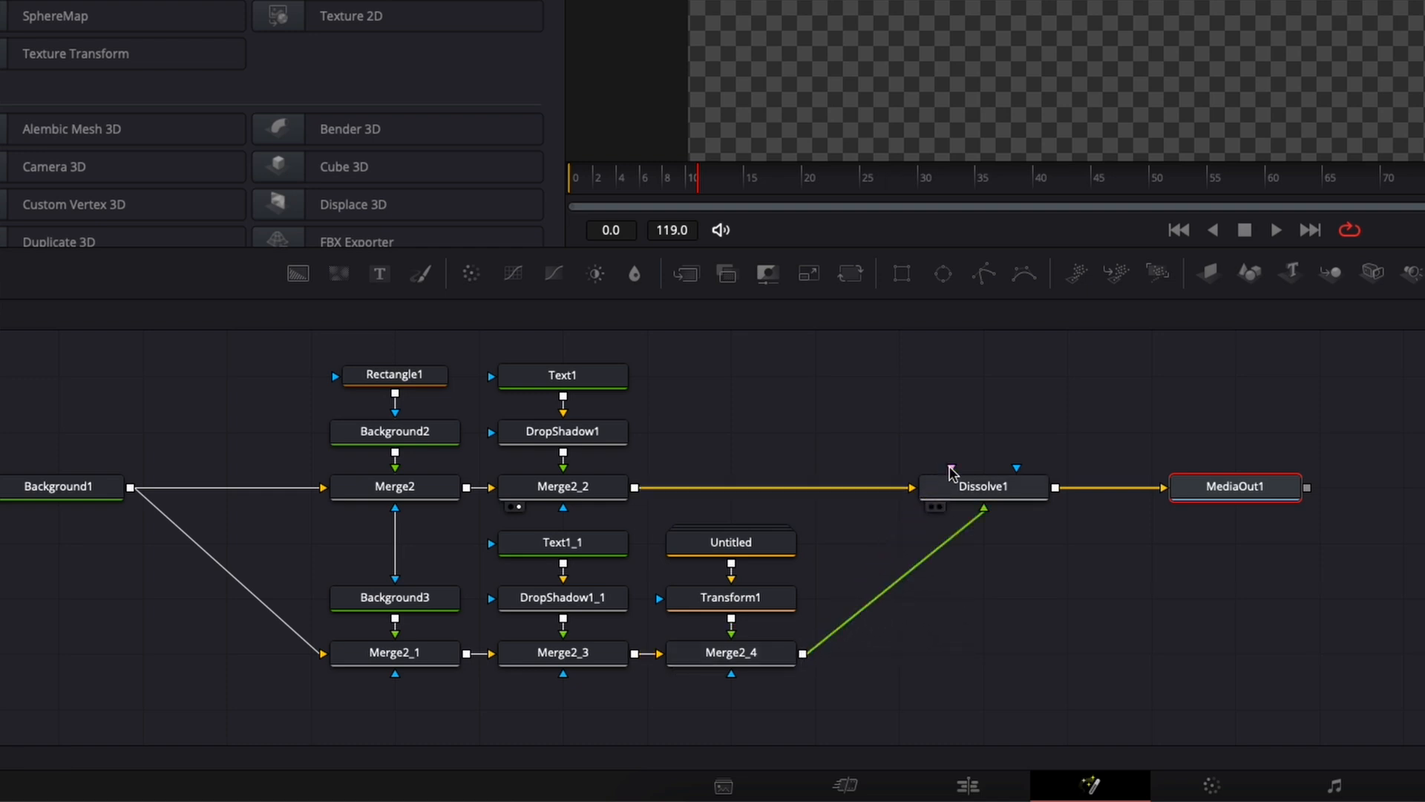
click(962, 479)
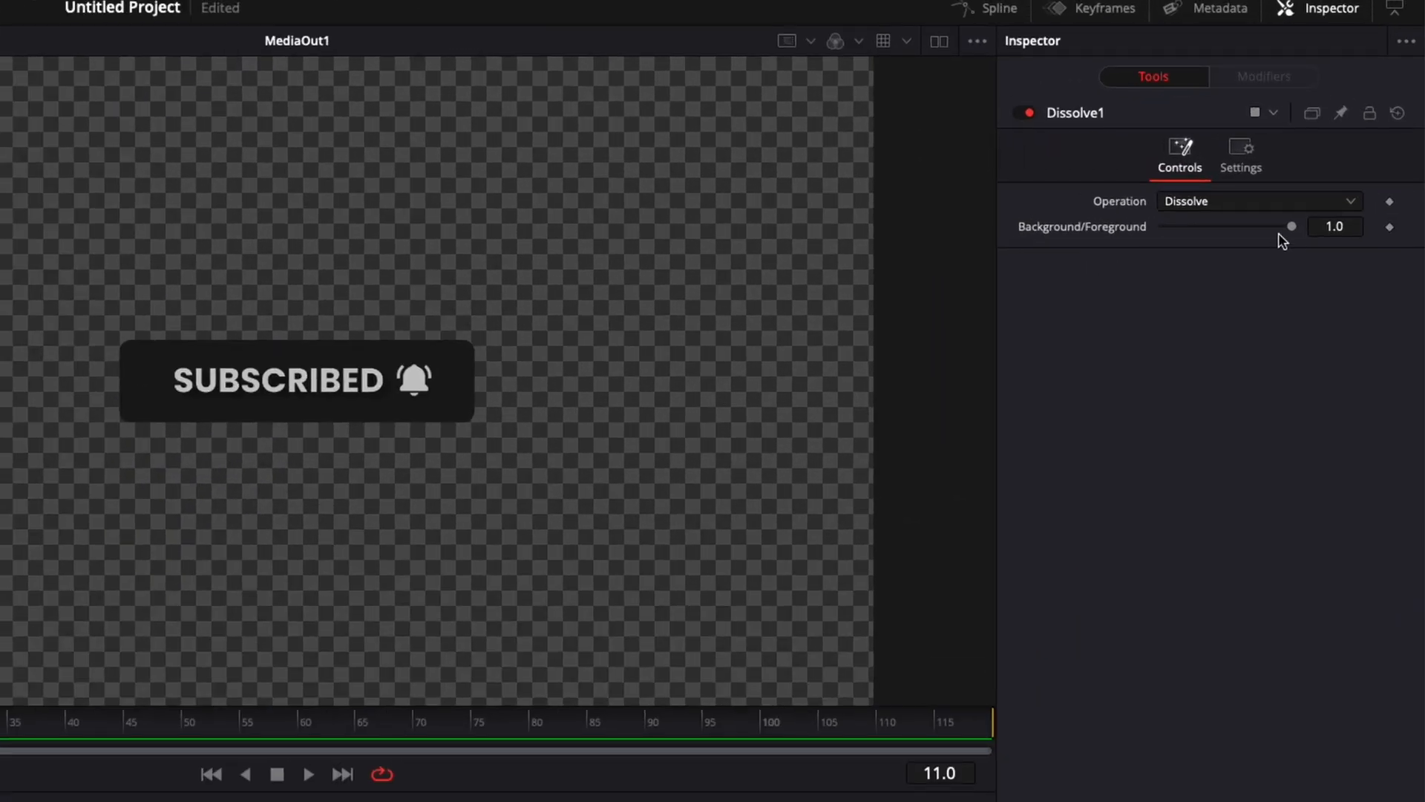
mouse_move(1292, 225)
mouse_down()
mouse_move(1129, 238)
mouse_move(1306, 243)
mouse_move(1088, 230)
mouse_move(1332, 226)
mouse_move(1095, 227)
mouse_move(1314, 229)
mouse_up()
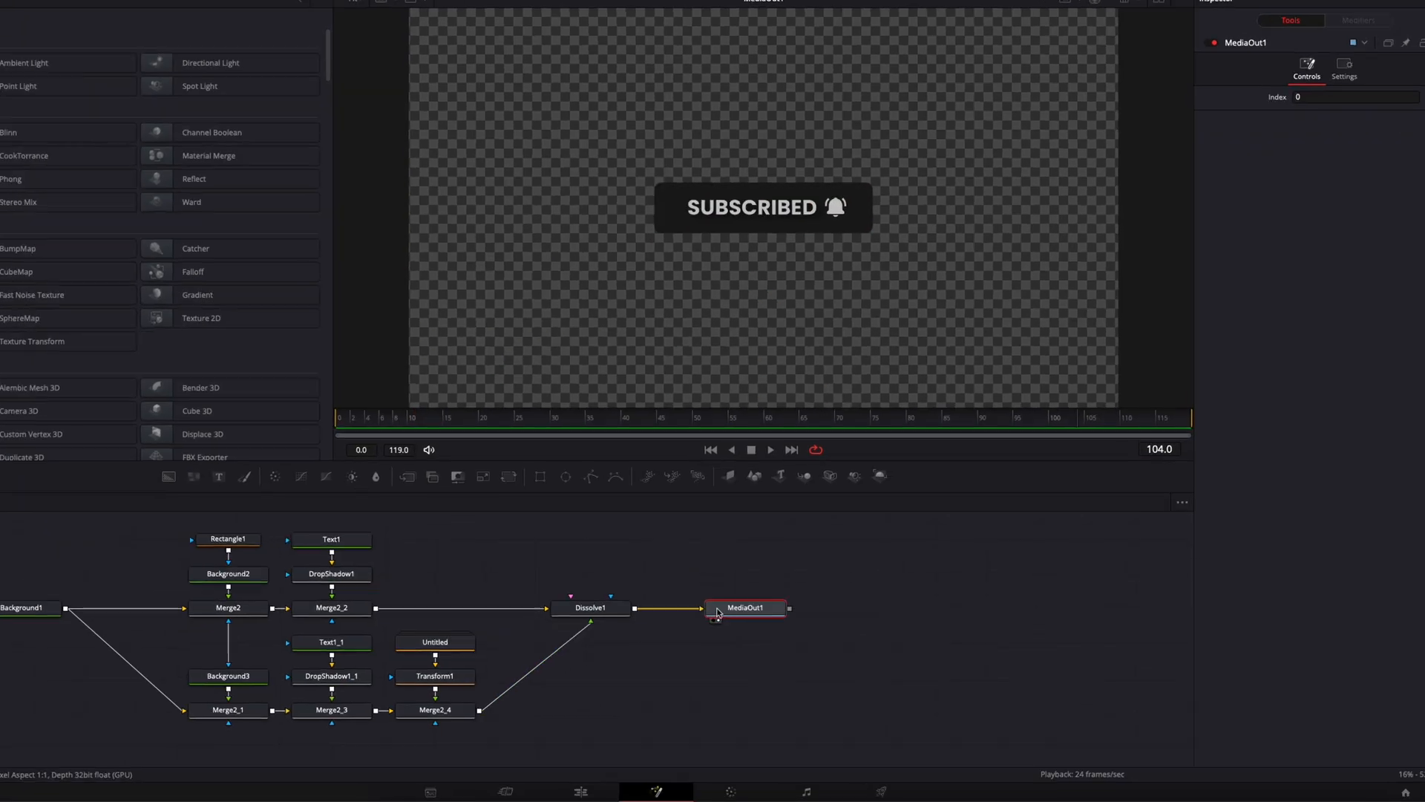
Step: Move MediaOut1 farther from Dissolve1 and add a Transform node directly after Dissolve1
drag(732, 616, 893, 616)
drag(1186, 491, 1269, 491)
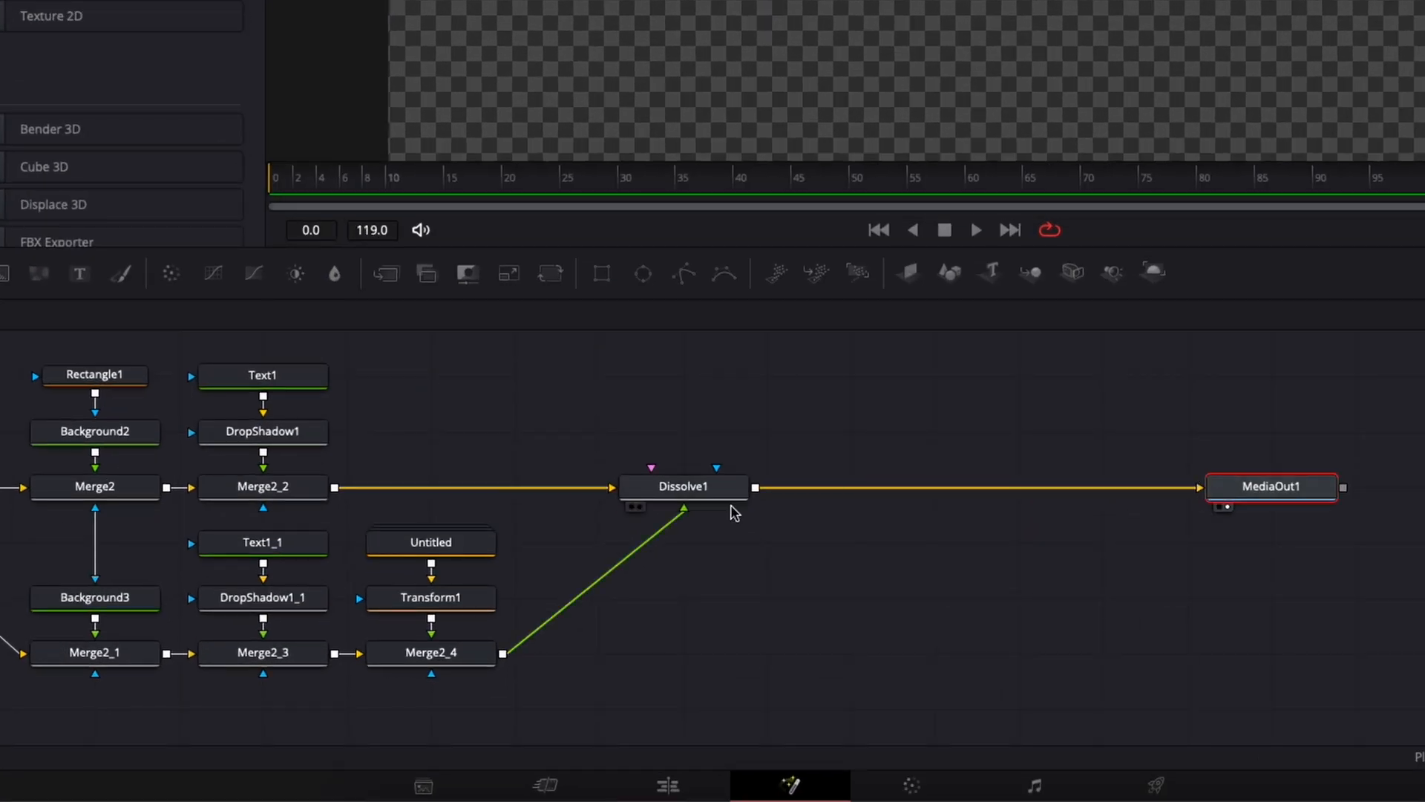
click(694, 499)
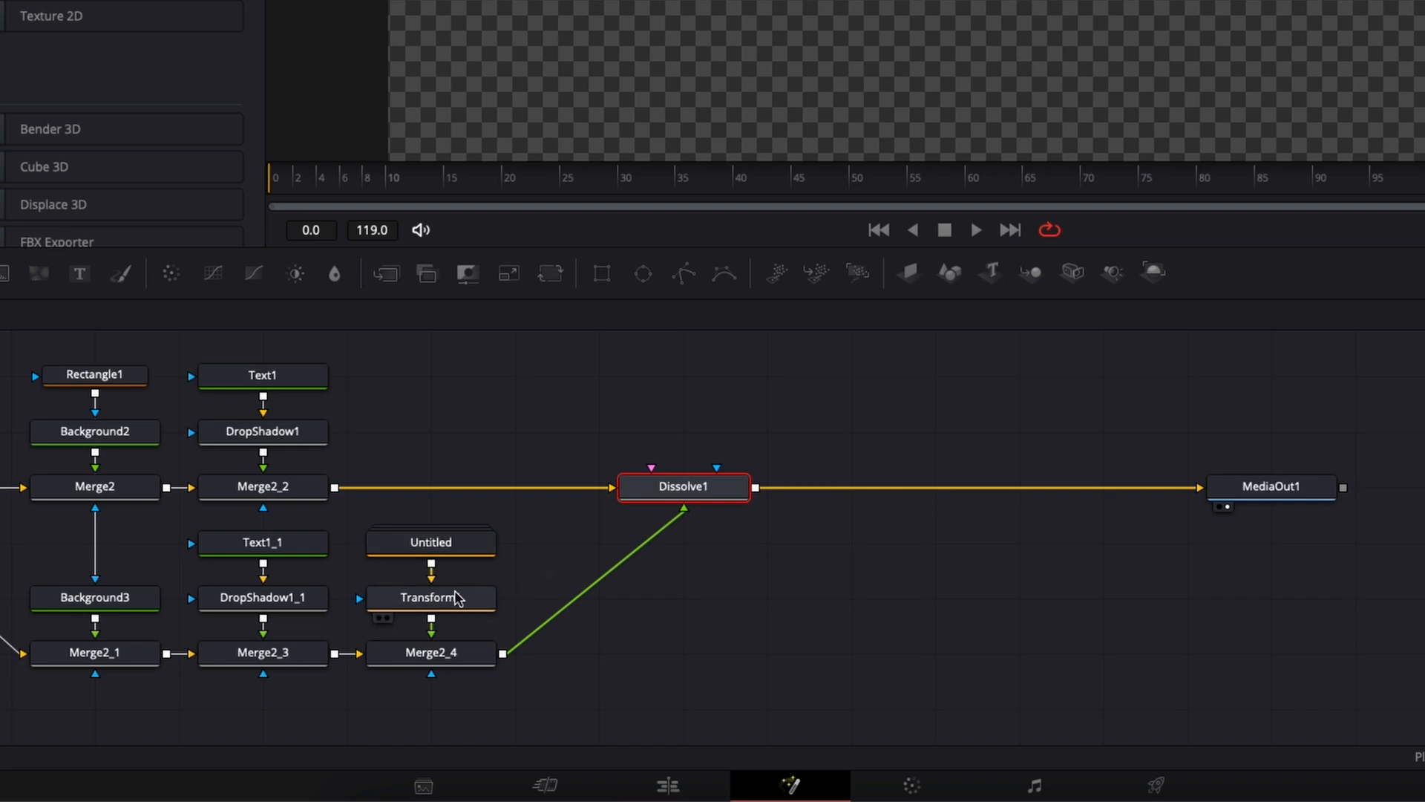
click(550, 573)
click(693, 498)
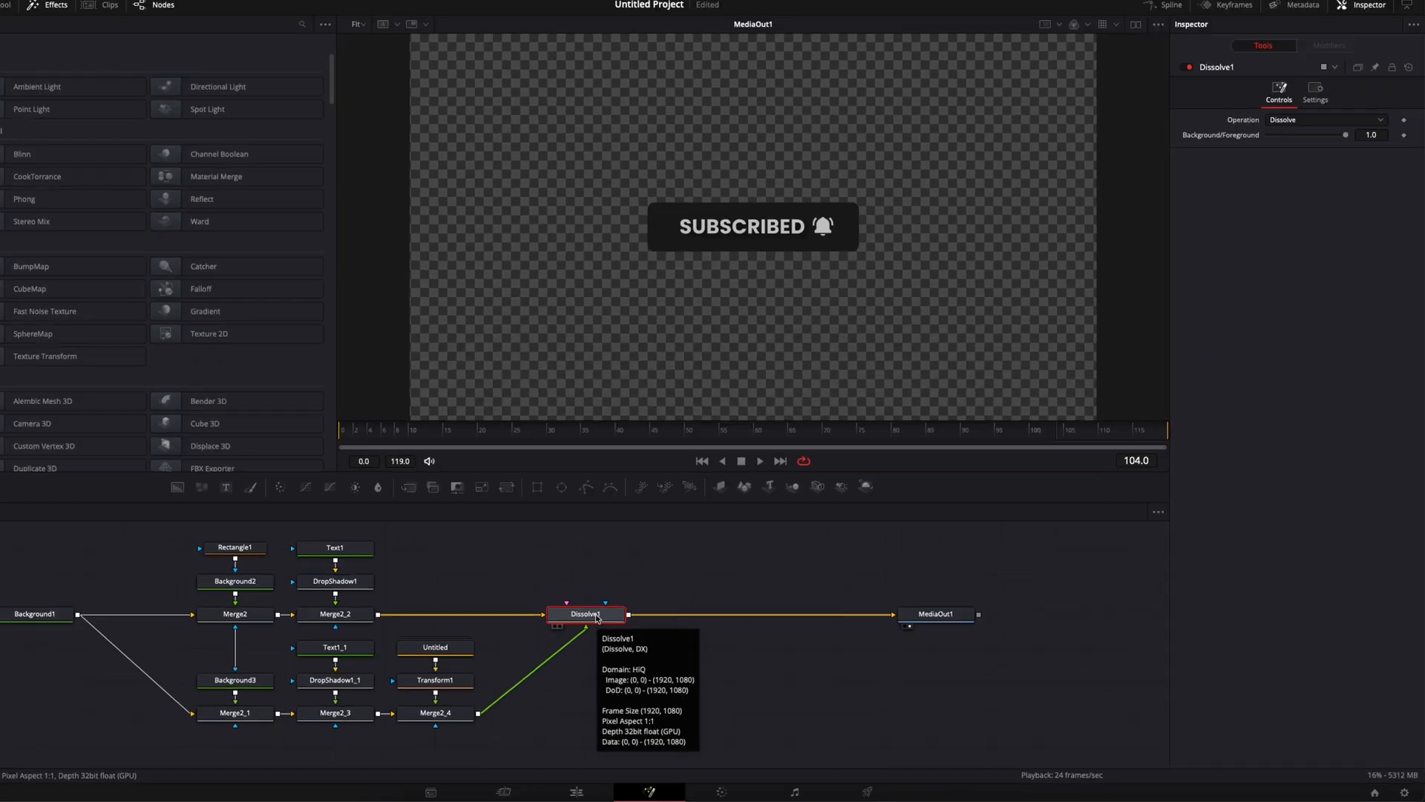
key(shift+space)
text(diss)
key(shift+space)
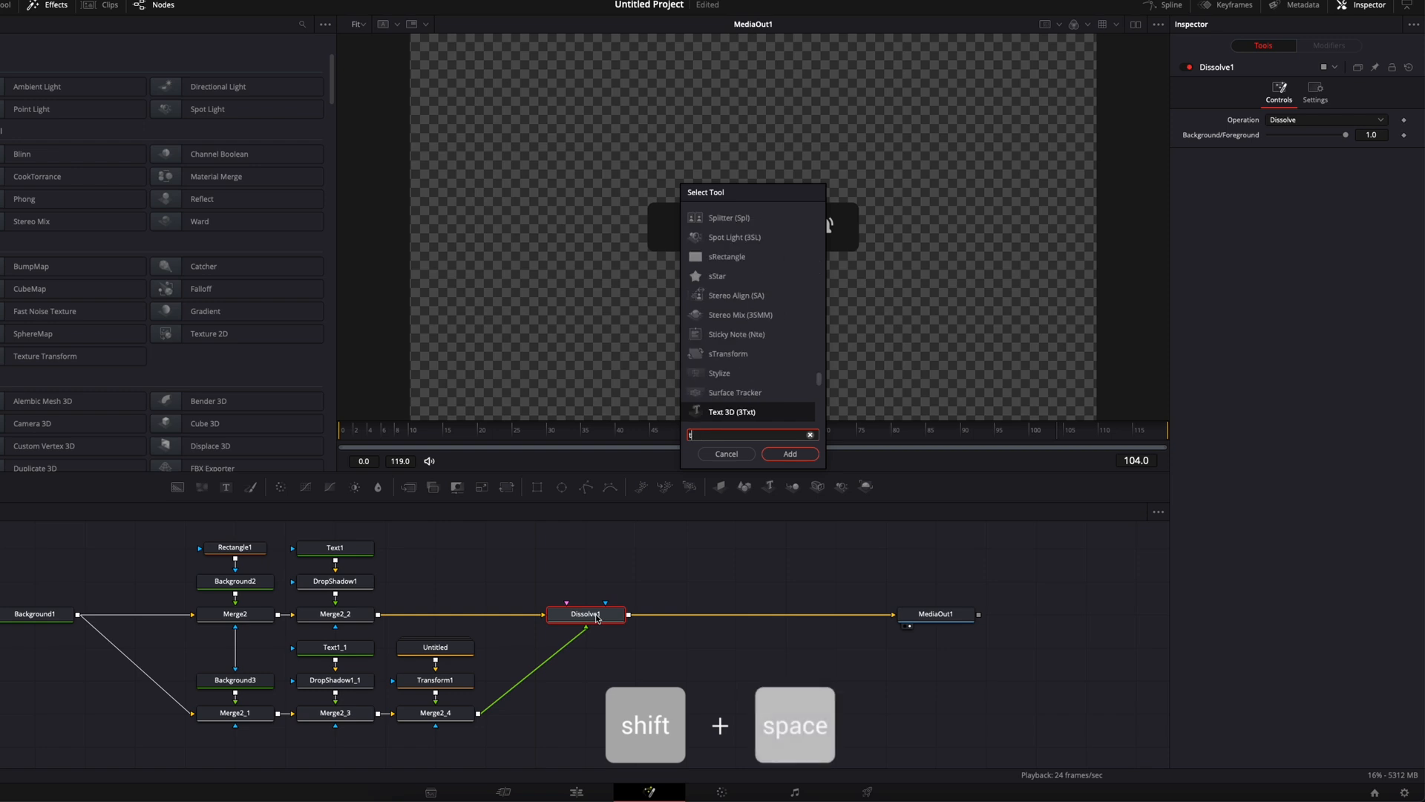
text(tran)
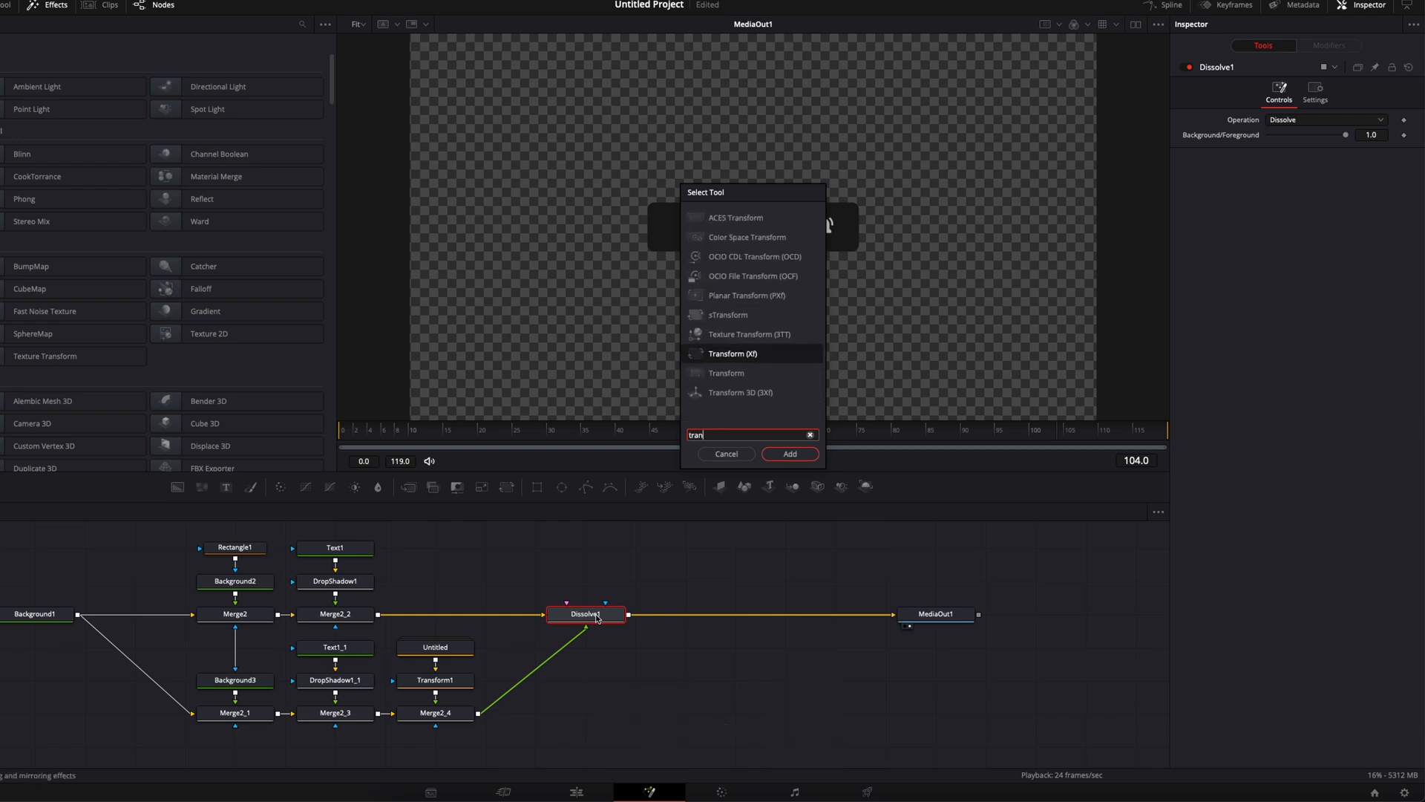
key(Return)
Step: Keyframe Transform2's size at 1.0 on frame 12 and 0.0 on frame 0
click(427, 430)
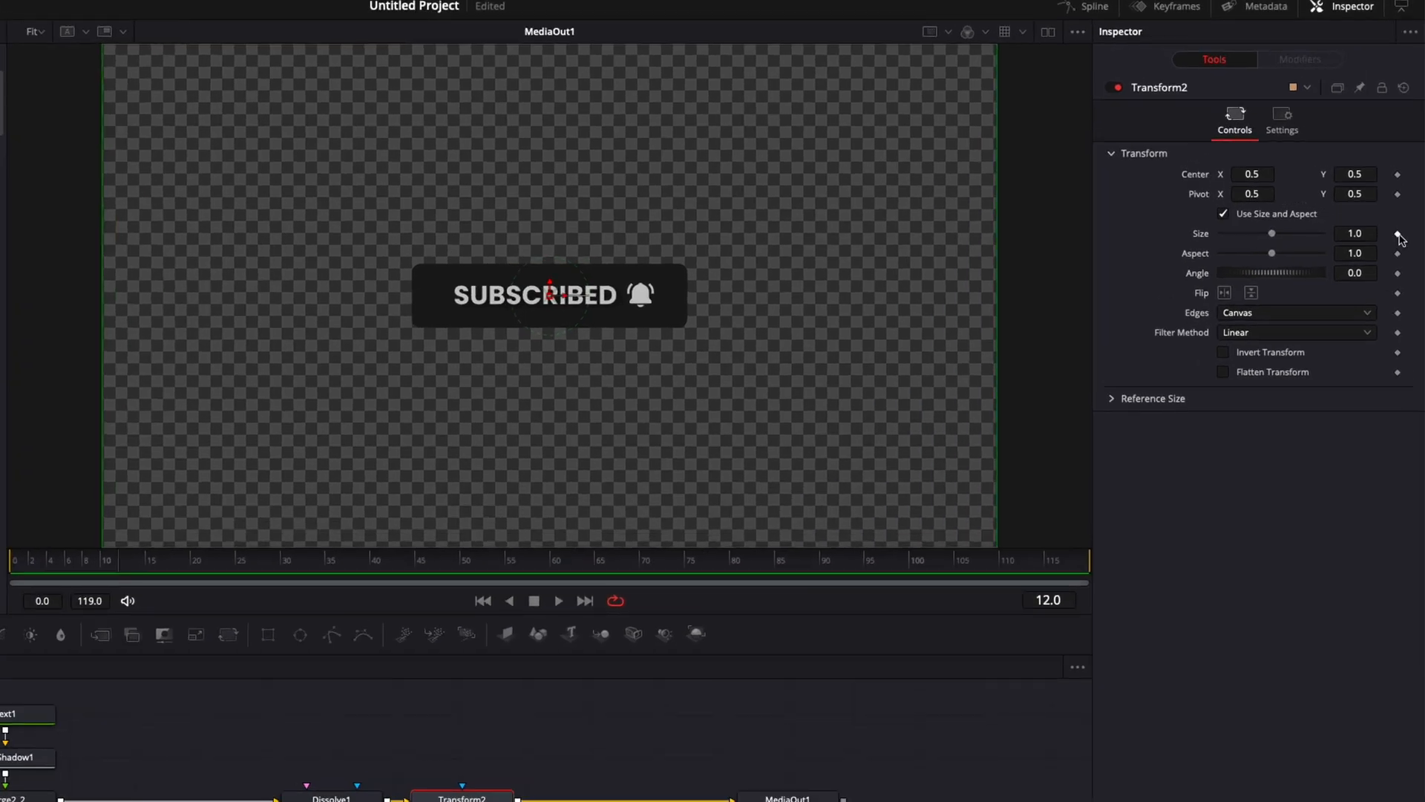
click(1399, 234)
click(12, 562)
drag(1272, 233, 1164, 233)
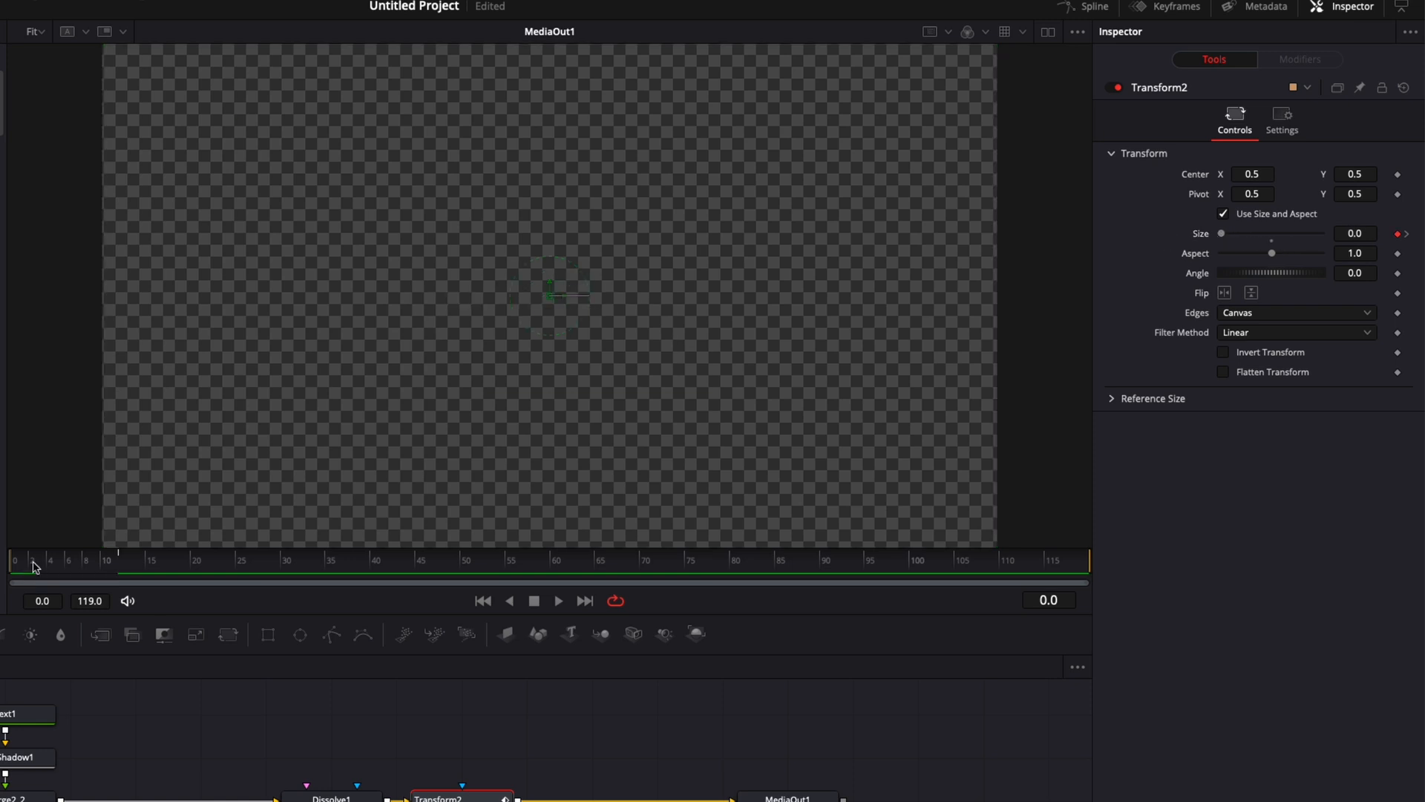
Step: Keyframe Transform2's size at 1.0 on frame 15 and 0.75 on frame 27
click(150, 565)
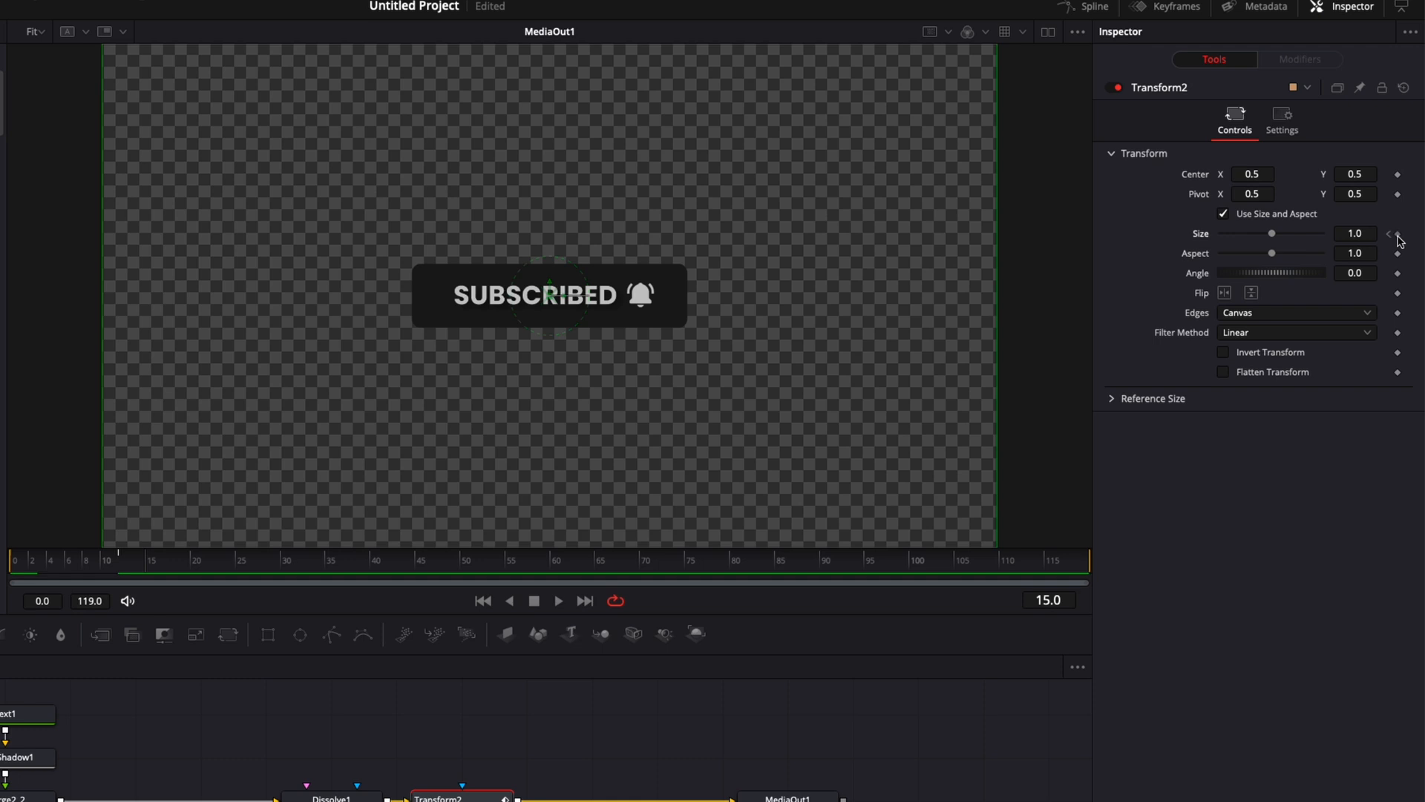
click(261, 568)
click(1366, 232)
text(0.75)
key(Tab)
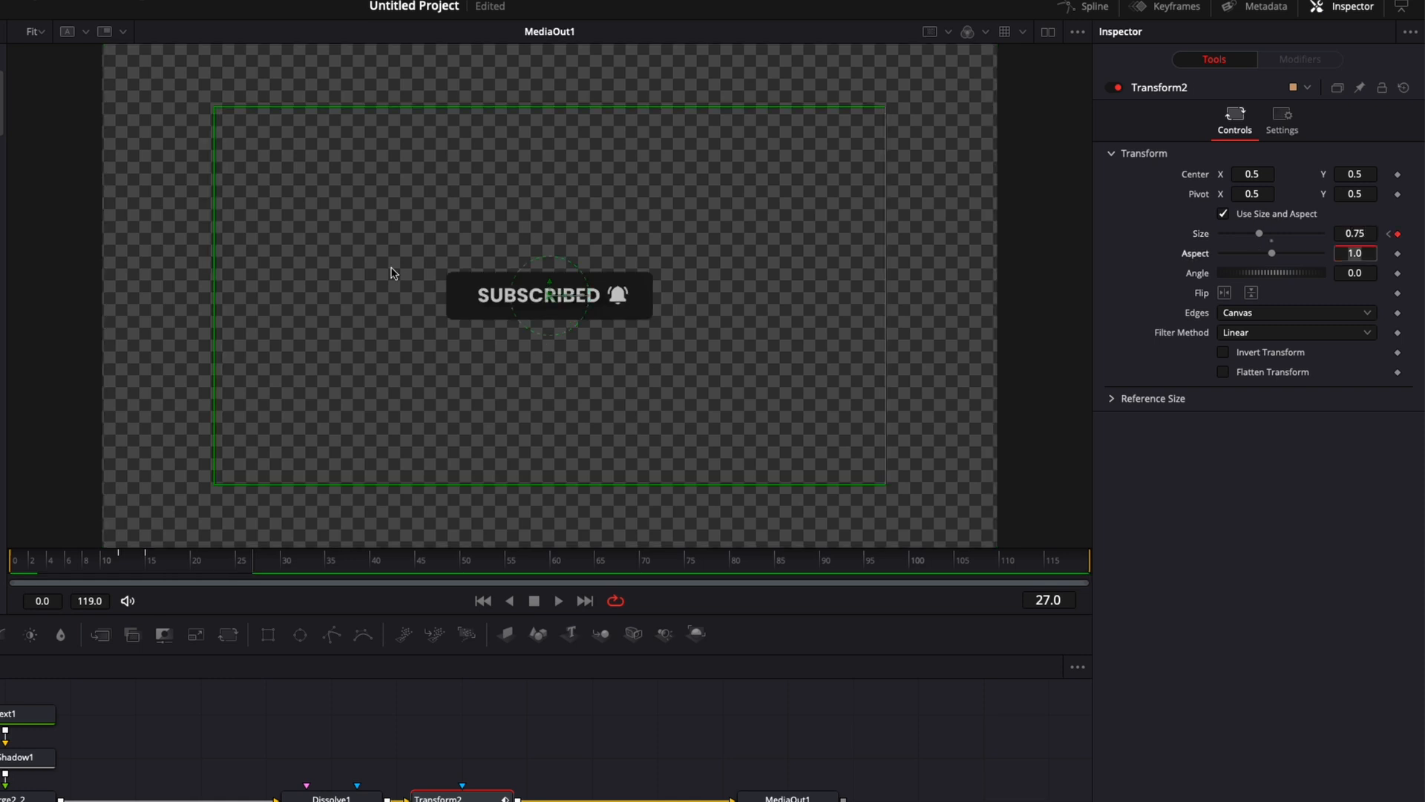
Step: Keyframe Transform2's size at 1.0 on frame 39
mouse_move(294, 570)
mouse_down()
mouse_move(269, 568)
mouse_move(361, 565)
mouse_up()
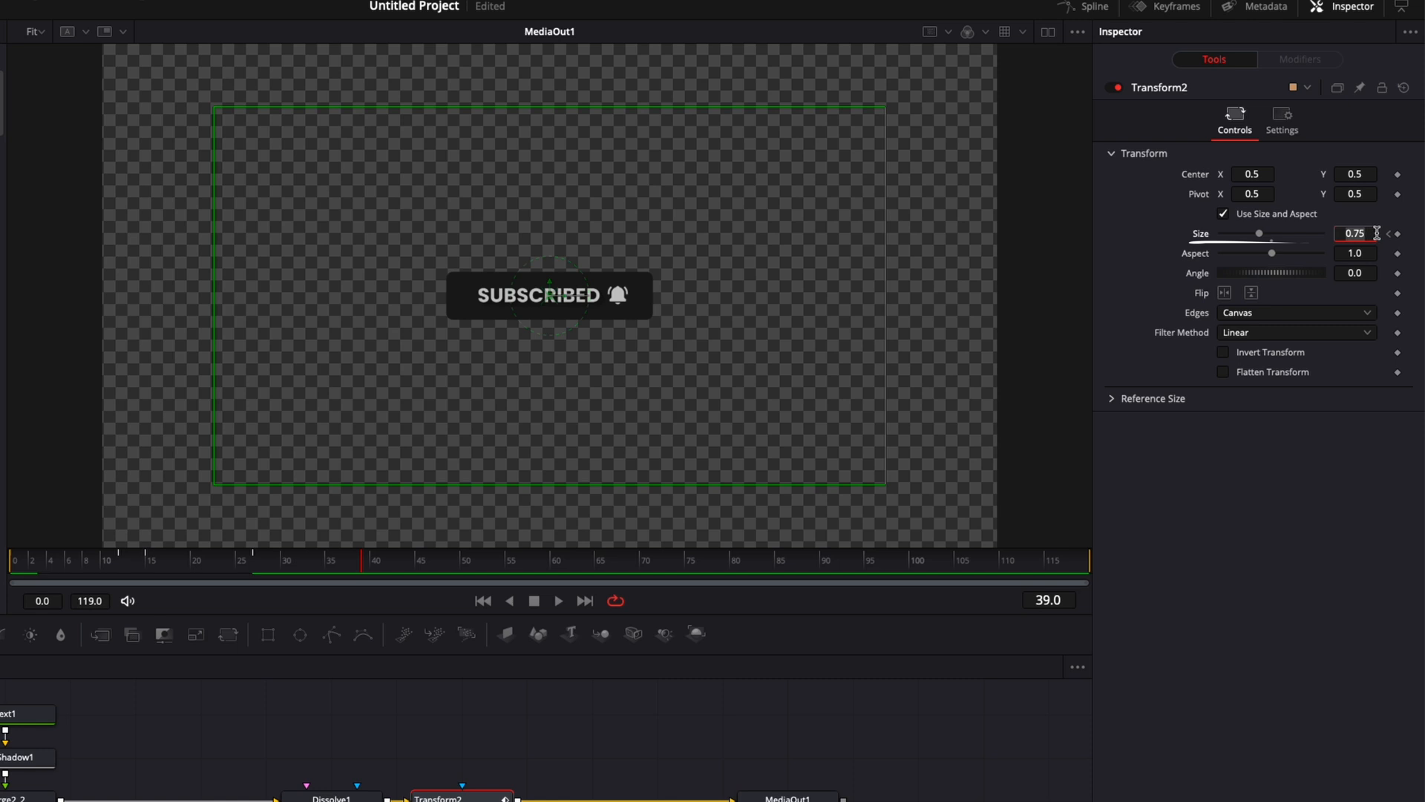
text(1)
key(Tab)
Step: Keyframe Dissolve1's Background/Foreground at 0.0 on frame 26 and 1.0 on frame 27, and play back the animation from the start
mouse_move(248, 565)
mouse_down()
mouse_move(35, 564)
mouse_move(268, 570)
mouse_move(250, 572)
mouse_up()
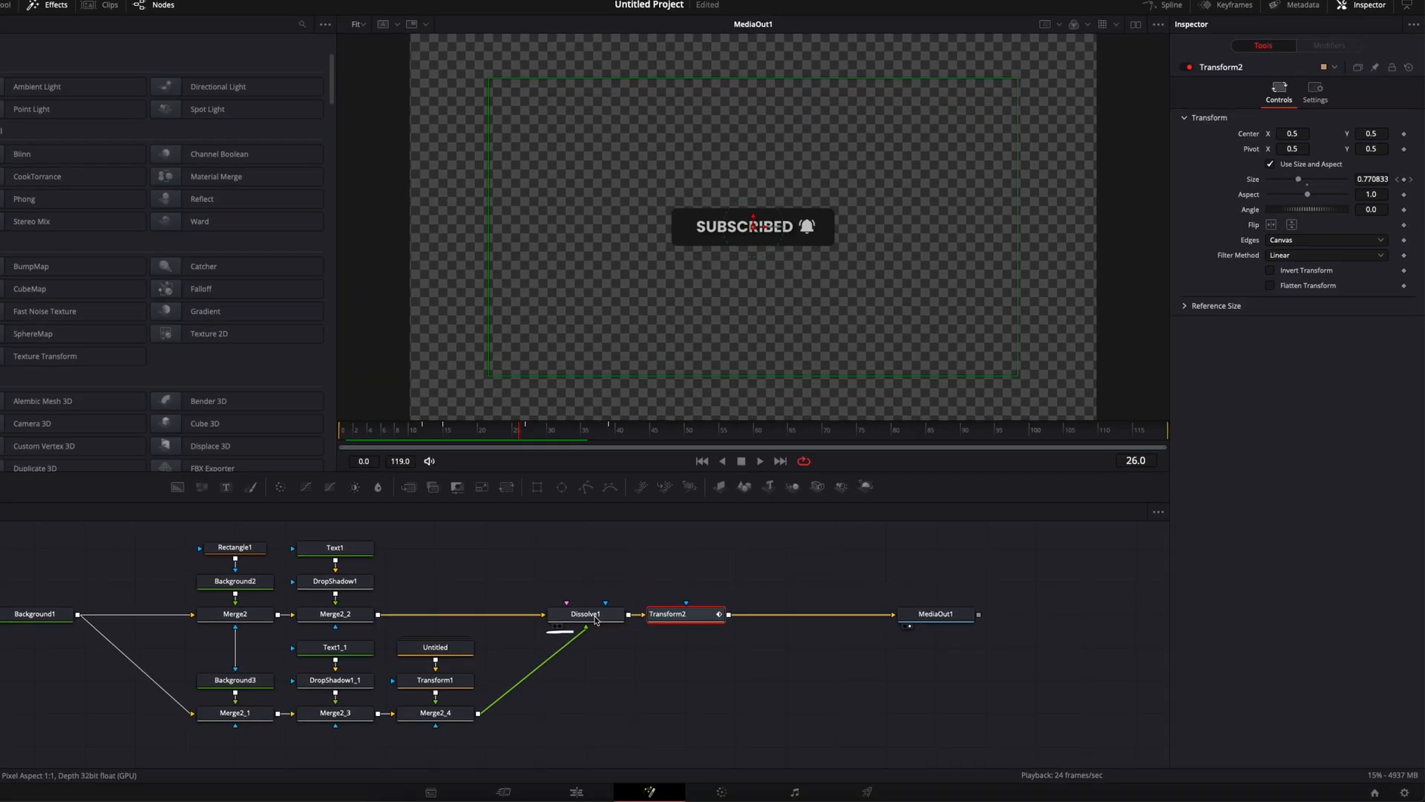
click(340, 795)
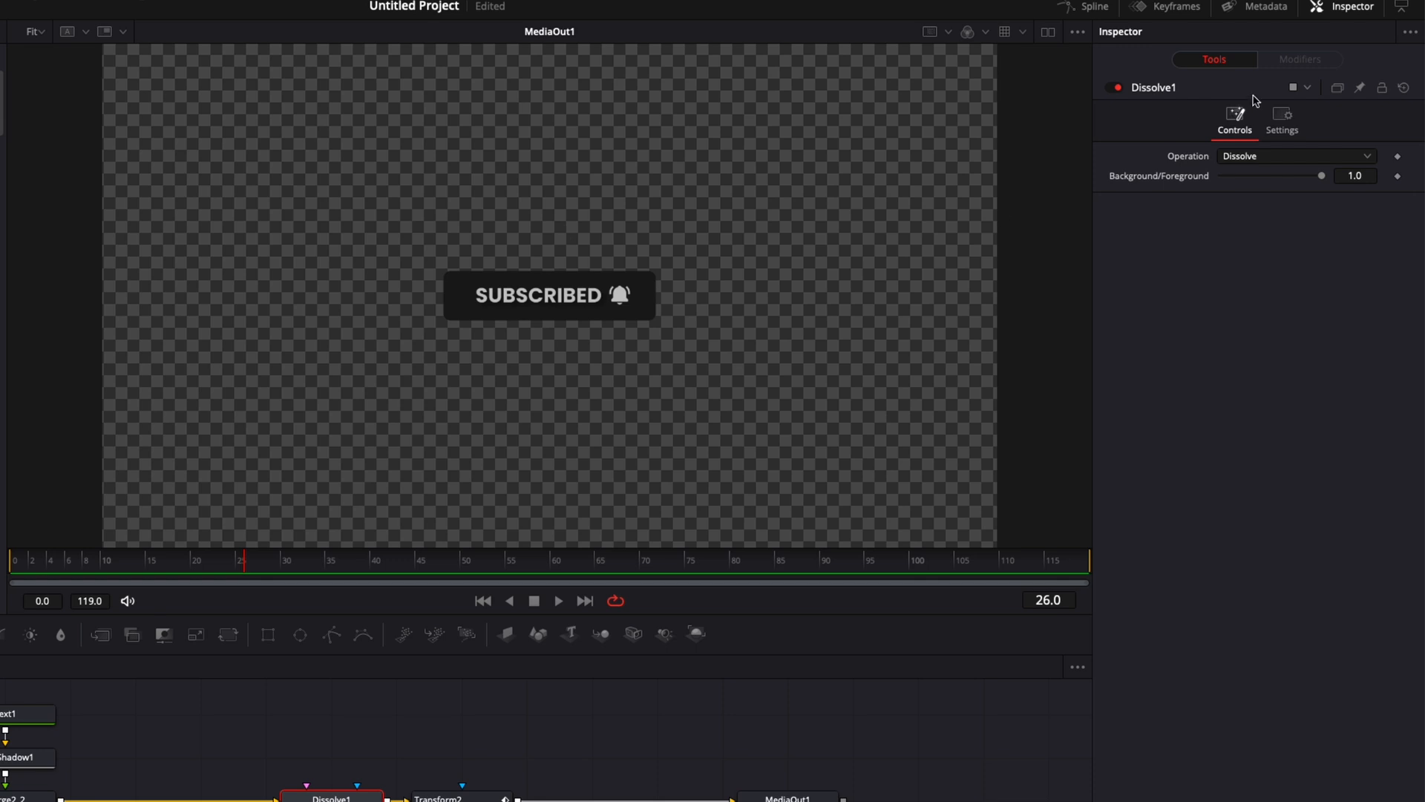
drag(1322, 179, 1217, 183)
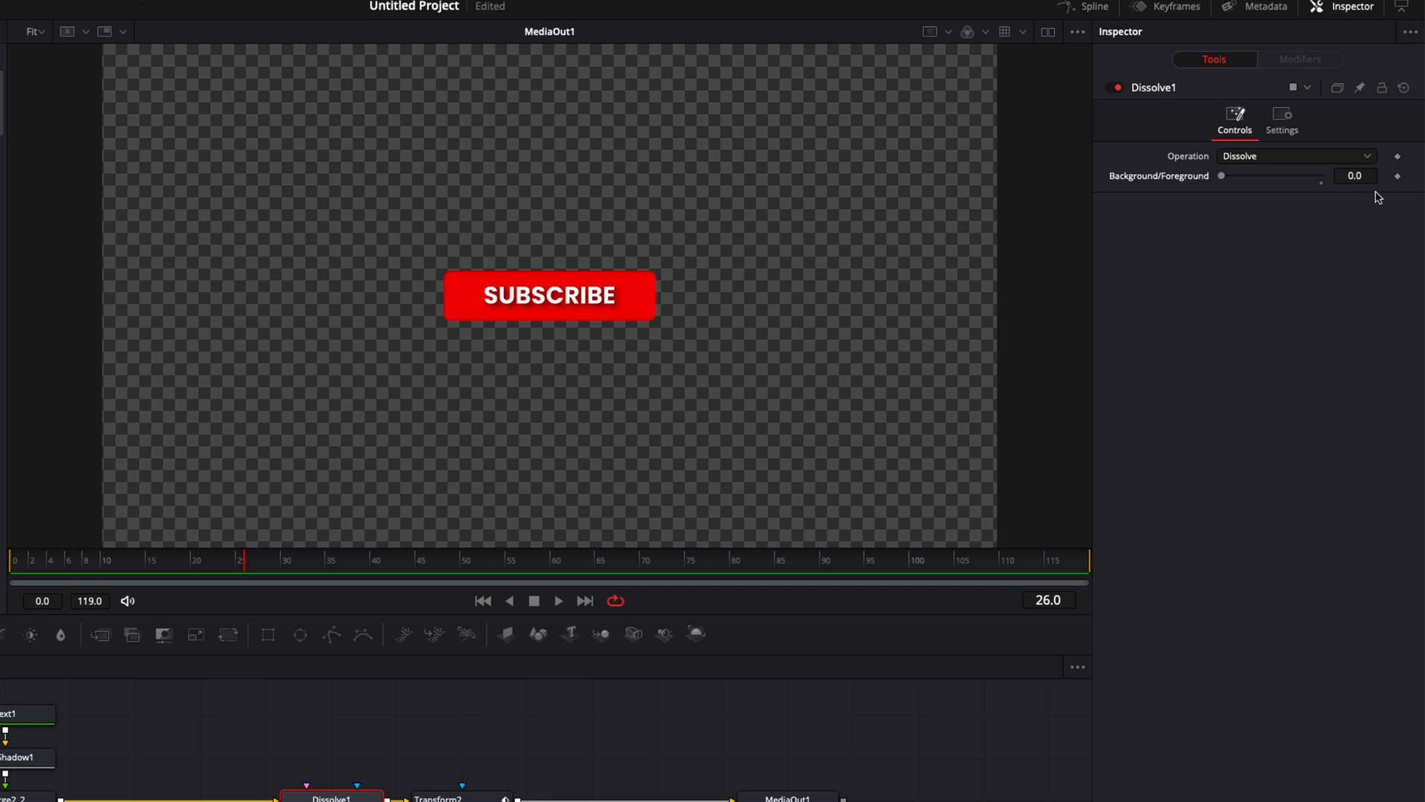
click(1397, 176)
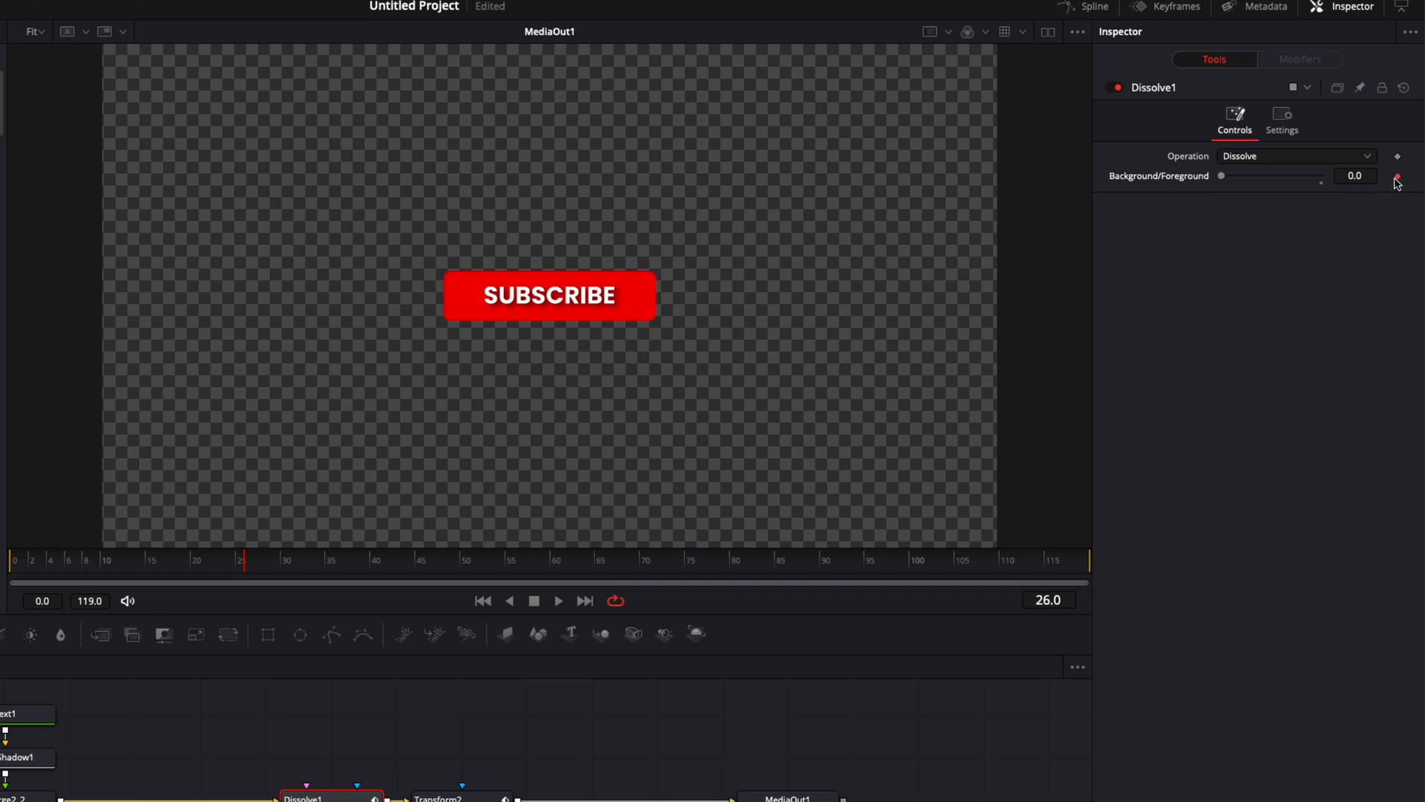
click(252, 566)
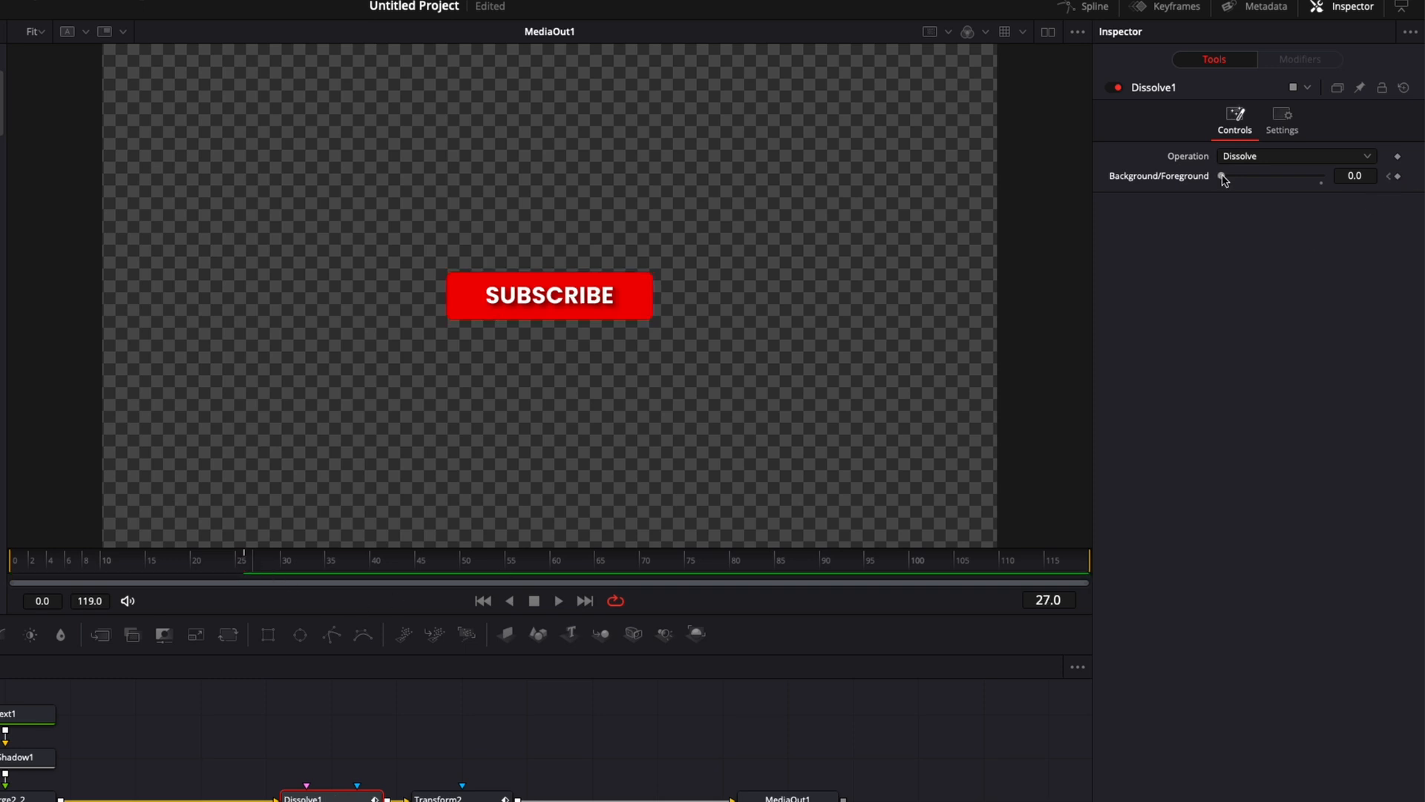
drag(1222, 176, 1326, 177)
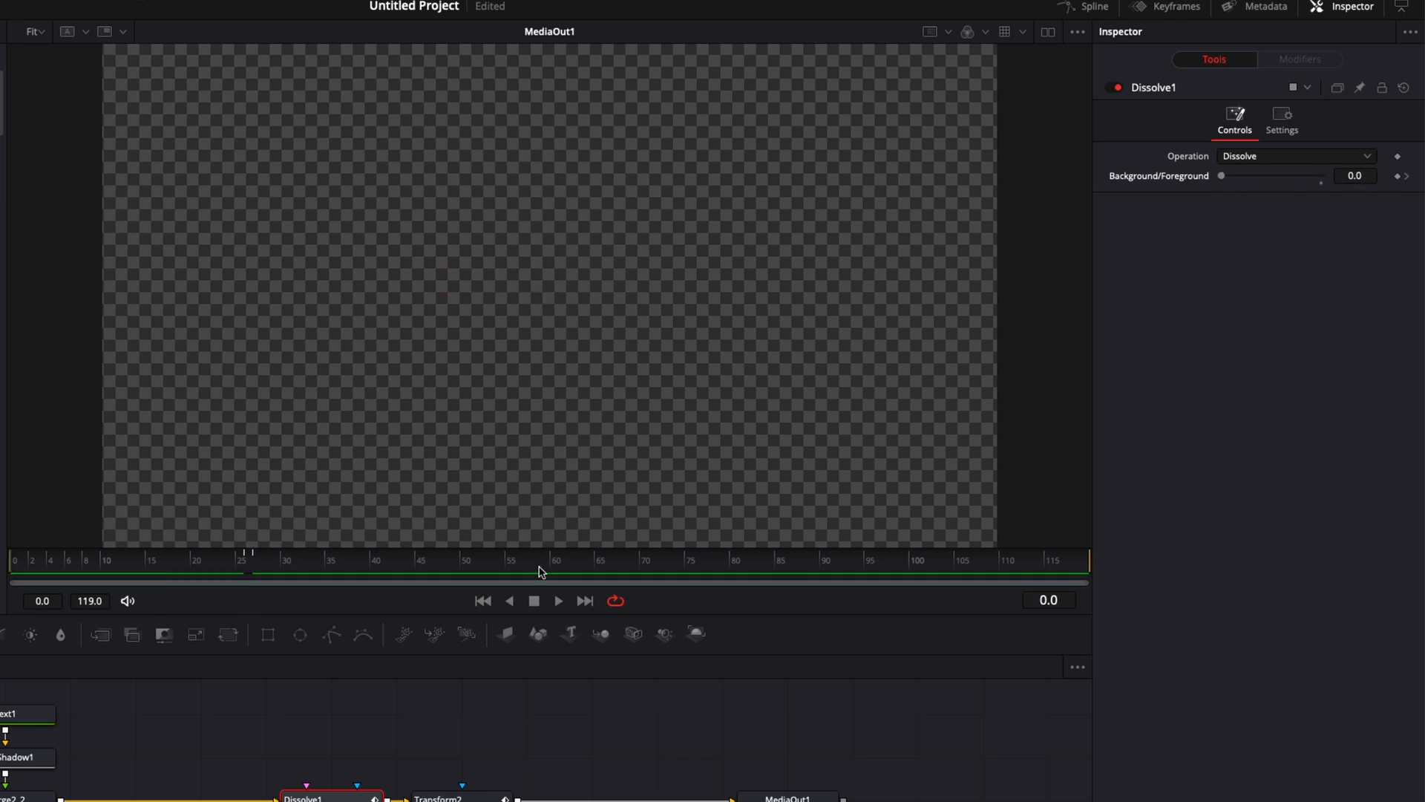
click(559, 600)
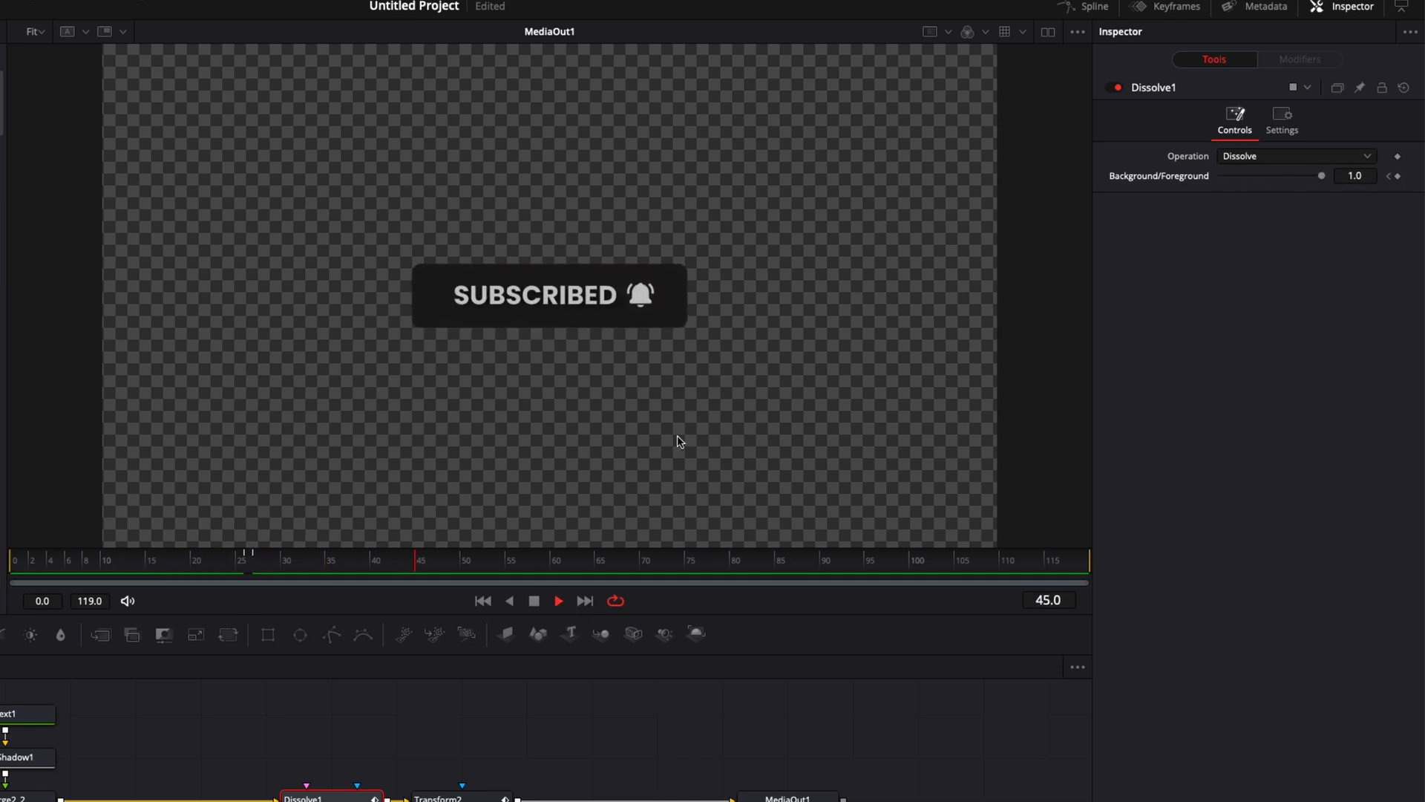
key(space)
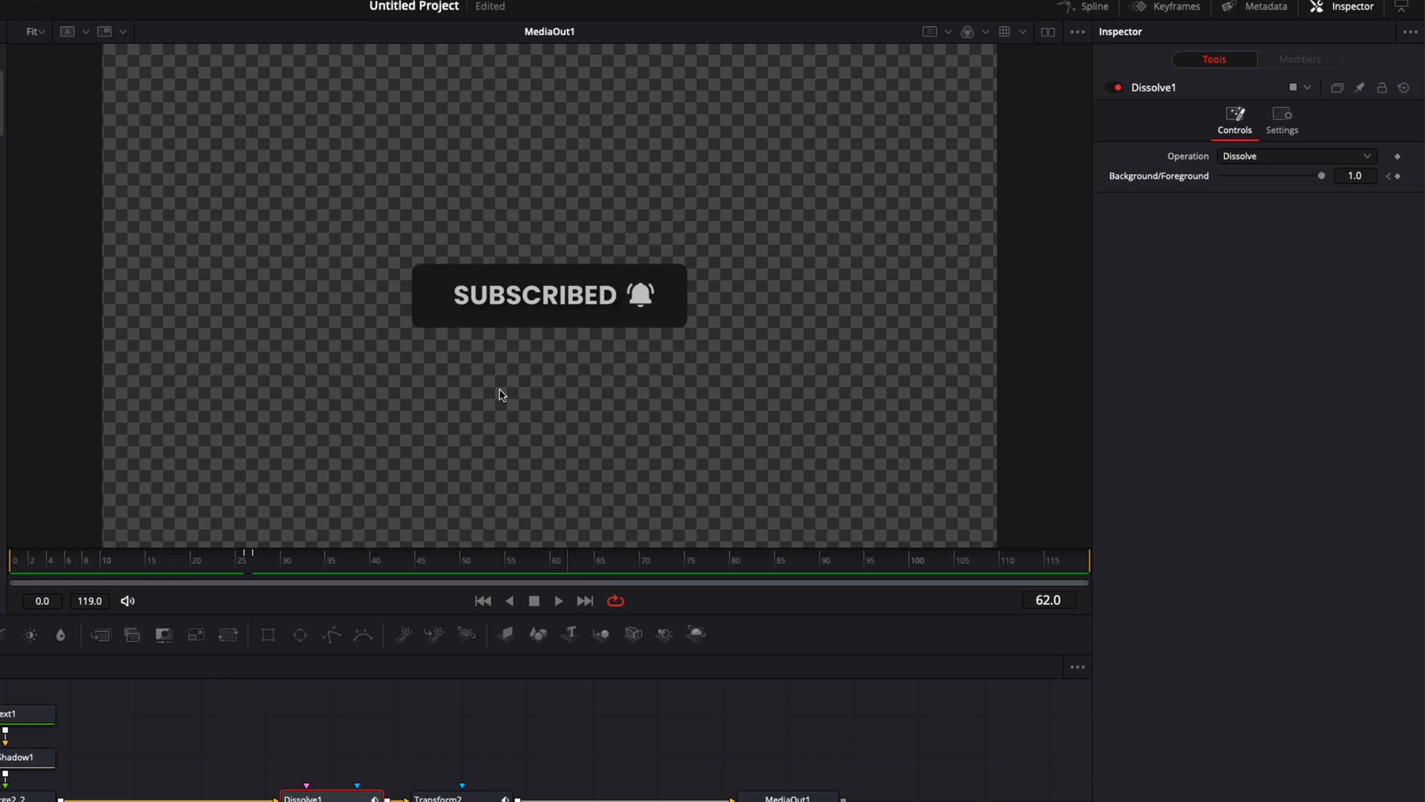